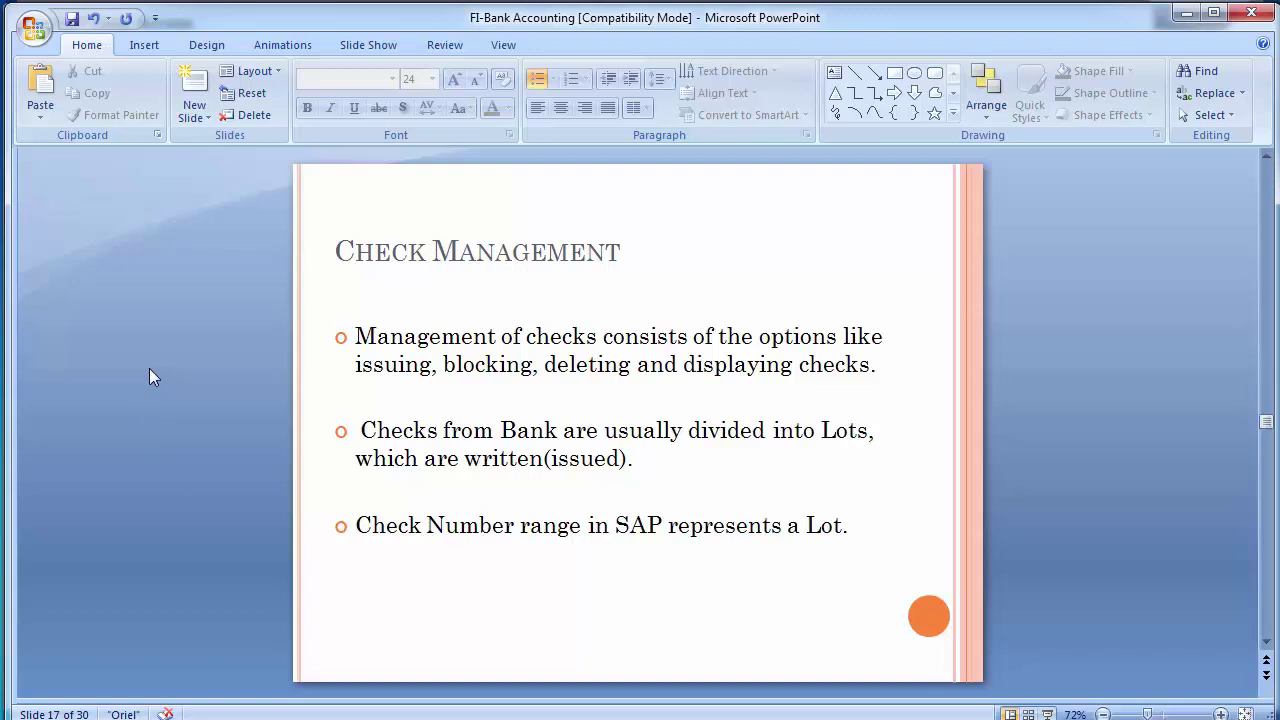
# Step: Advance to the Unit Testing slide, switch to SAP and open the Check Lots transaction FCHI
pyautogui.scroll(-1, 149, 376)
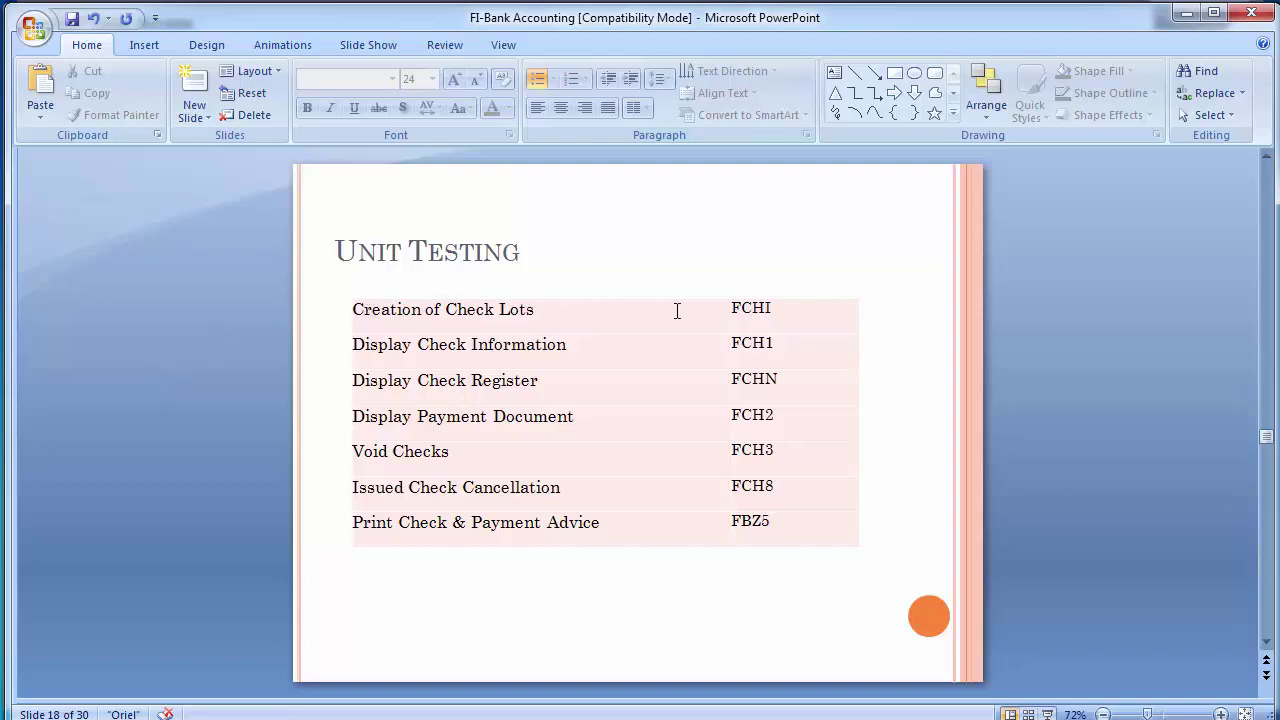
pyautogui.moveTo(320, 717)
pyautogui.click(414, 671)
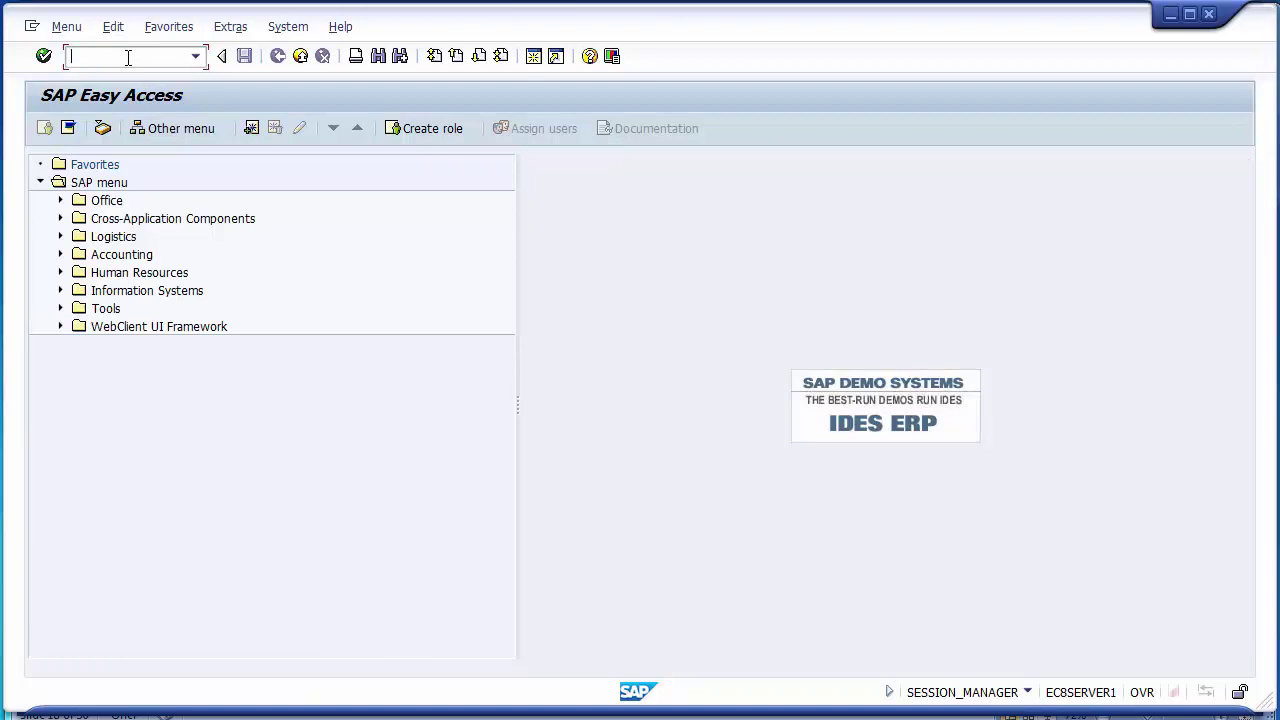
pyautogui.write('fch')
pyautogui.press('Return')
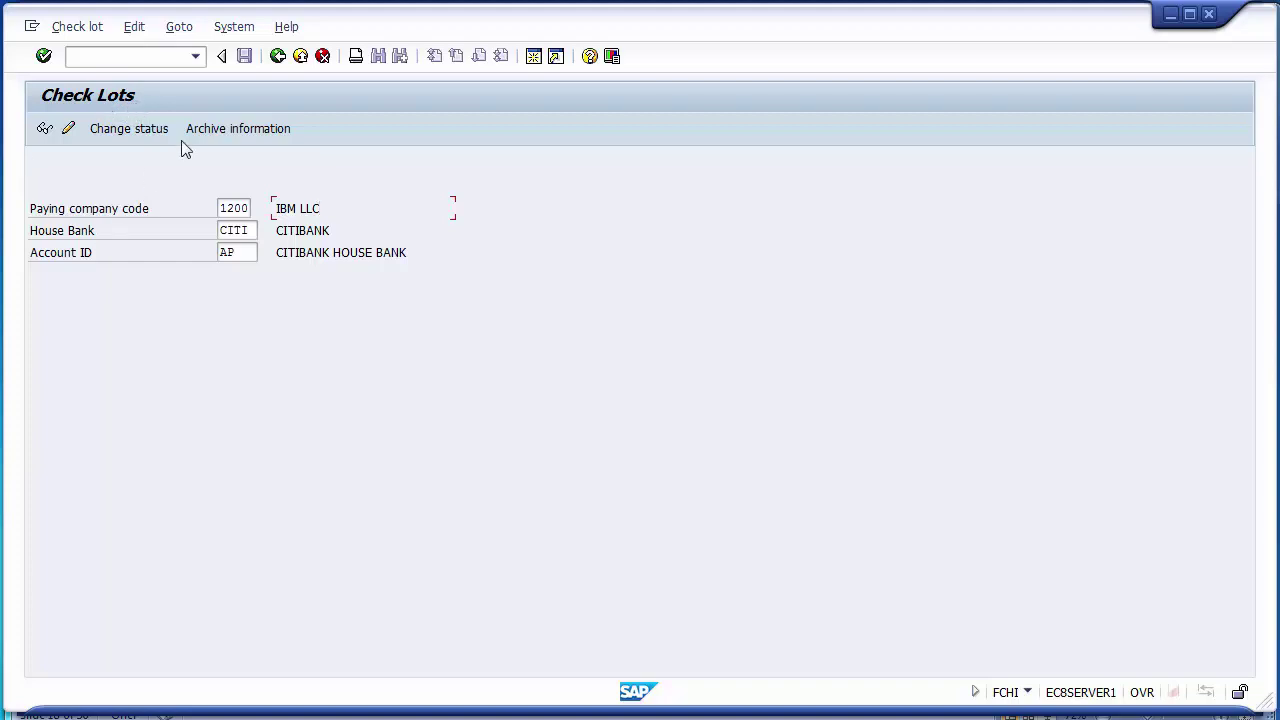
# Step: Display the check lots for company code 1200 and examine lot 1's check number range and number status
pyautogui.click(43, 130)
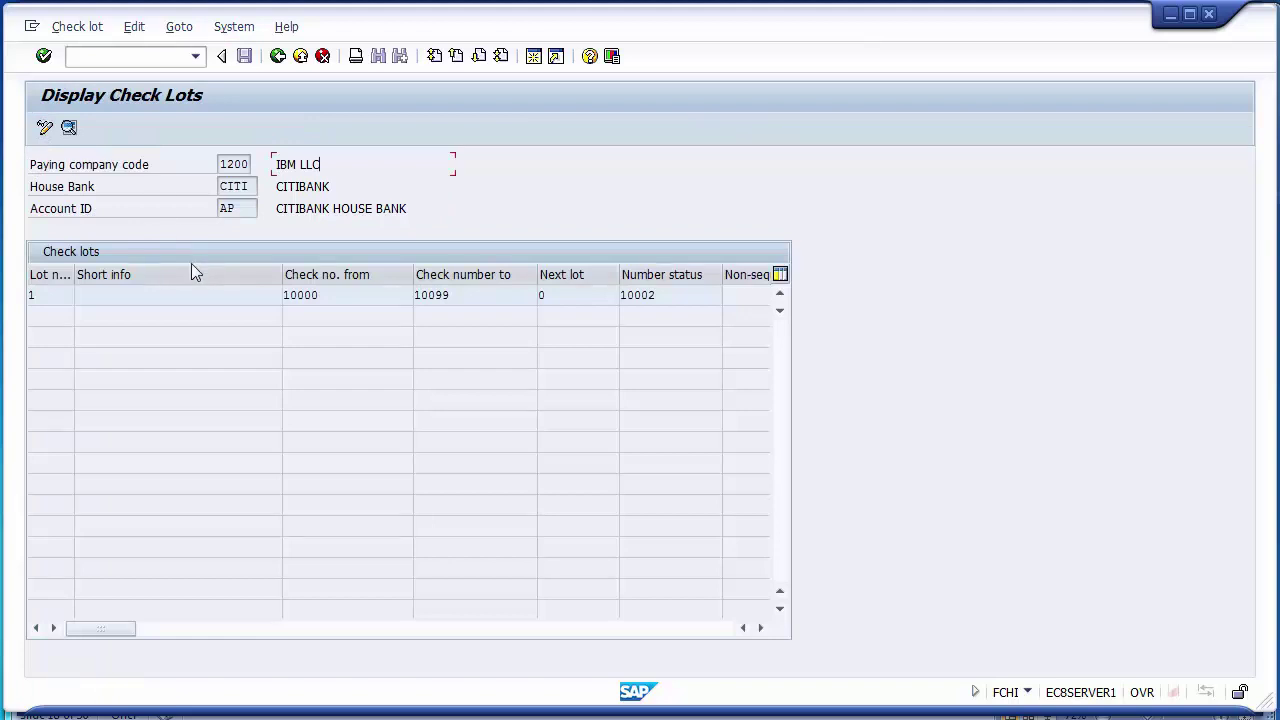
pyautogui.click(320, 295)
pyautogui.click(451, 295)
pyautogui.click(386, 293)
pyautogui.moveTo(677, 300)
pyautogui.mouseDown()
pyautogui.moveTo(616, 300)
pyautogui.moveTo(665, 297)
pyautogui.mouseUp()
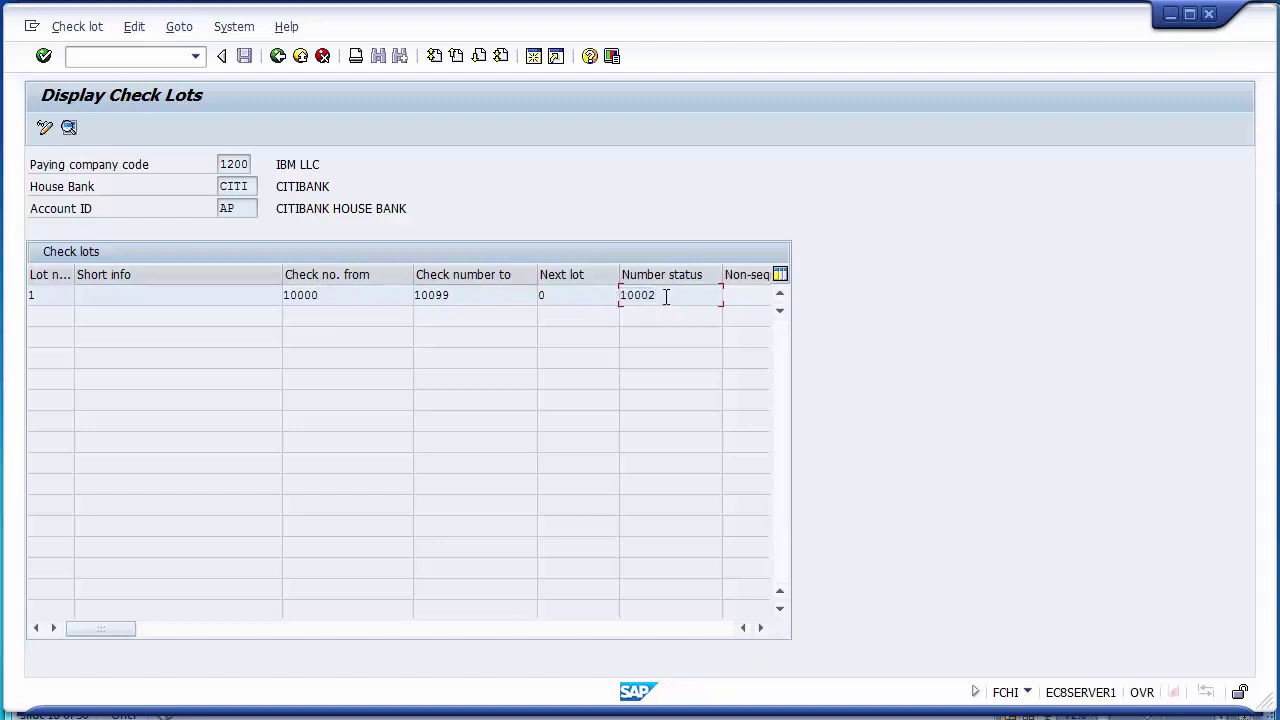
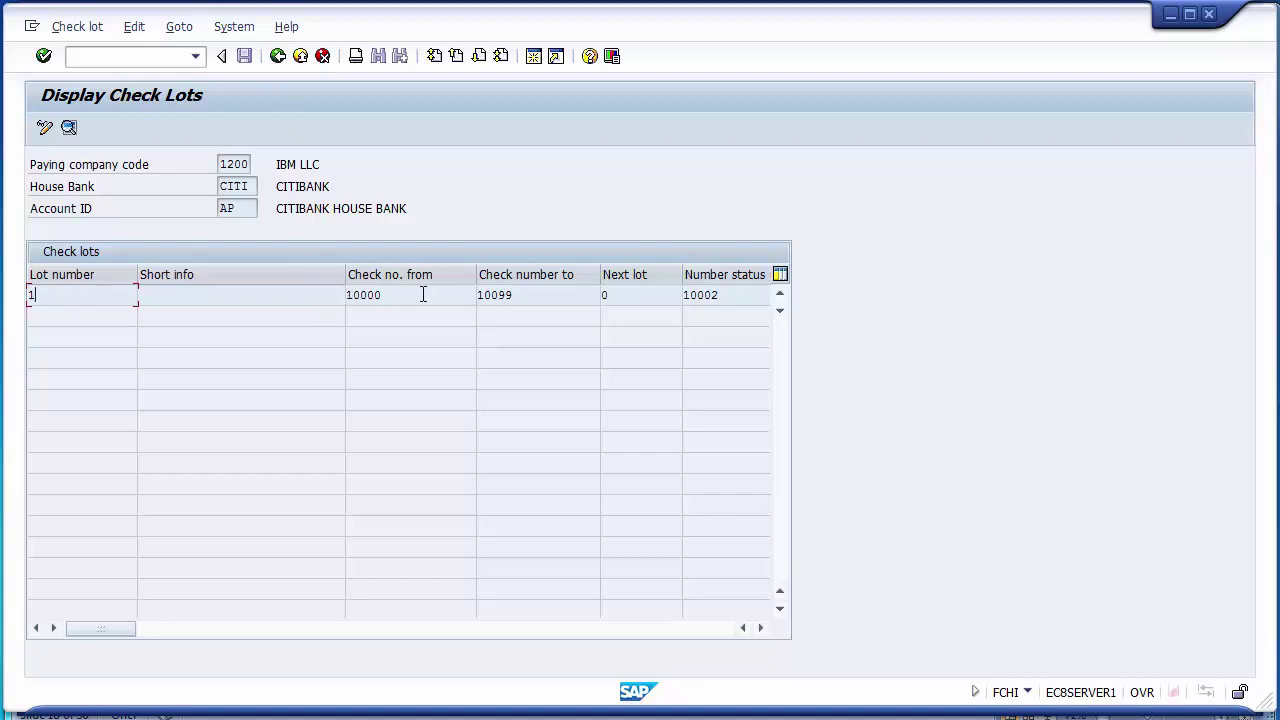
pyautogui.click(536, 296)
pyautogui.click(278, 57)
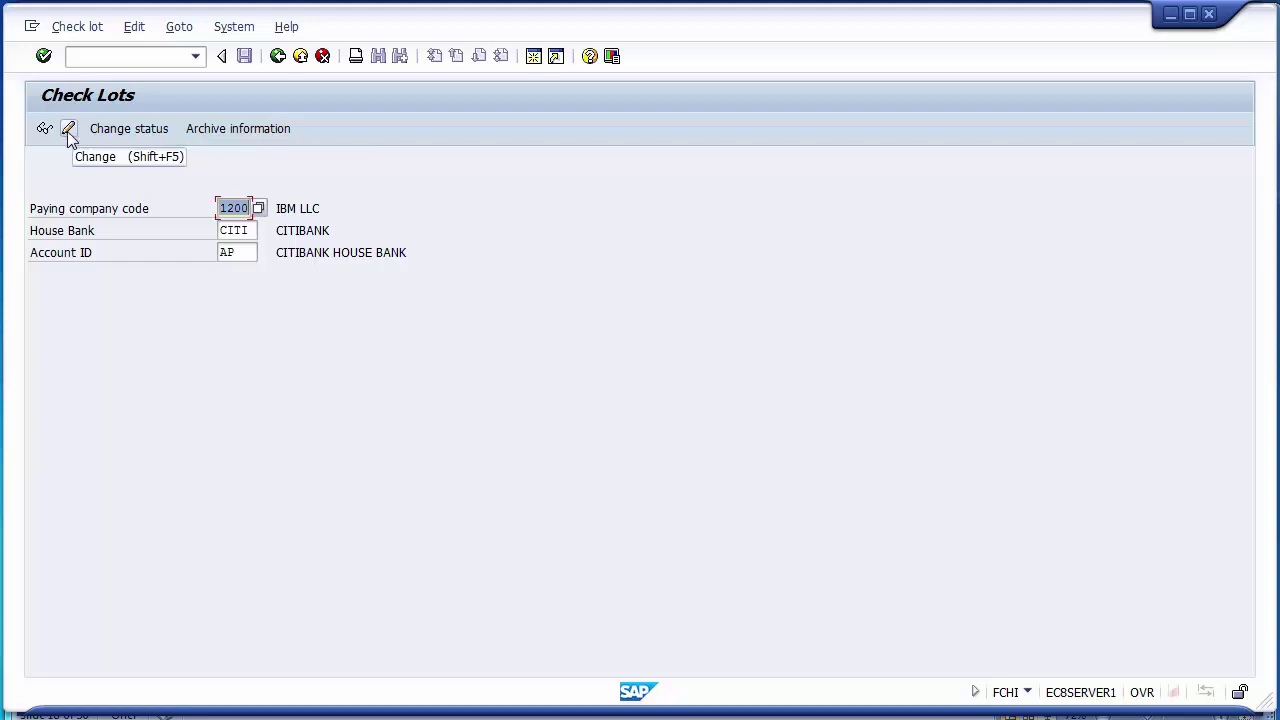
# Step: Open the check lots of company code 1200, house bank CITI, account ID AP for changing
pyautogui.click(244, 207)
pyautogui.click(241, 229)
pyautogui.click(244, 252)
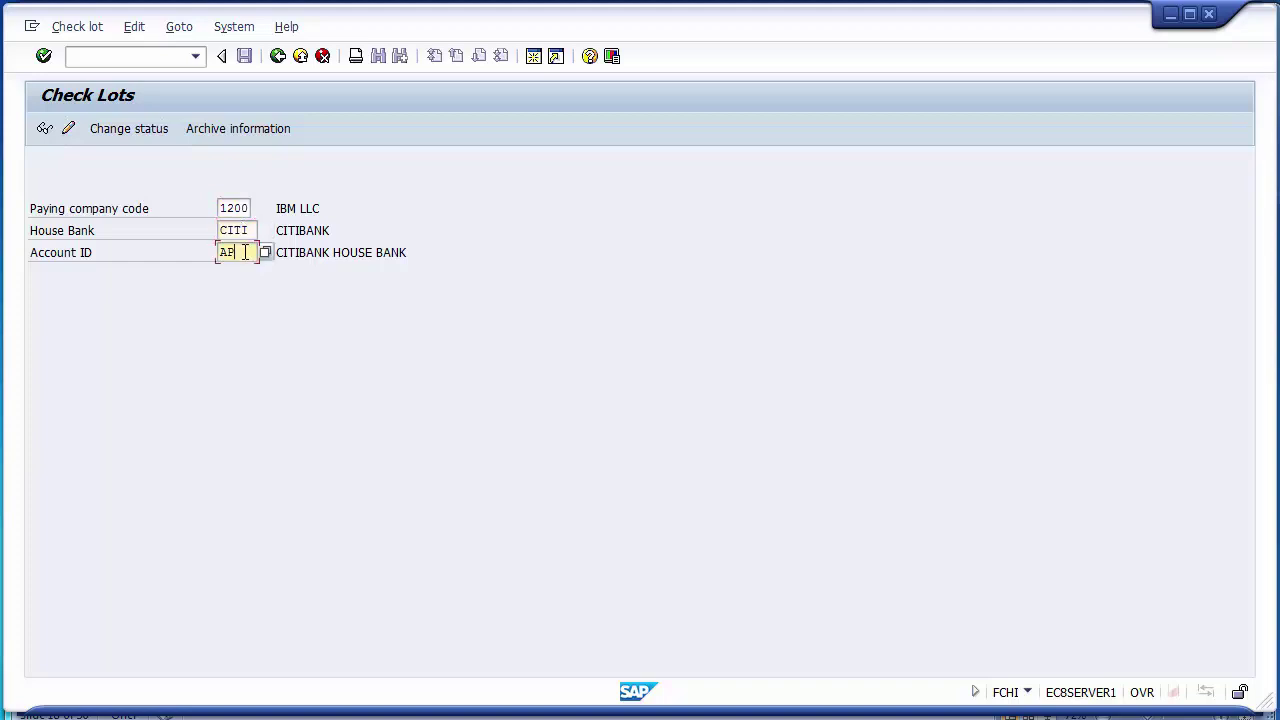
pyautogui.click(69, 130)
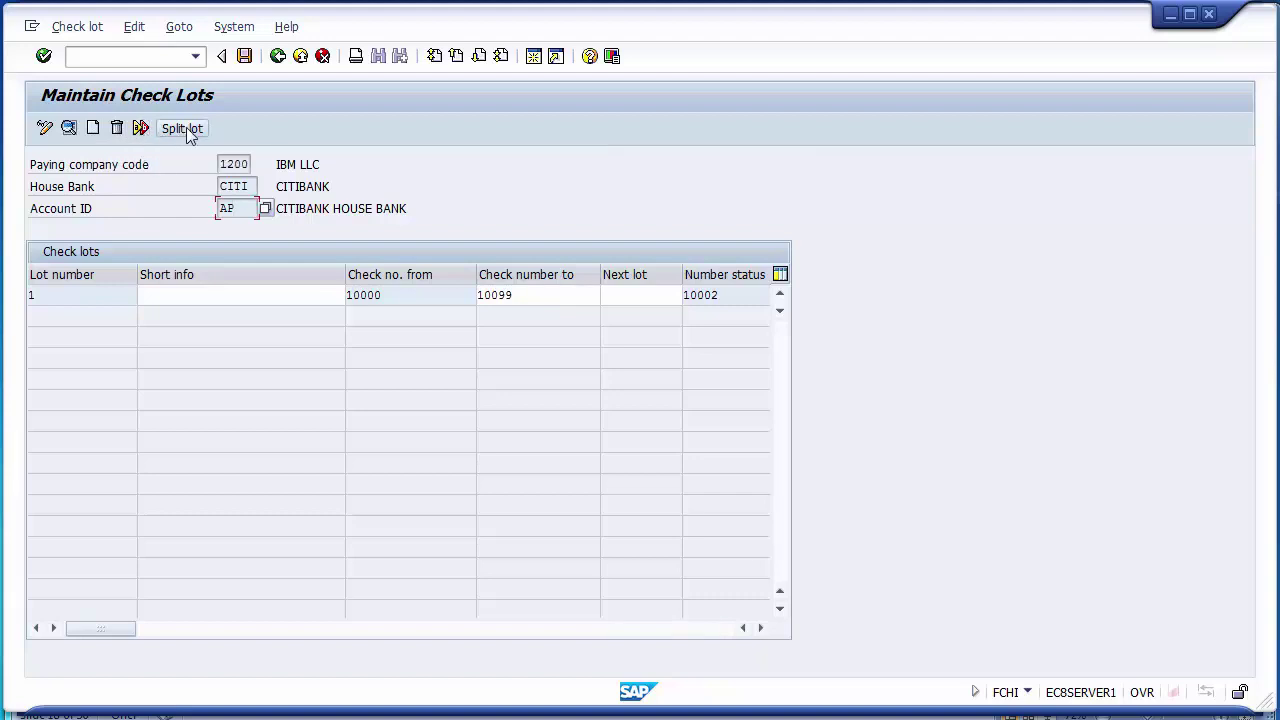
pyautogui.click(256, 132)
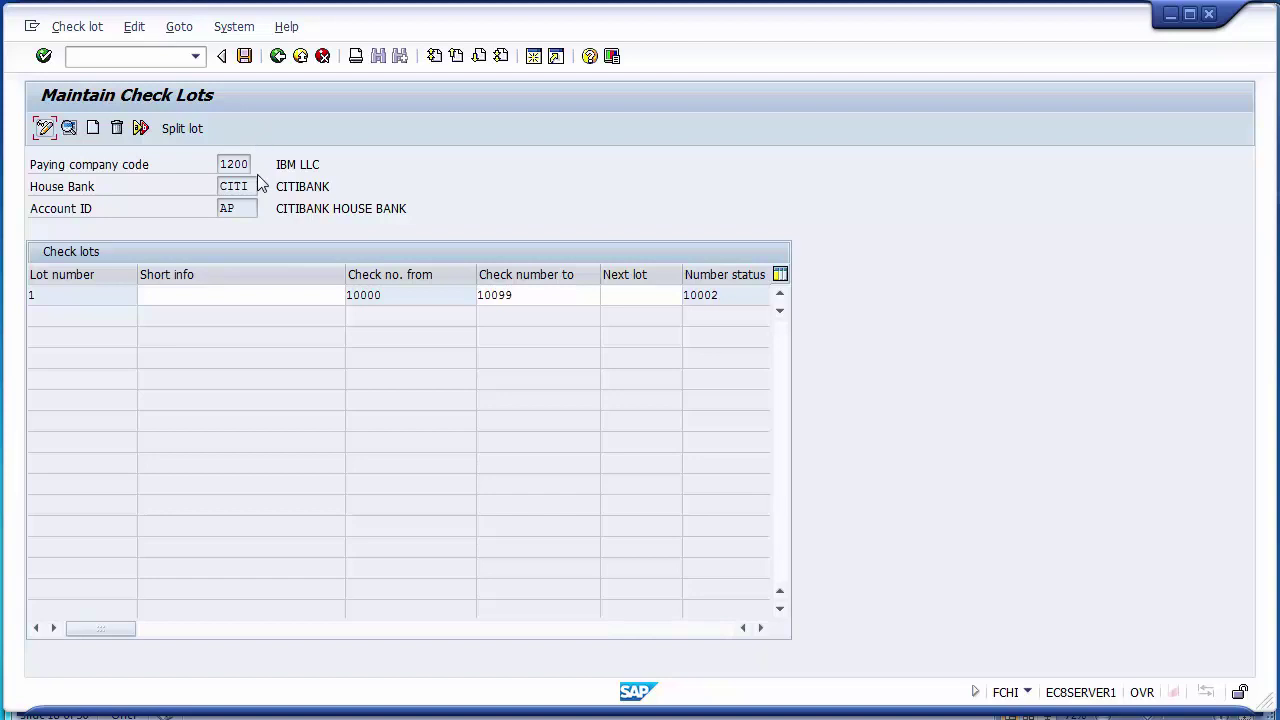
# Step: Start a new check lot with lot number 02 and check numbers from 20000 to 20099
pyautogui.click(93, 129)
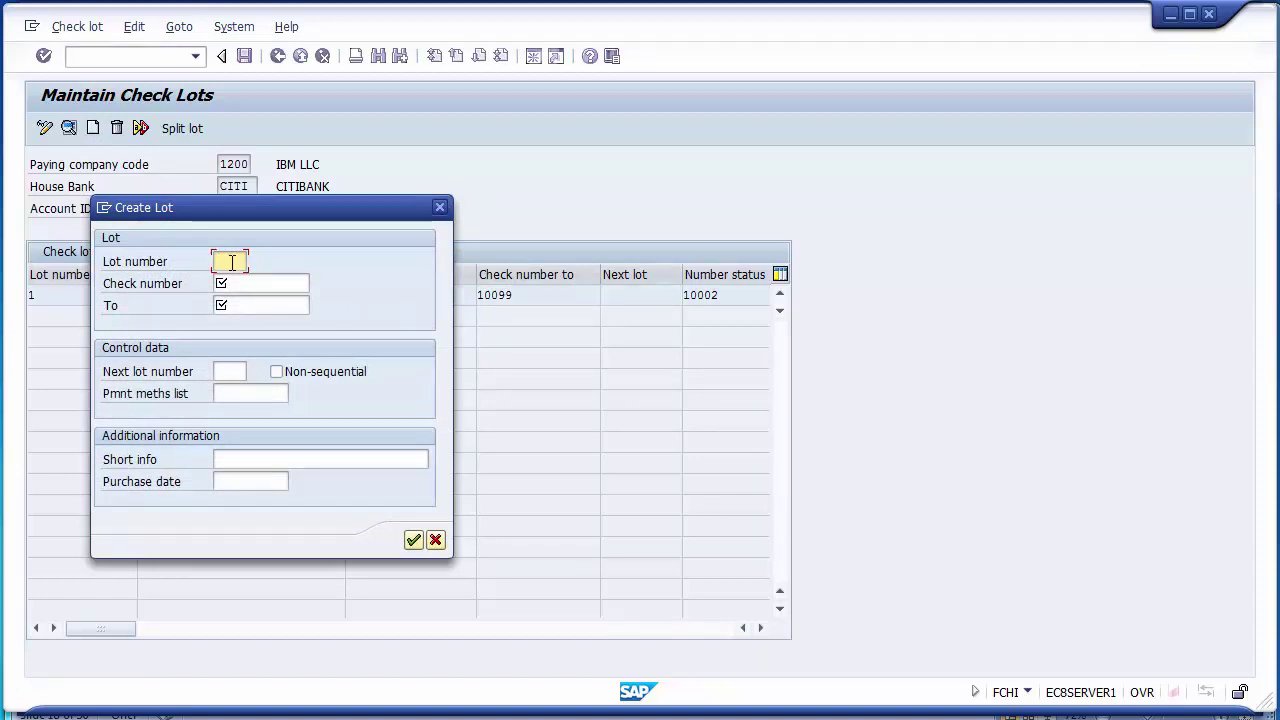
pyautogui.write('0')
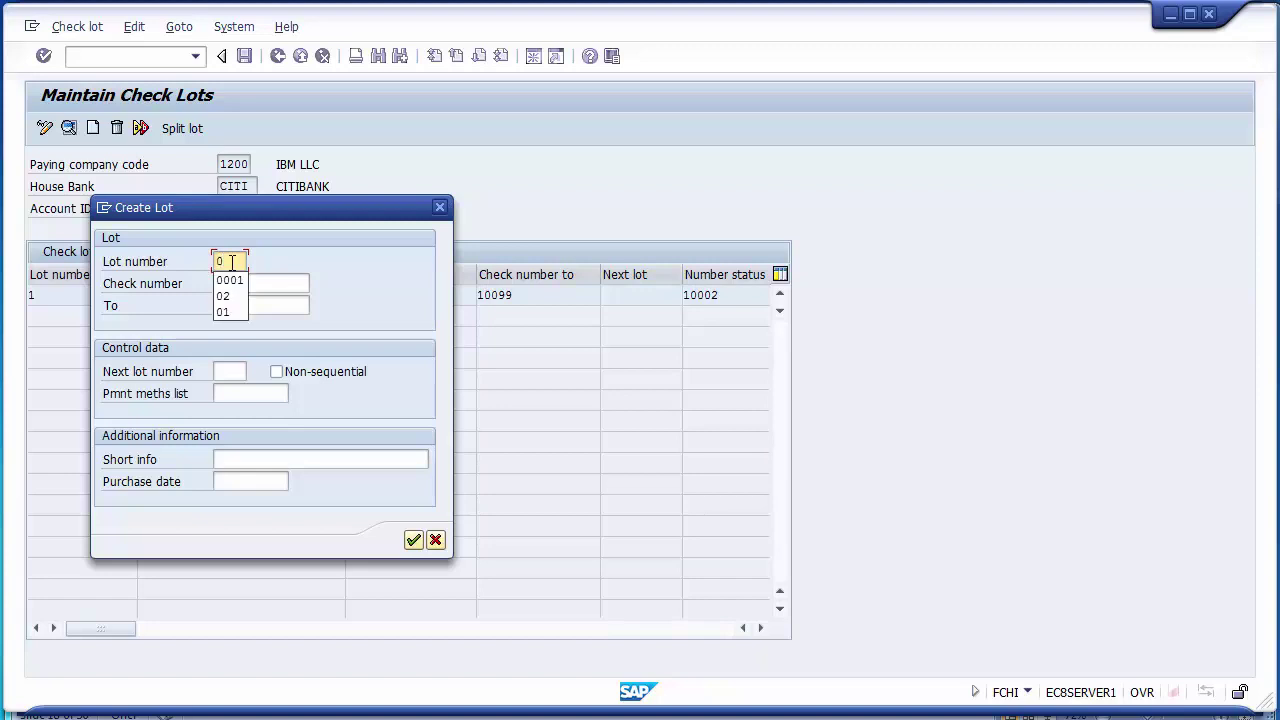
pyautogui.write('2')
pyautogui.click(253, 286)
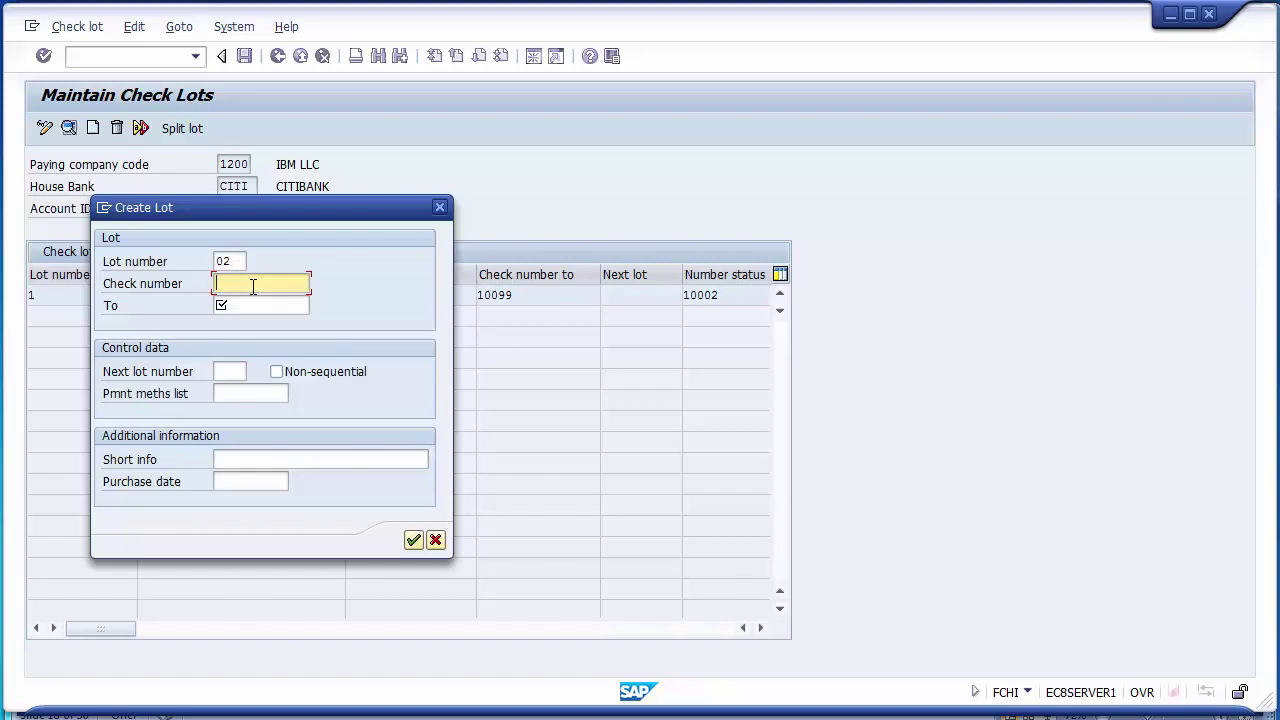
pyautogui.write('2000')
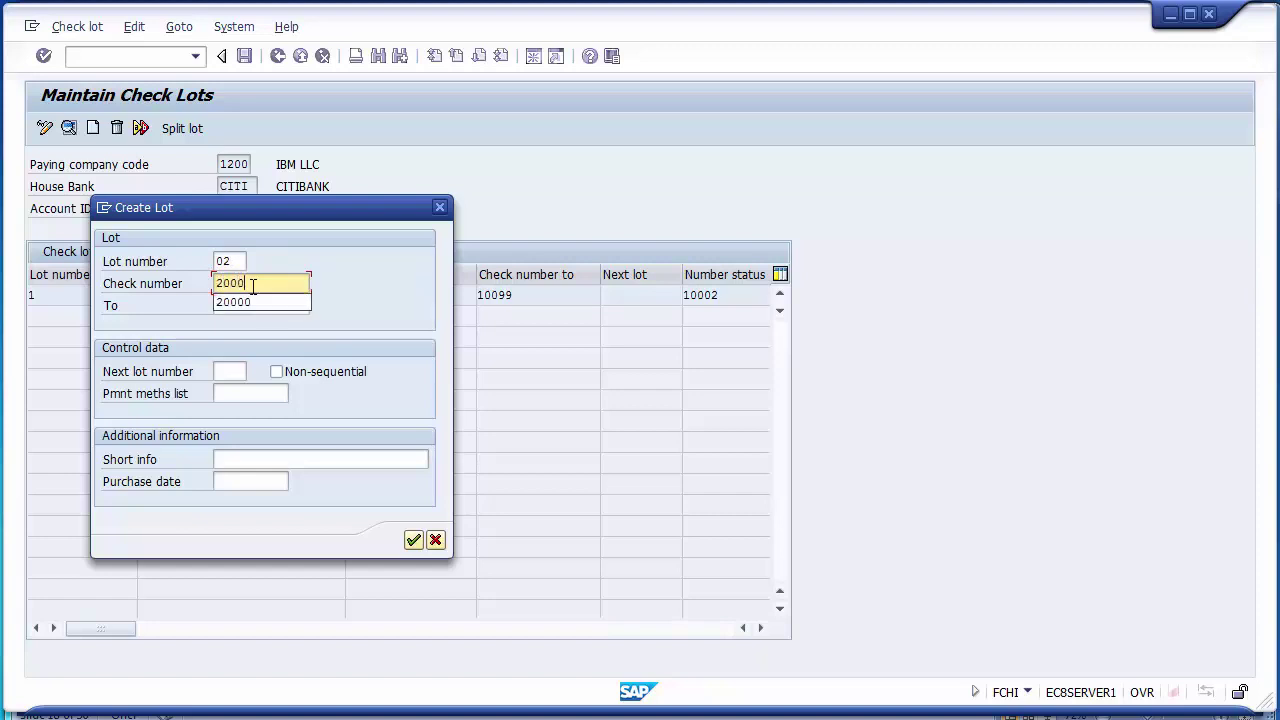
pyautogui.write('0')
pyautogui.press('Tab')
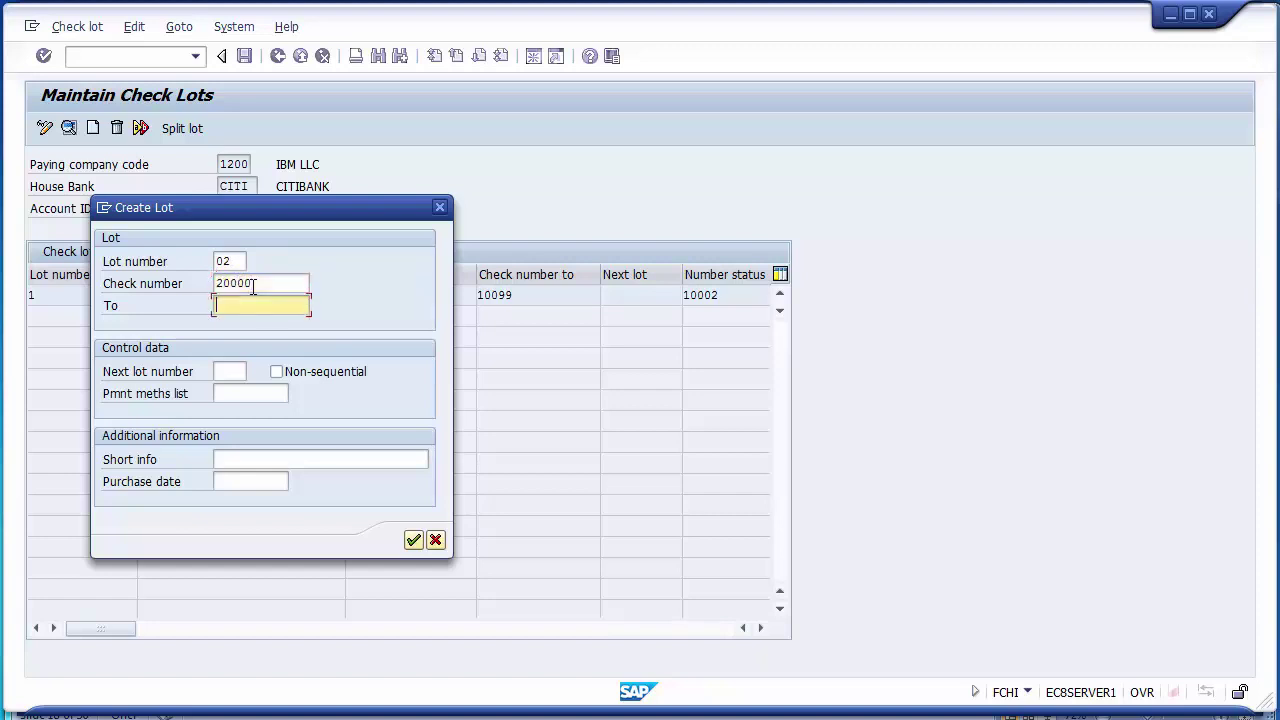
pyautogui.write('20099')
pyautogui.moveTo(219, 284); pyautogui.dragTo(267, 303)
# Step: Give the new lot the short info CITIBANK and a purchase date, and confirm its creation
pyautogui.click(245, 458)
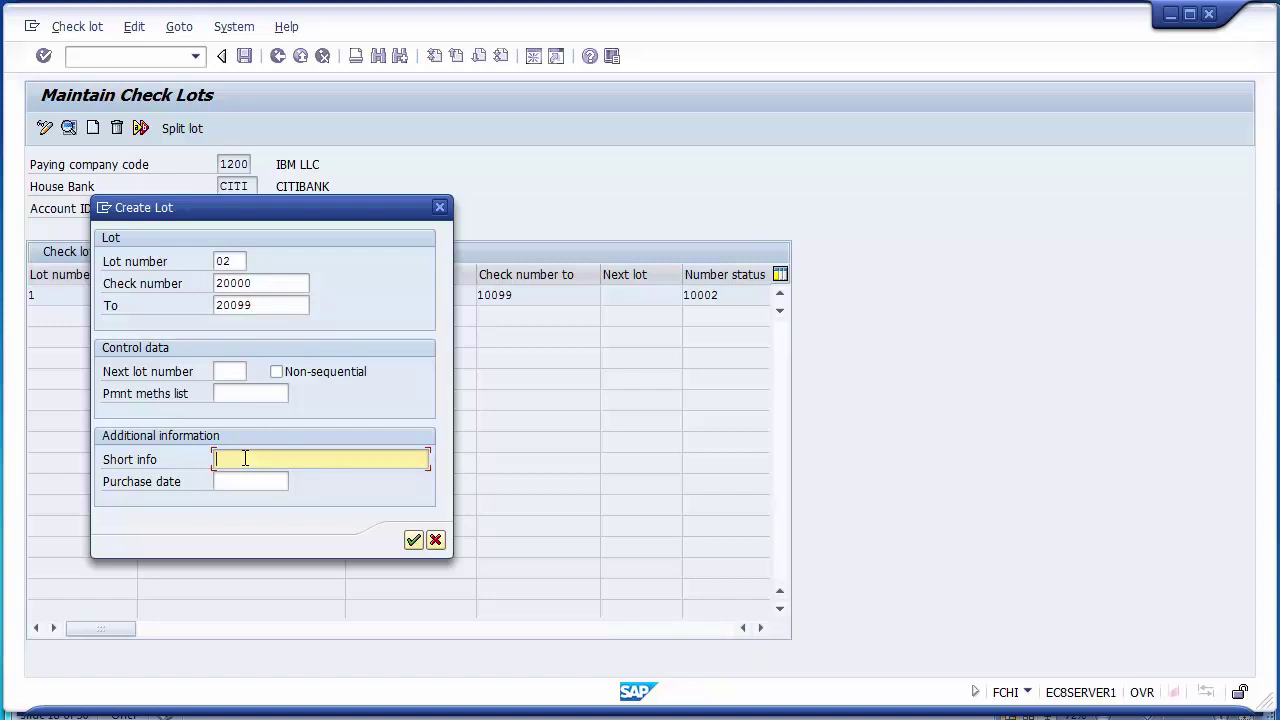
pyautogui.write('C')
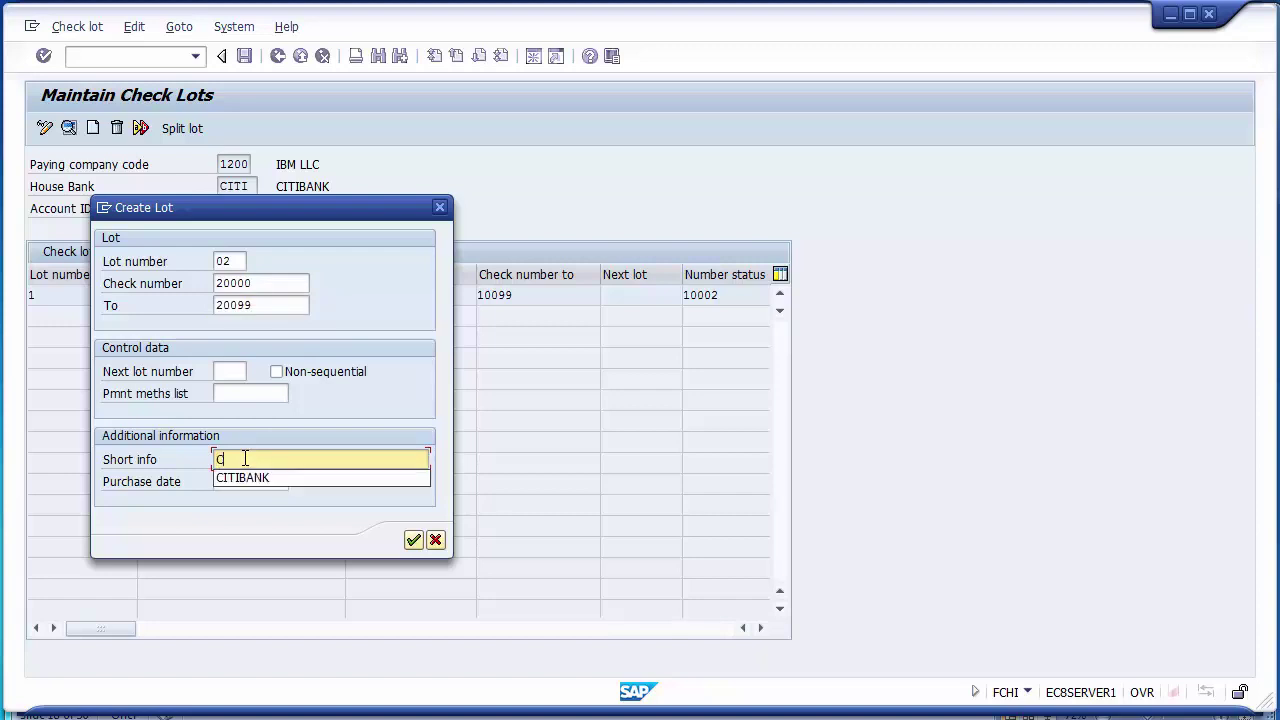
pyautogui.press('Down')
pyautogui.press('Return')
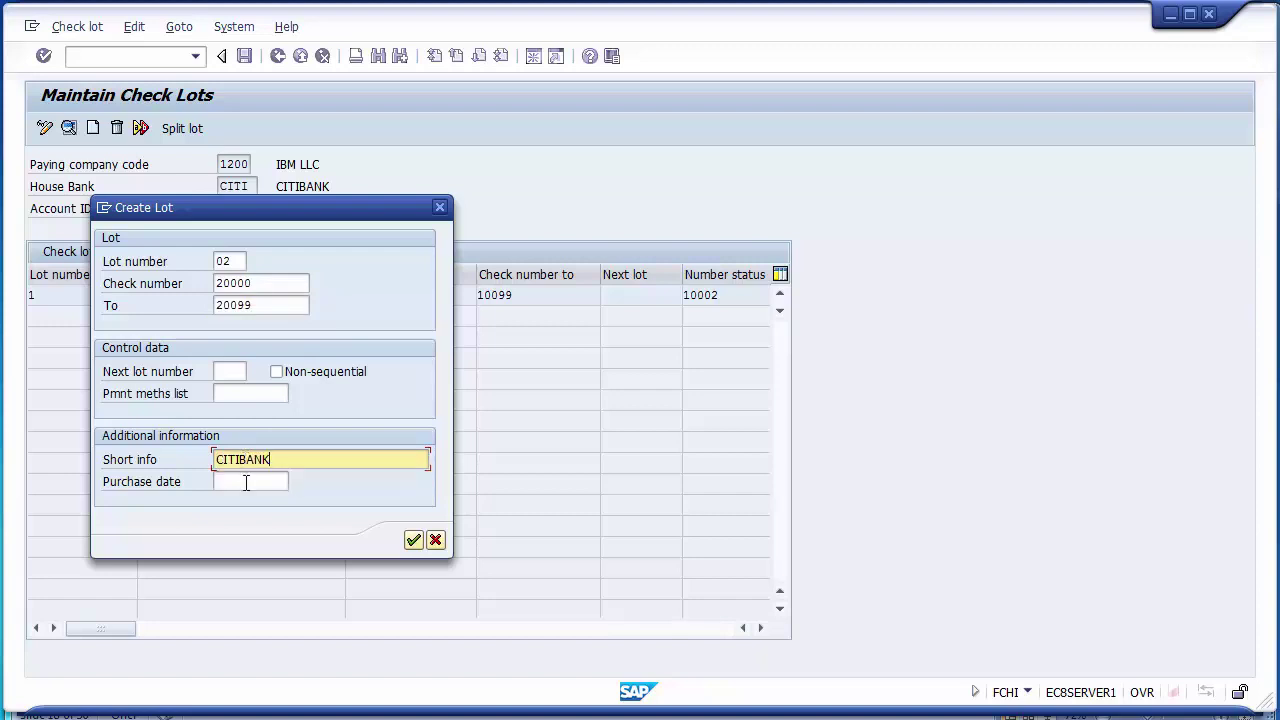
pyautogui.click(245, 482)
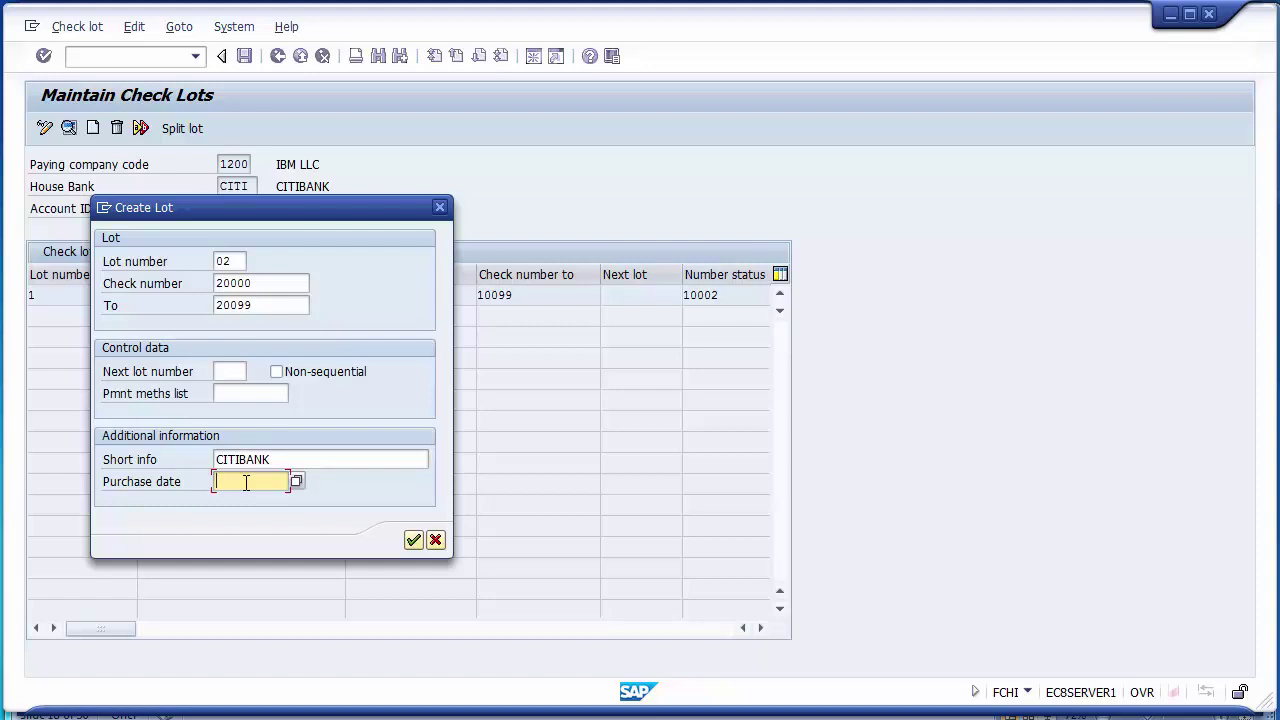
pyautogui.write('1')
pyautogui.press('Down')
pyautogui.press('Return')
pyautogui.click(411, 542)
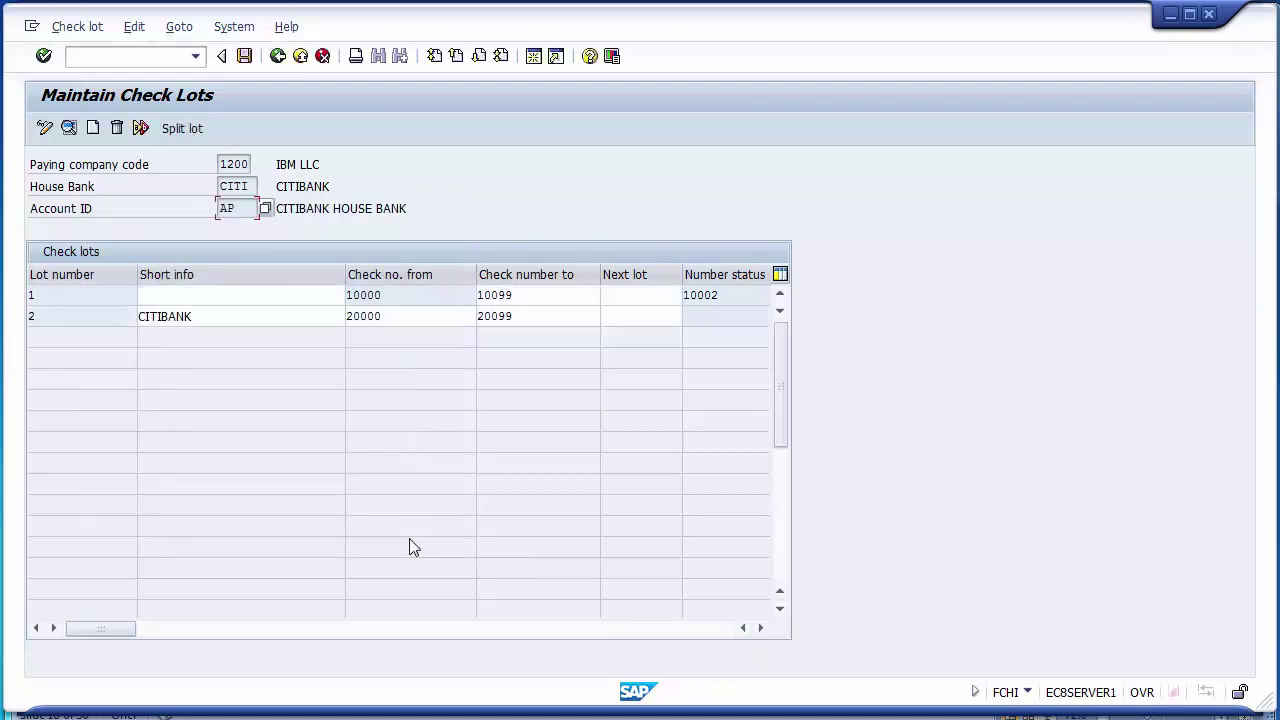
# Step: Review lot 2's short info and check number range, and save the check lots
pyautogui.click(229, 317)
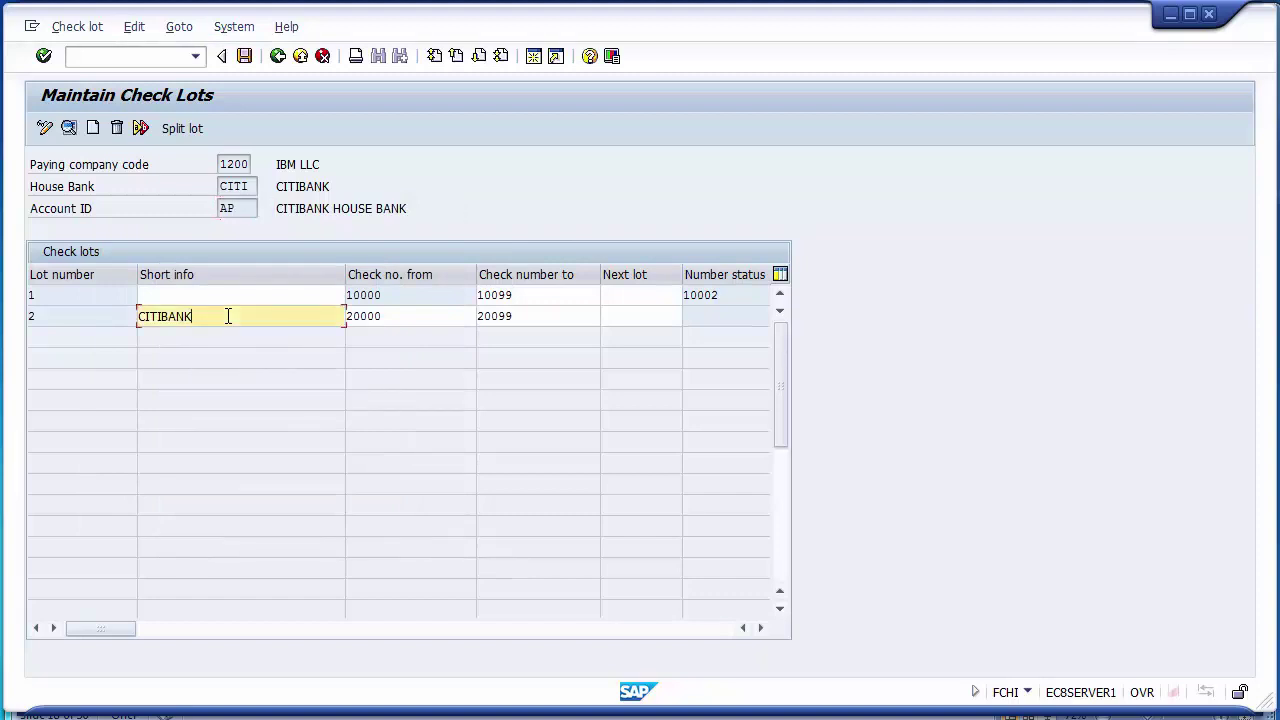
pyautogui.click(402, 318)
pyautogui.click(524, 318)
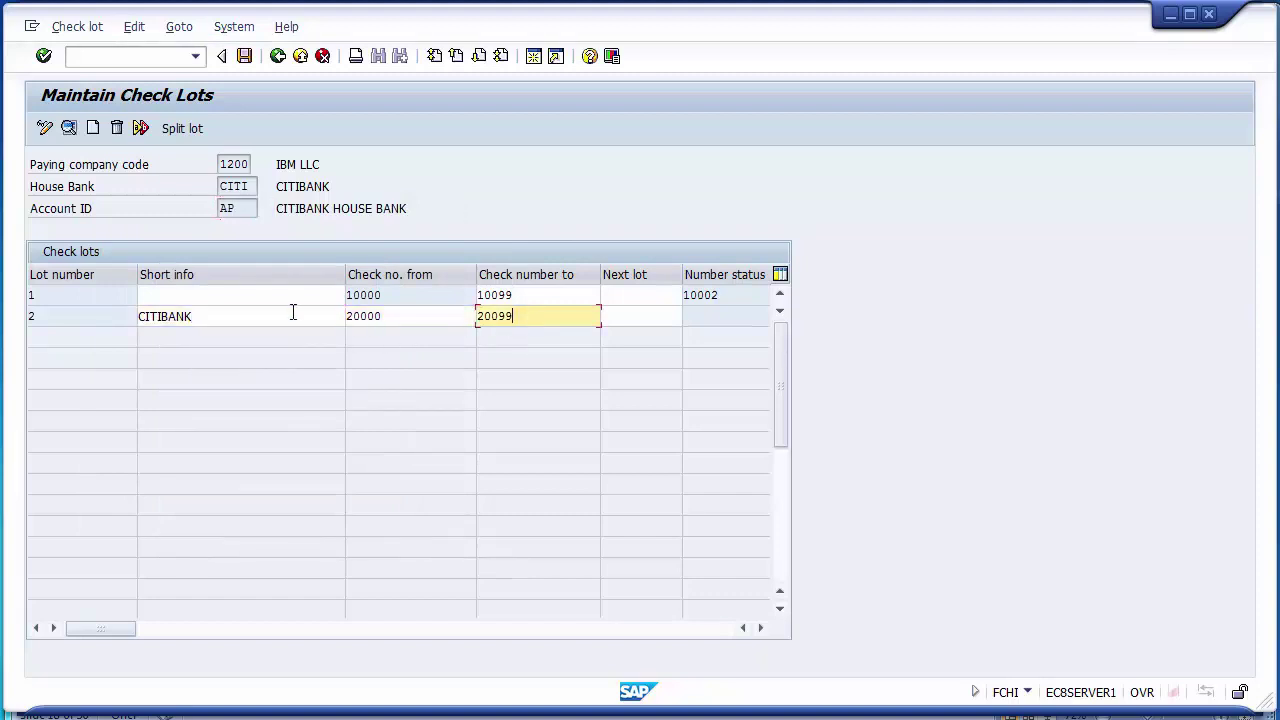
pyautogui.click(65, 318)
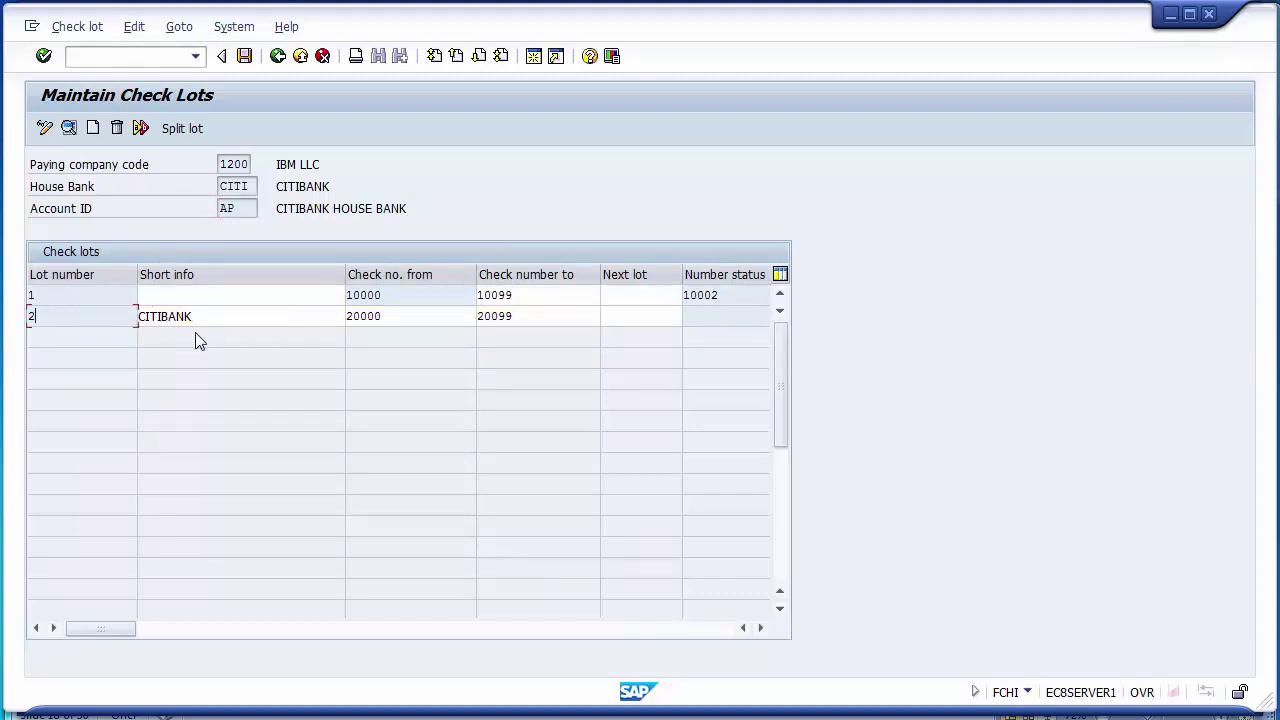
pyautogui.click(331, 316)
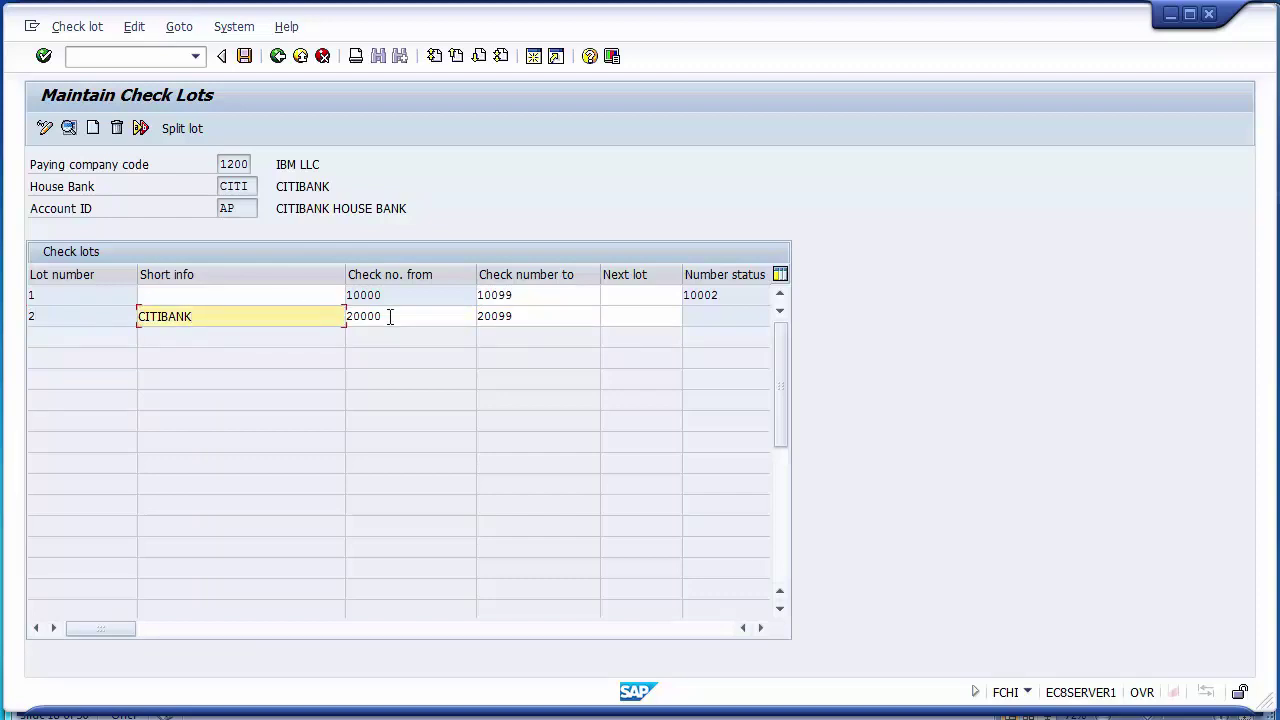
pyautogui.click(390, 317)
pyautogui.click(513, 316)
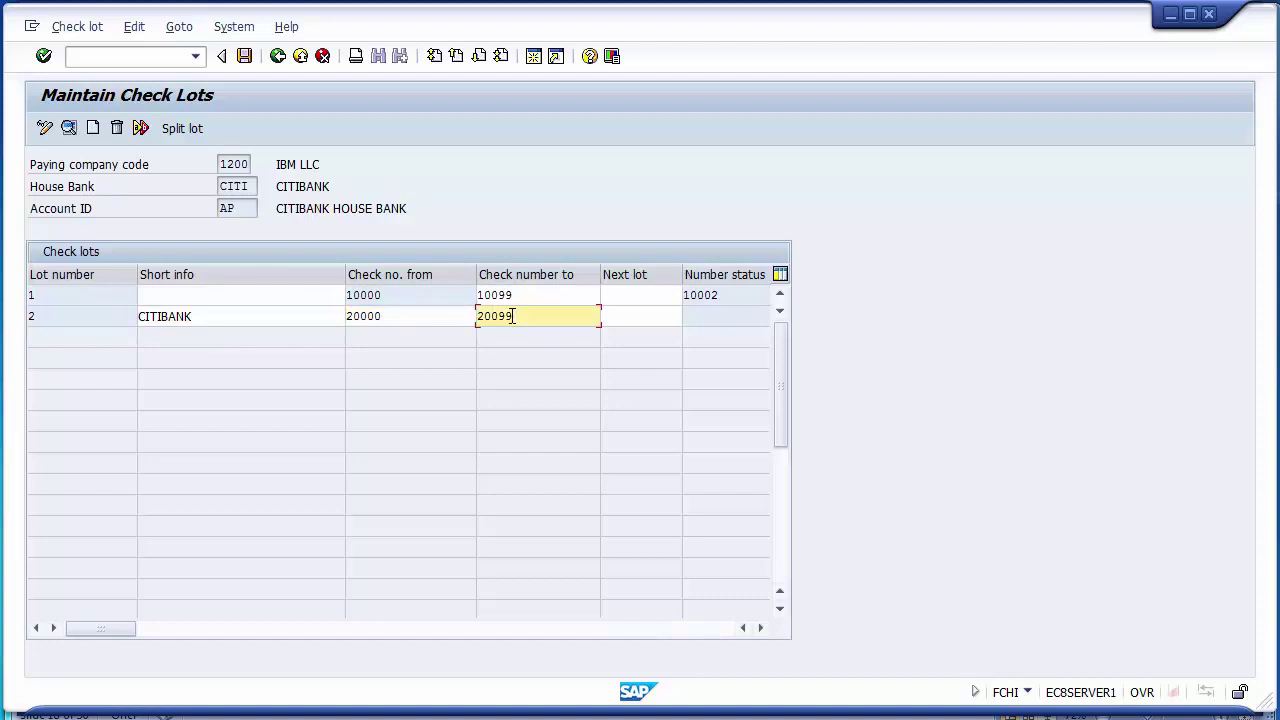
pyautogui.click(244, 57)
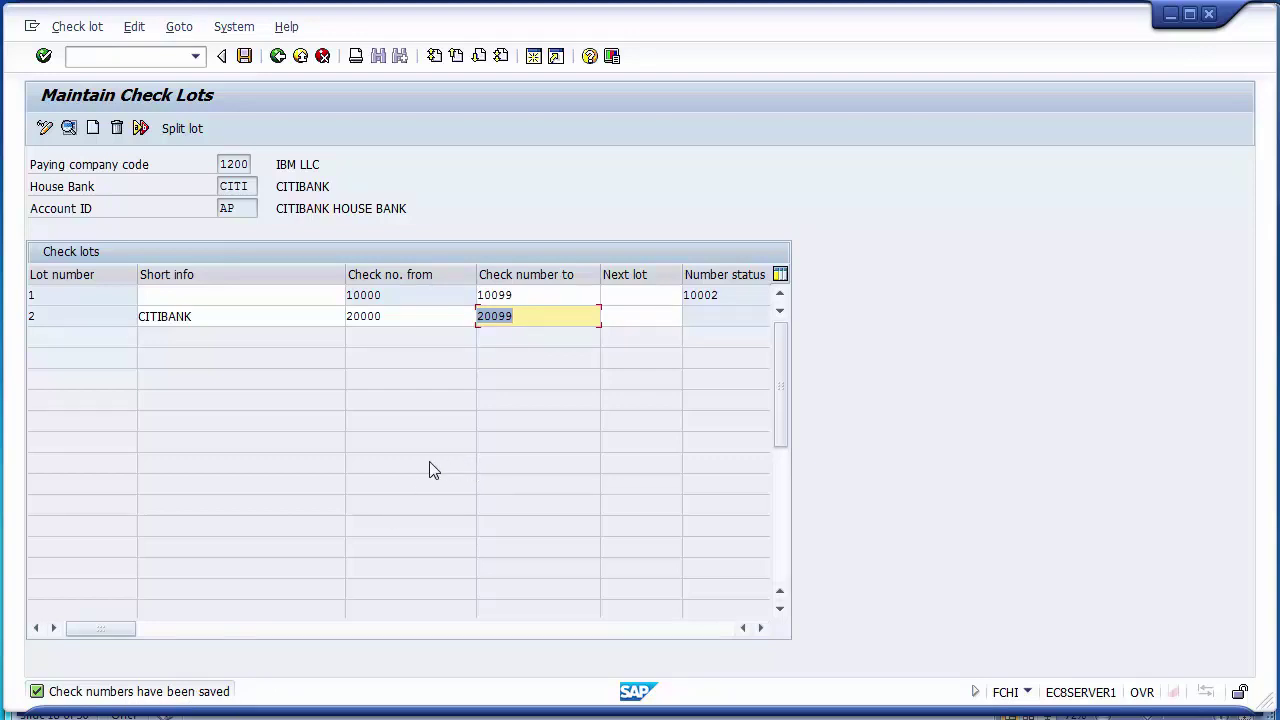
pyautogui.click(246, 57)
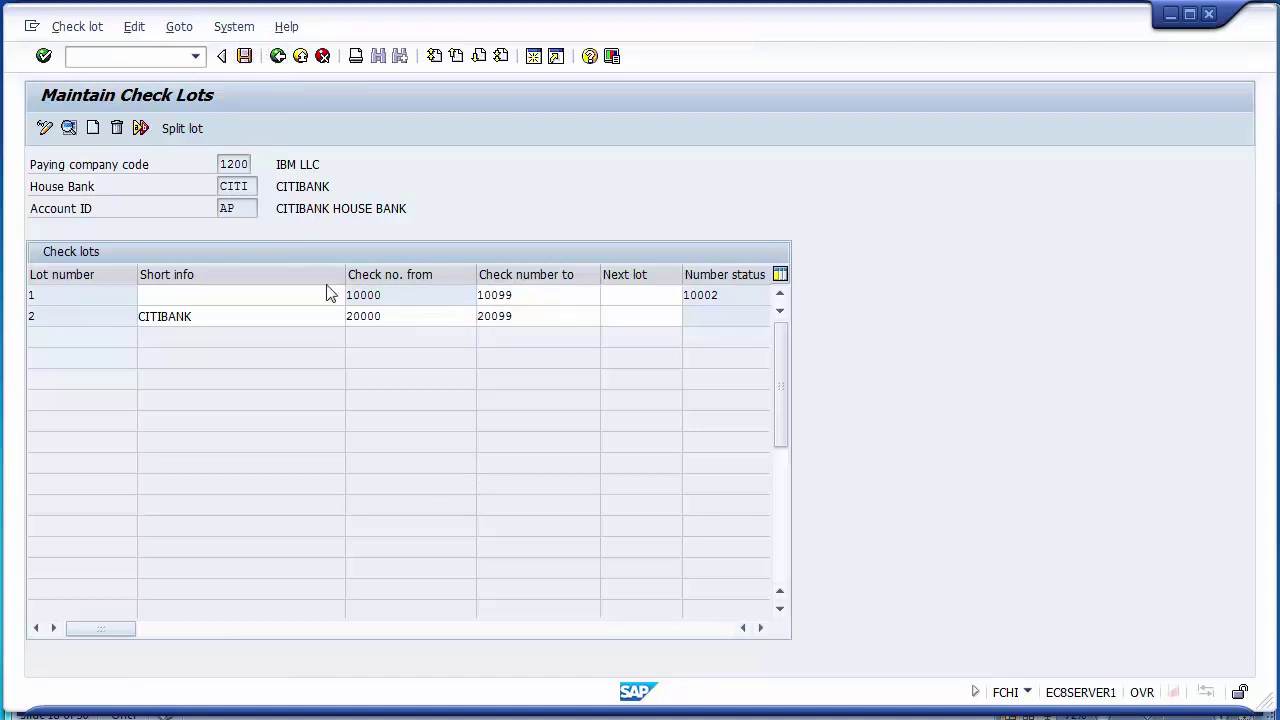
# Step: Look up the check information code on the PowerPoint slide, return to SAP and open transaction FCH1
pyautogui.hotkey('alt', 'Tab')
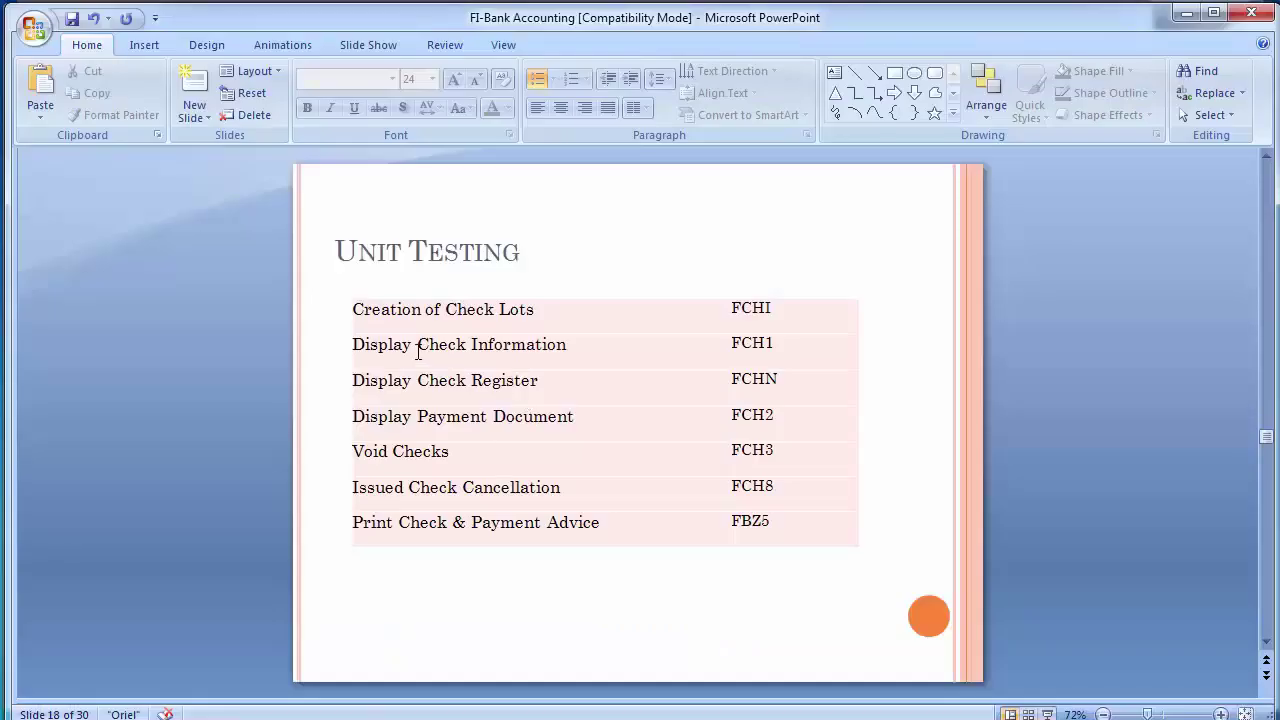
pyautogui.click(786, 343)
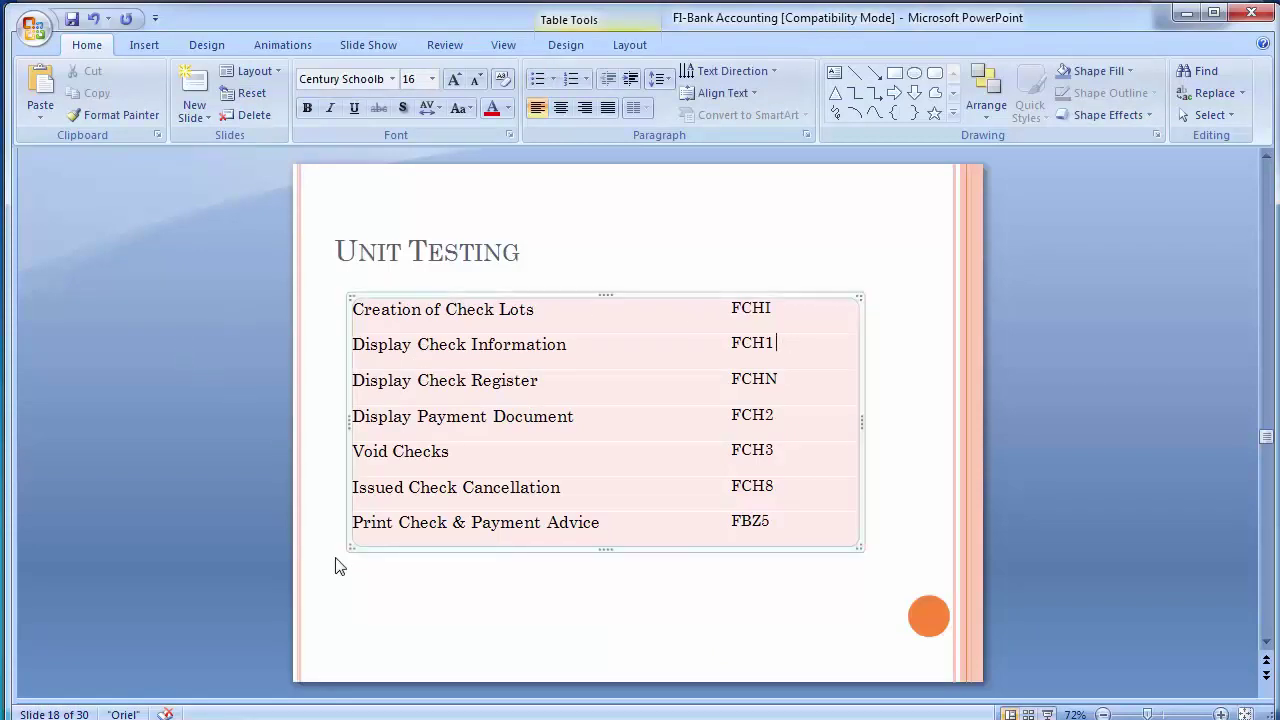
pyautogui.click(373, 625)
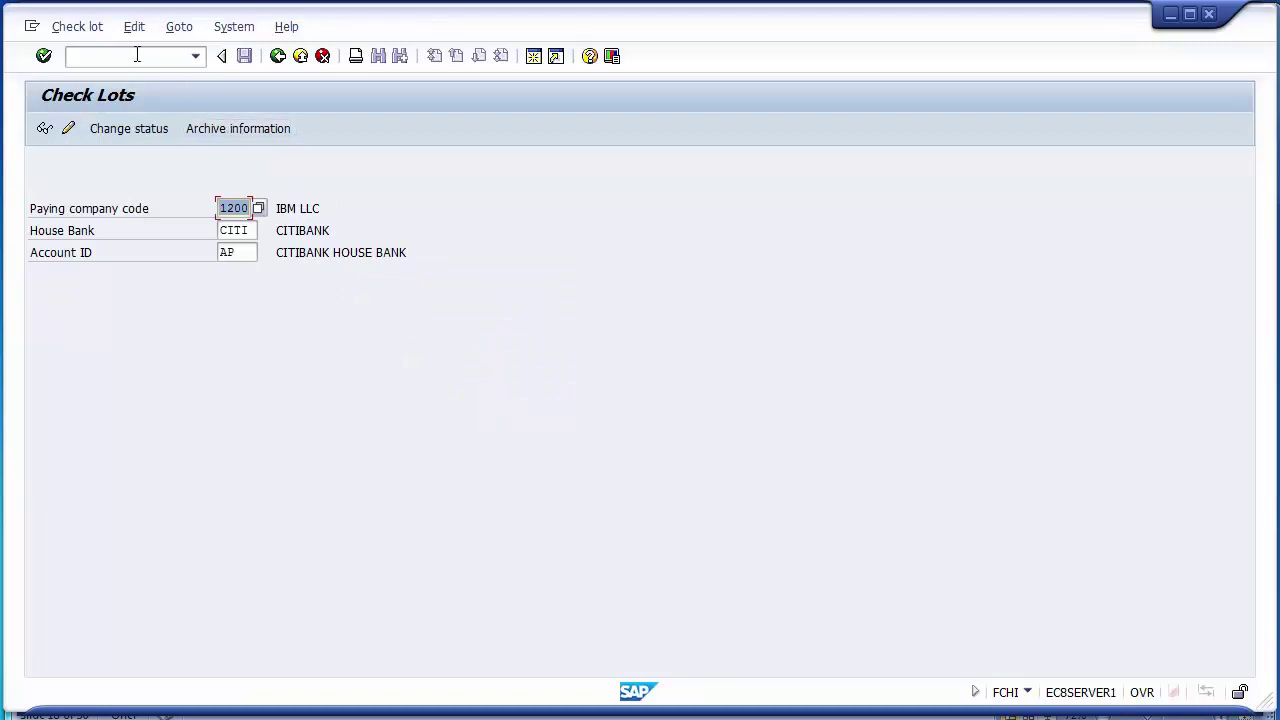
pyautogui.click(130, 57)
pyautogui.write('/nfch1')
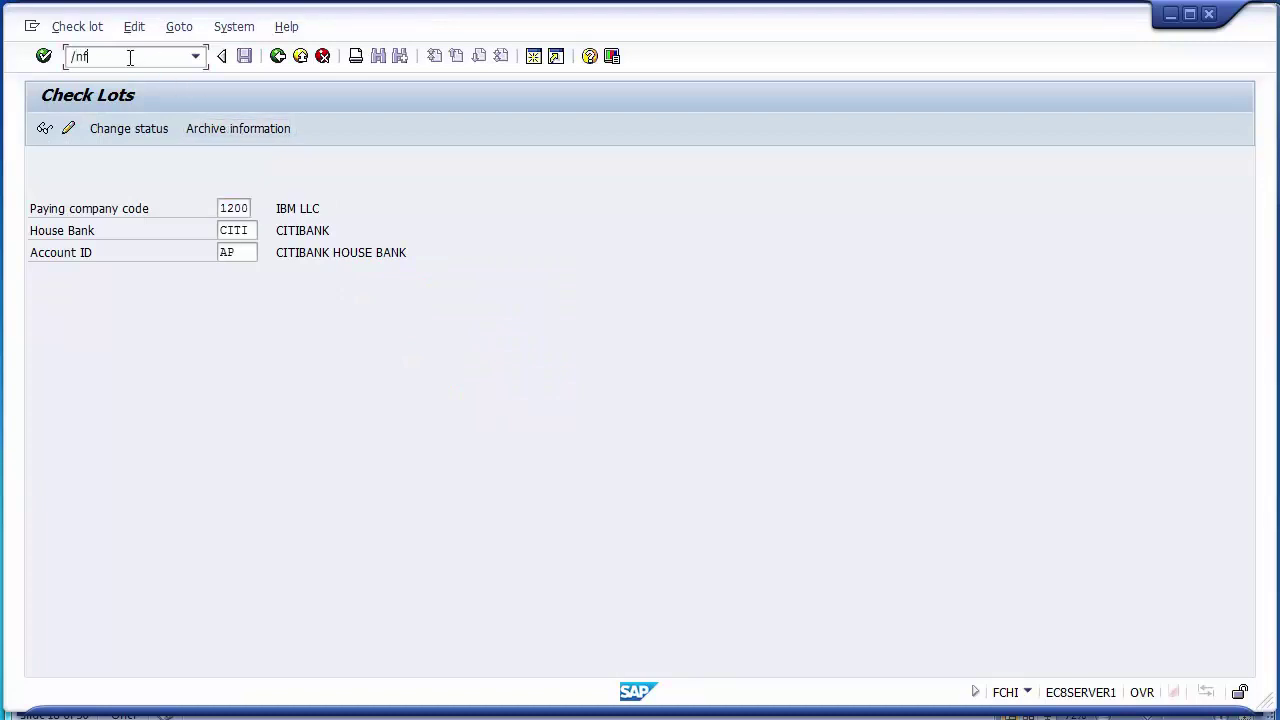
pyautogui.press('Return')
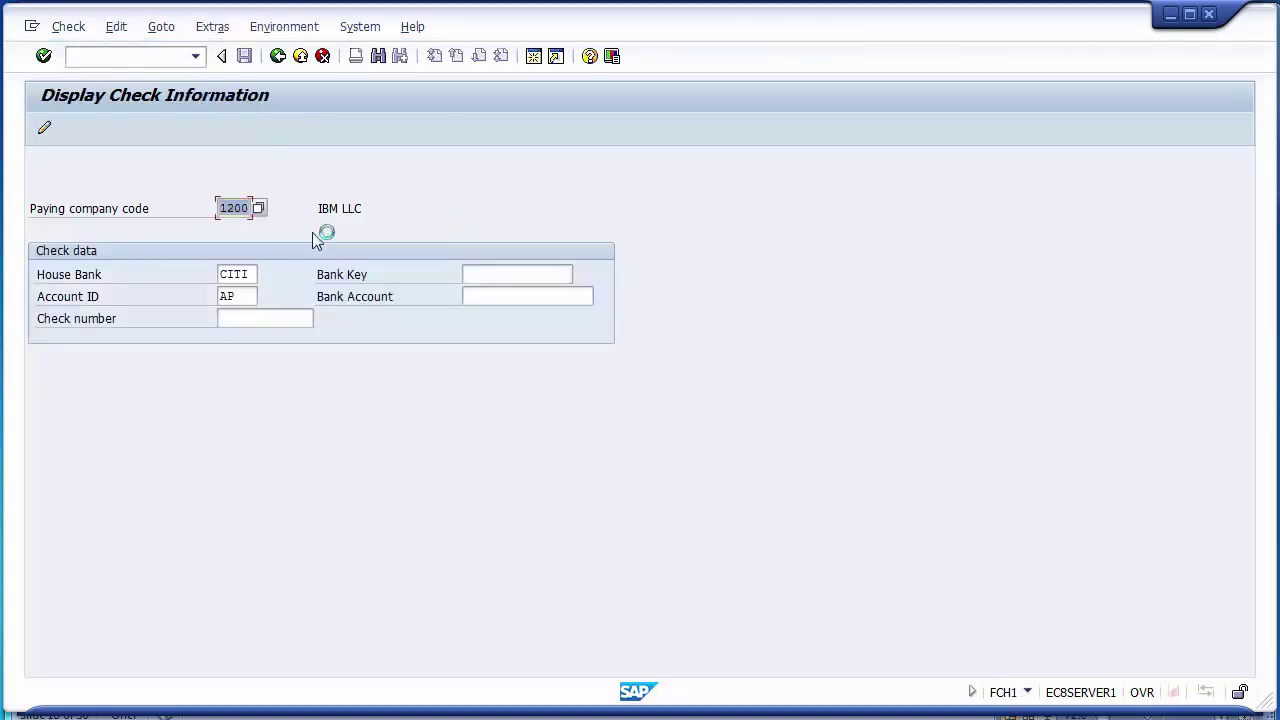
# Step: Review the paying company code, house bank, account ID and check number fields used to select a check
pyautogui.click(224, 210)
pyautogui.click(256, 273)
pyautogui.click(252, 294)
pyautogui.click(253, 277)
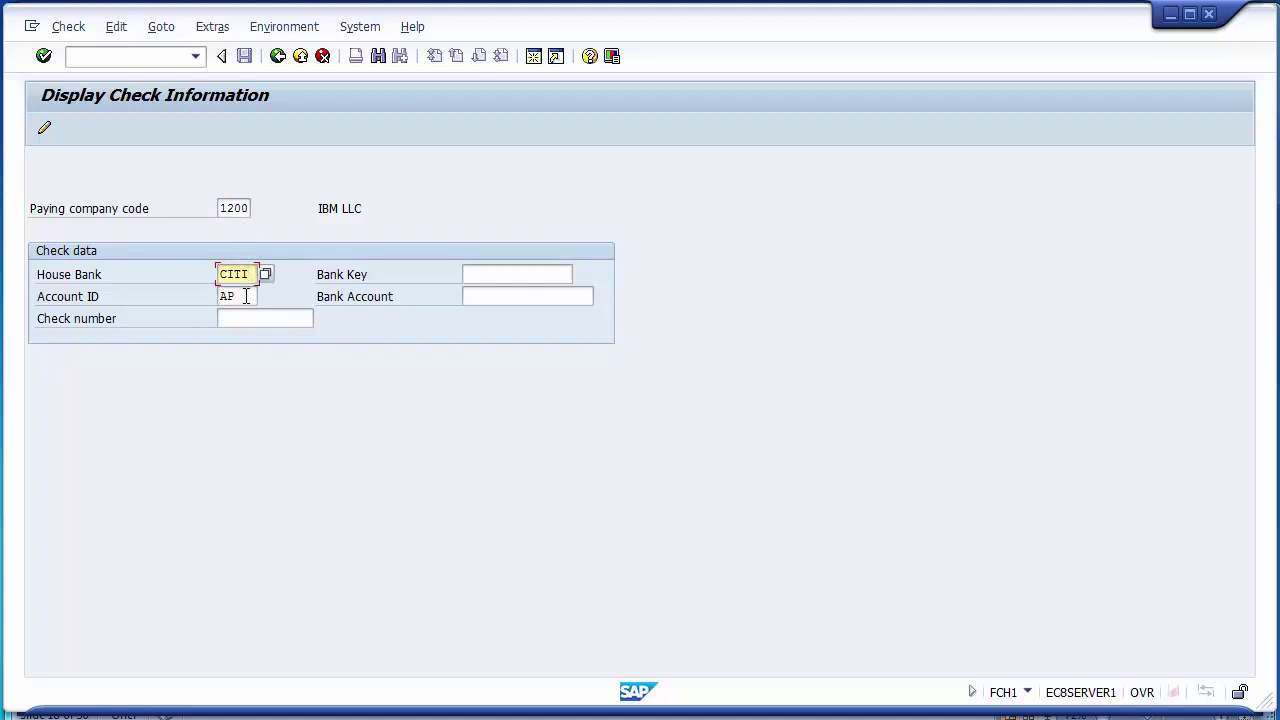
pyautogui.click(246, 320)
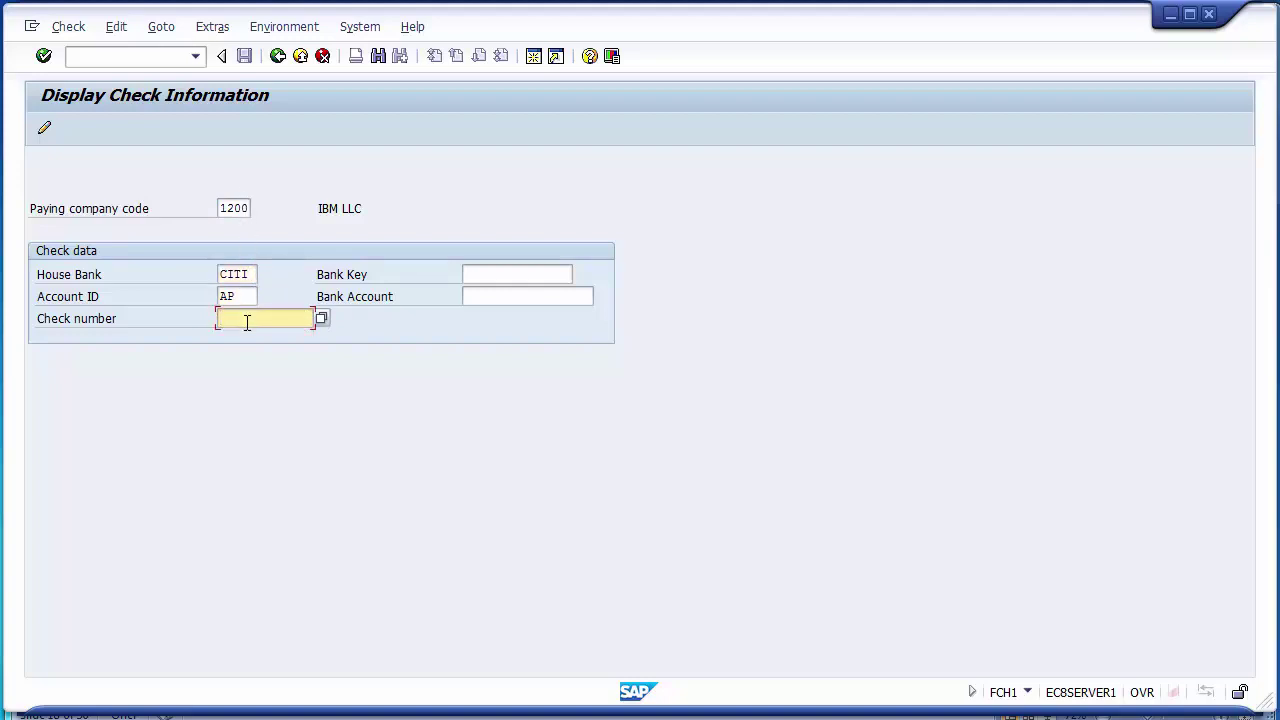
pyautogui.click(244, 212)
pyautogui.click(253, 278)
pyautogui.click(251, 297)
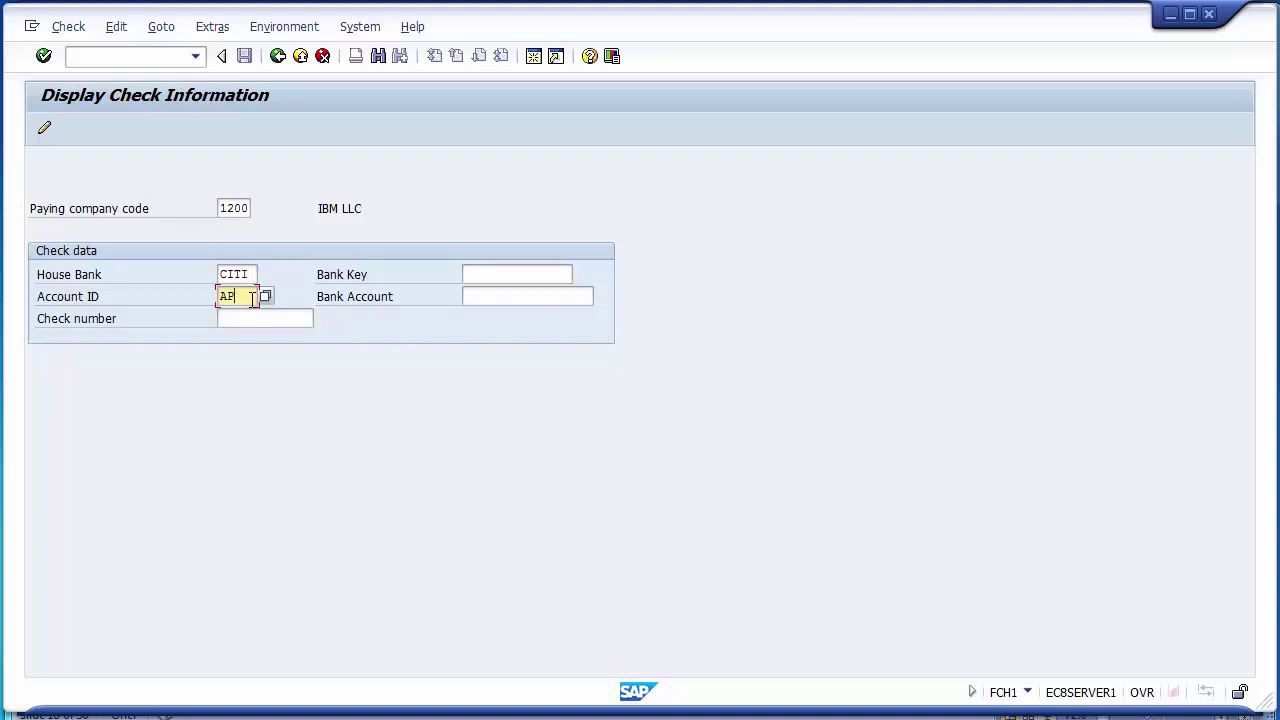
# Step: Display the check information for check number 10001
pyautogui.click(246, 319)
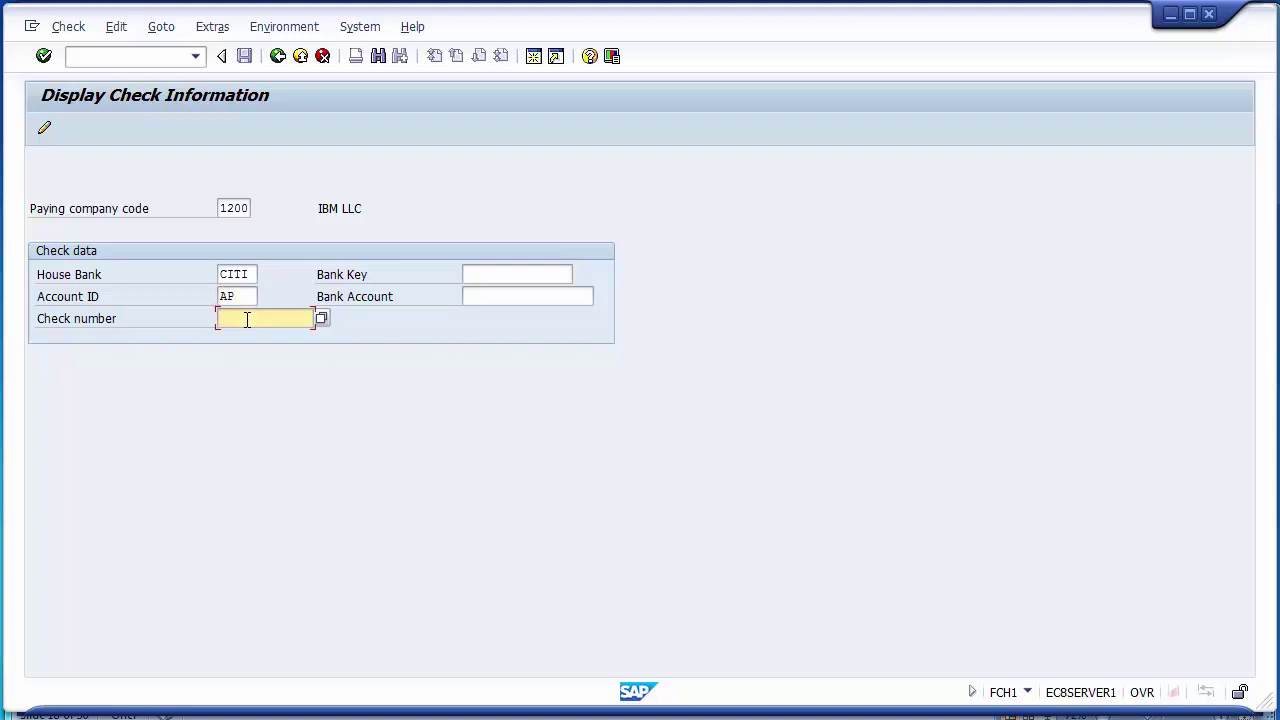
pyautogui.write('1')
pyautogui.press('Down')
pyautogui.press('Return')
pyautogui.press('Return')
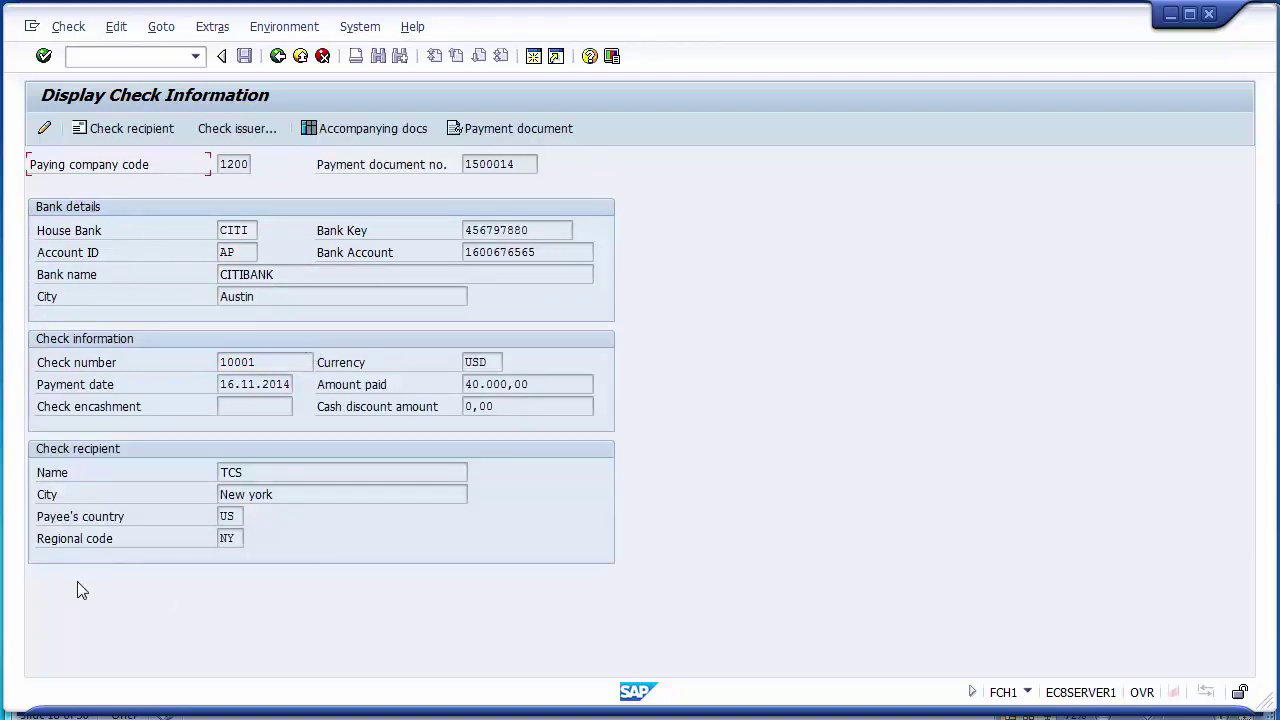
# Step: Examine the check's bank details, including house bank, account ID, bank name, city, bank key and bank account
pyautogui.click(252, 230)
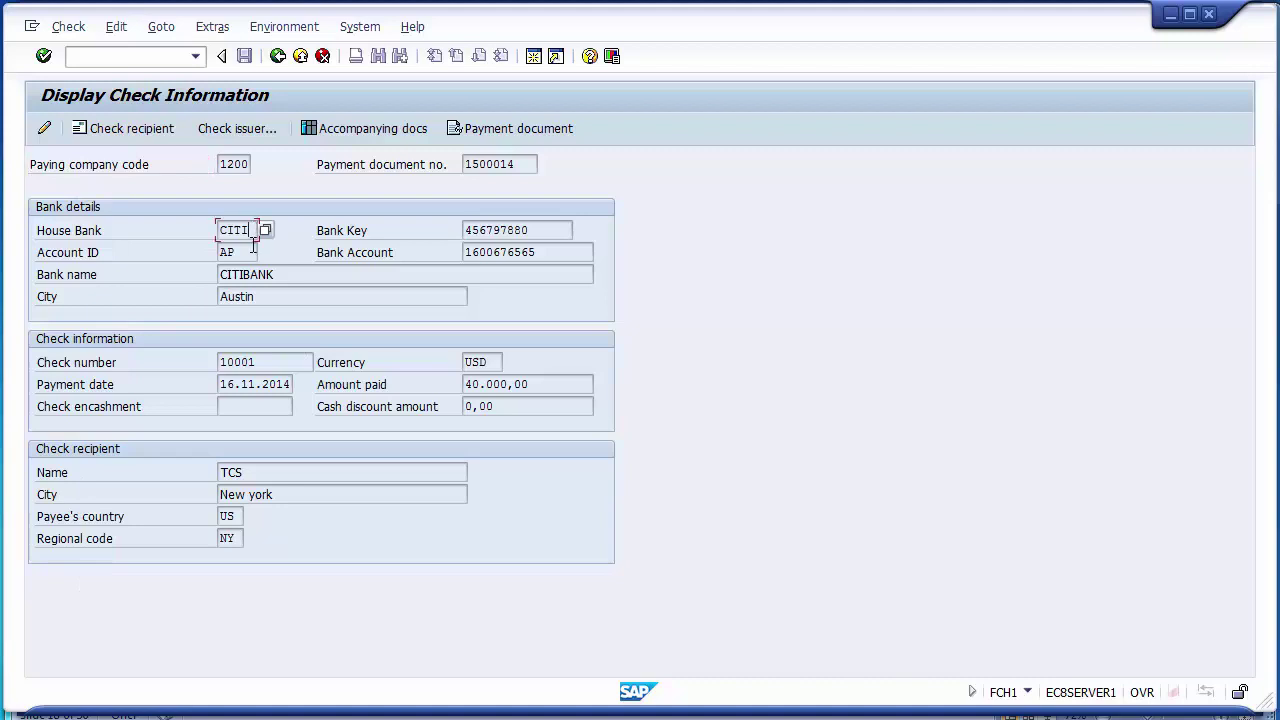
pyautogui.click(252, 251)
pyautogui.click(280, 272)
pyautogui.click(282, 296)
pyautogui.moveTo(528, 230); pyautogui.dragTo(455, 232)
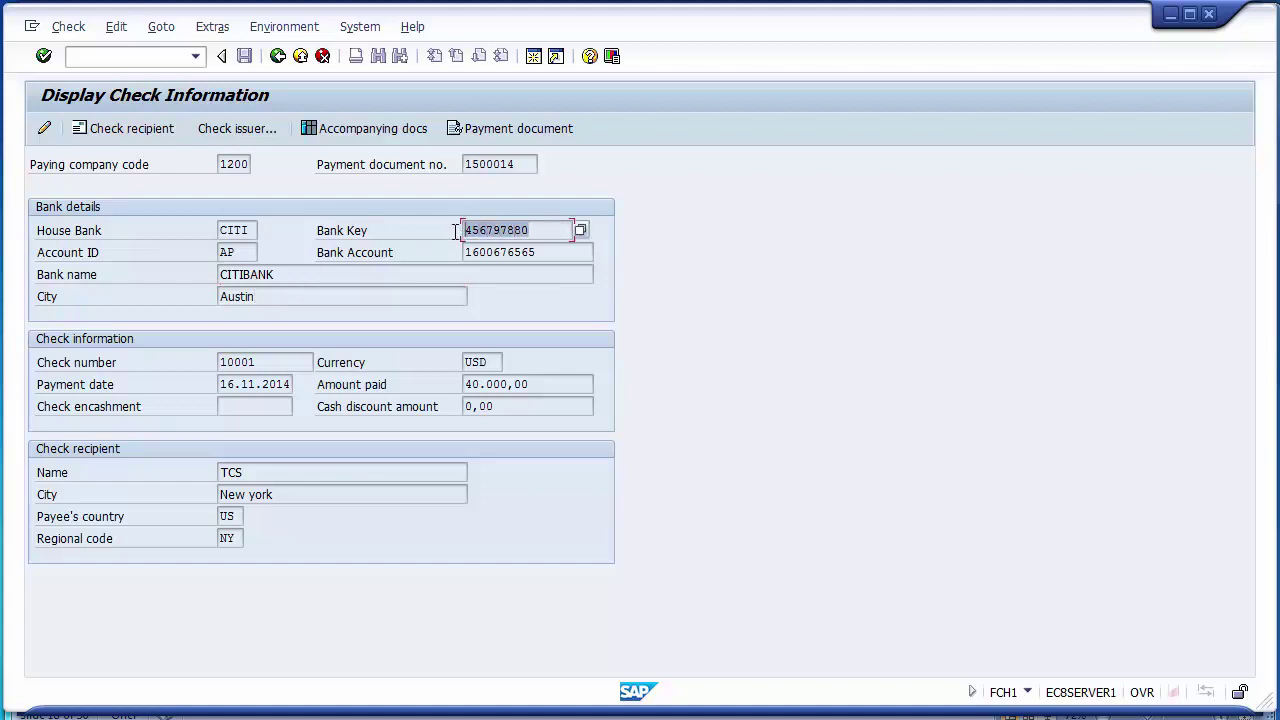
pyautogui.moveTo(576, 252); pyautogui.dragTo(461, 256)
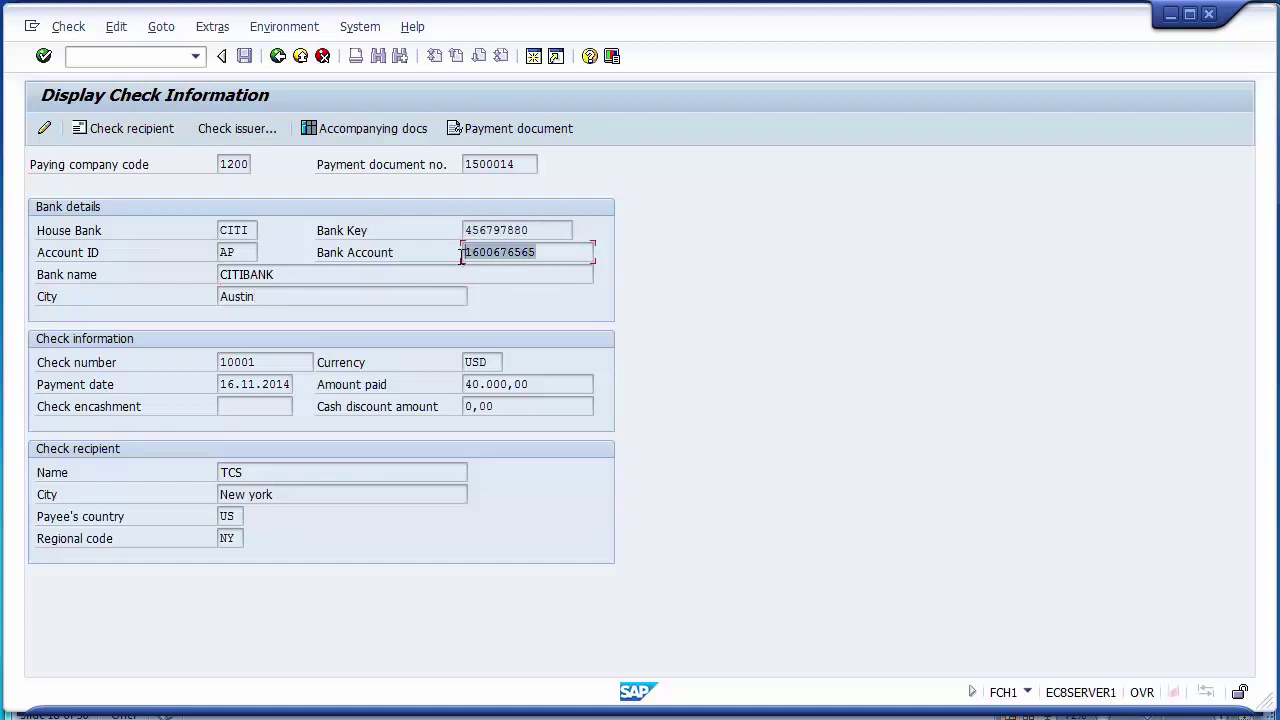
# Step: Examine the check's number, amount paid and payment date, and the recipient's name and city
pyautogui.moveTo(270, 362); pyautogui.dragTo(218, 362)
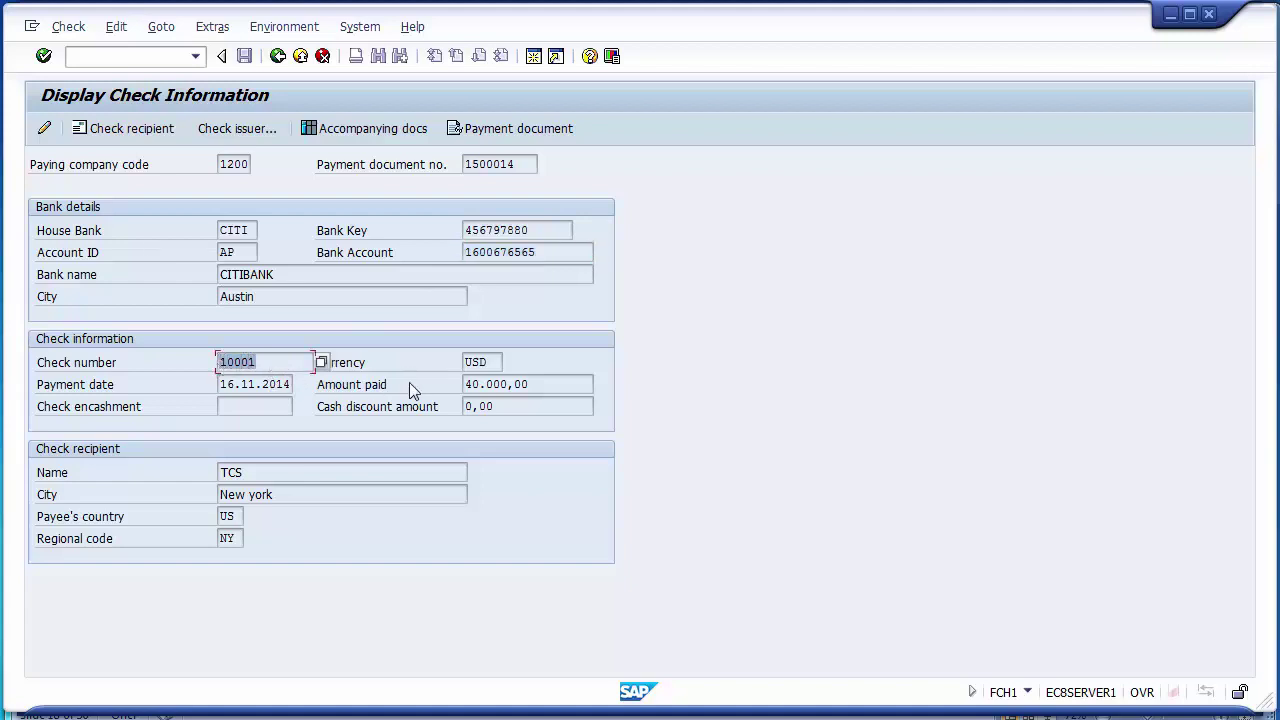
pyautogui.click(544, 384)
pyautogui.moveTo(544, 384); pyautogui.dragTo(445, 388)
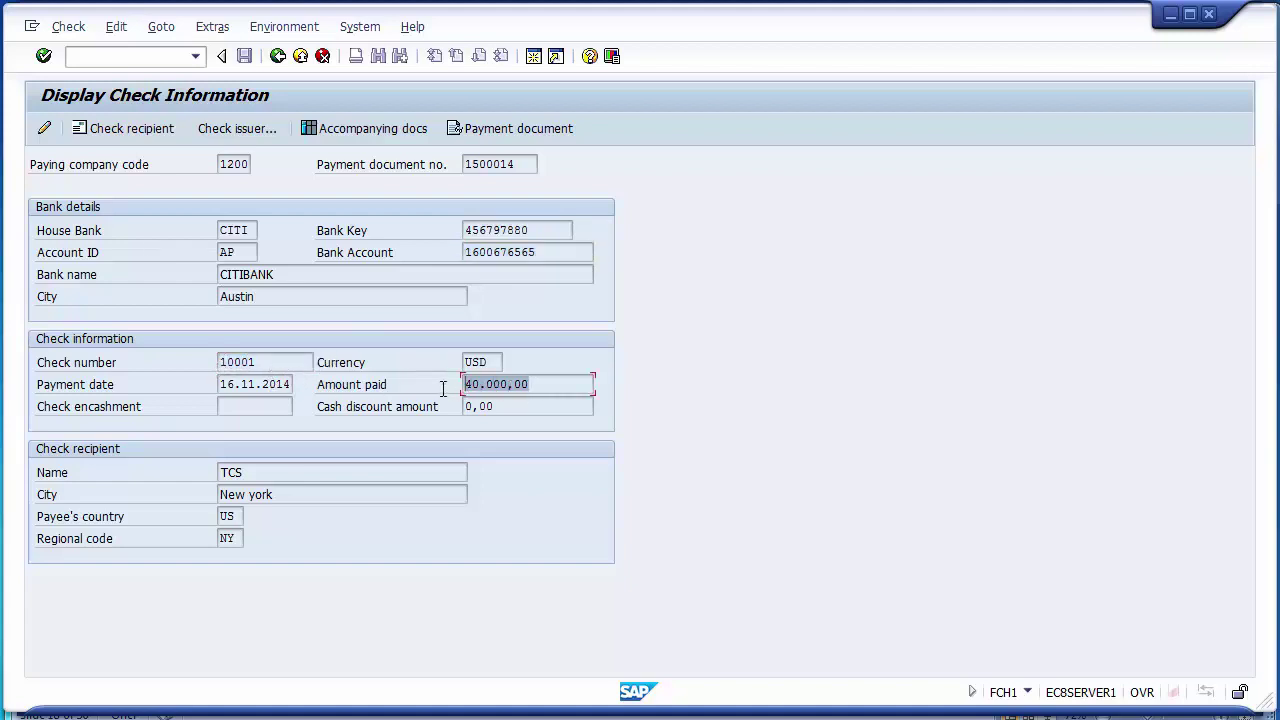
pyautogui.moveTo(222, 384); pyautogui.dragTo(298, 386)
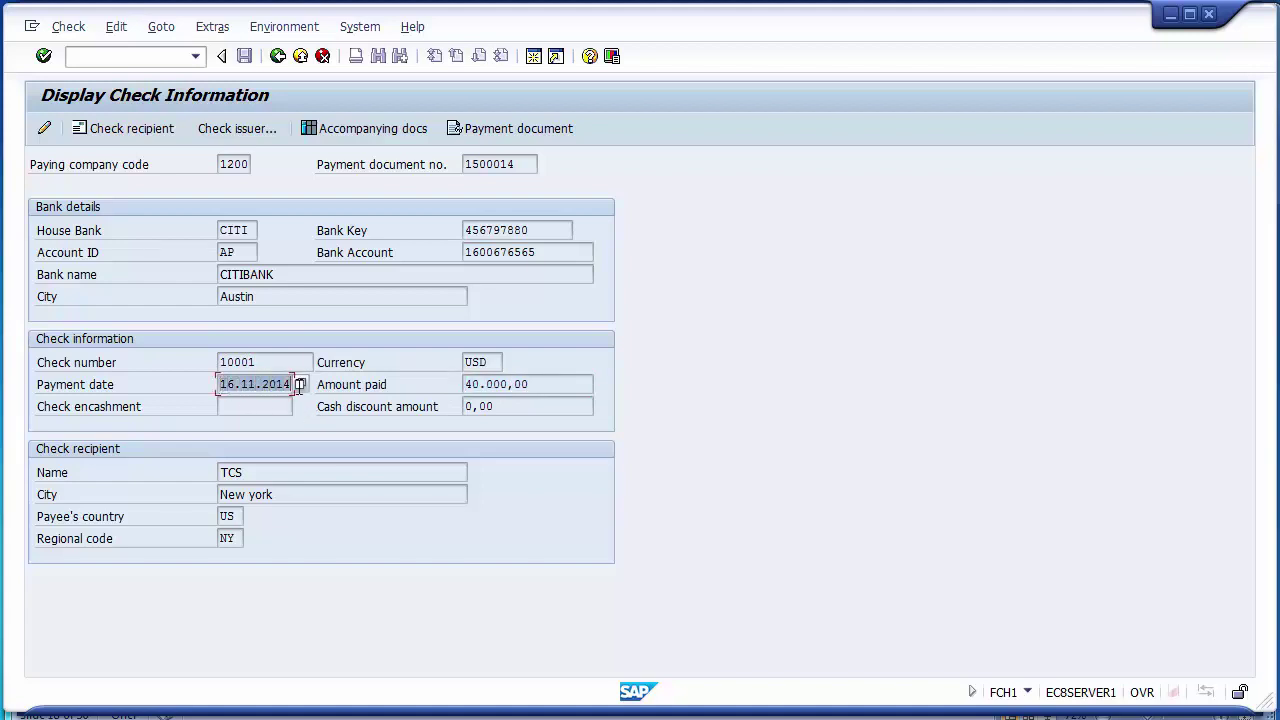
pyautogui.click(271, 474)
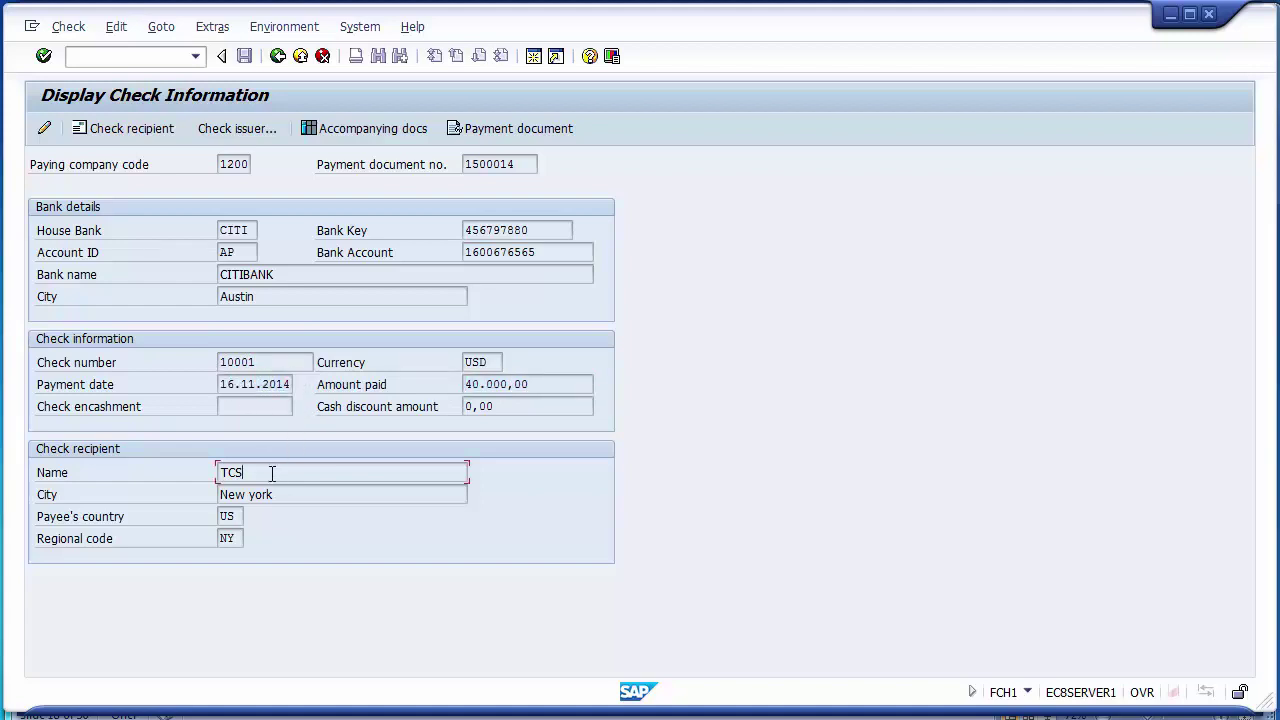
pyautogui.moveTo(262, 474); pyautogui.dragTo(210, 473)
pyautogui.moveTo(286, 495); pyautogui.dragTo(224, 494)
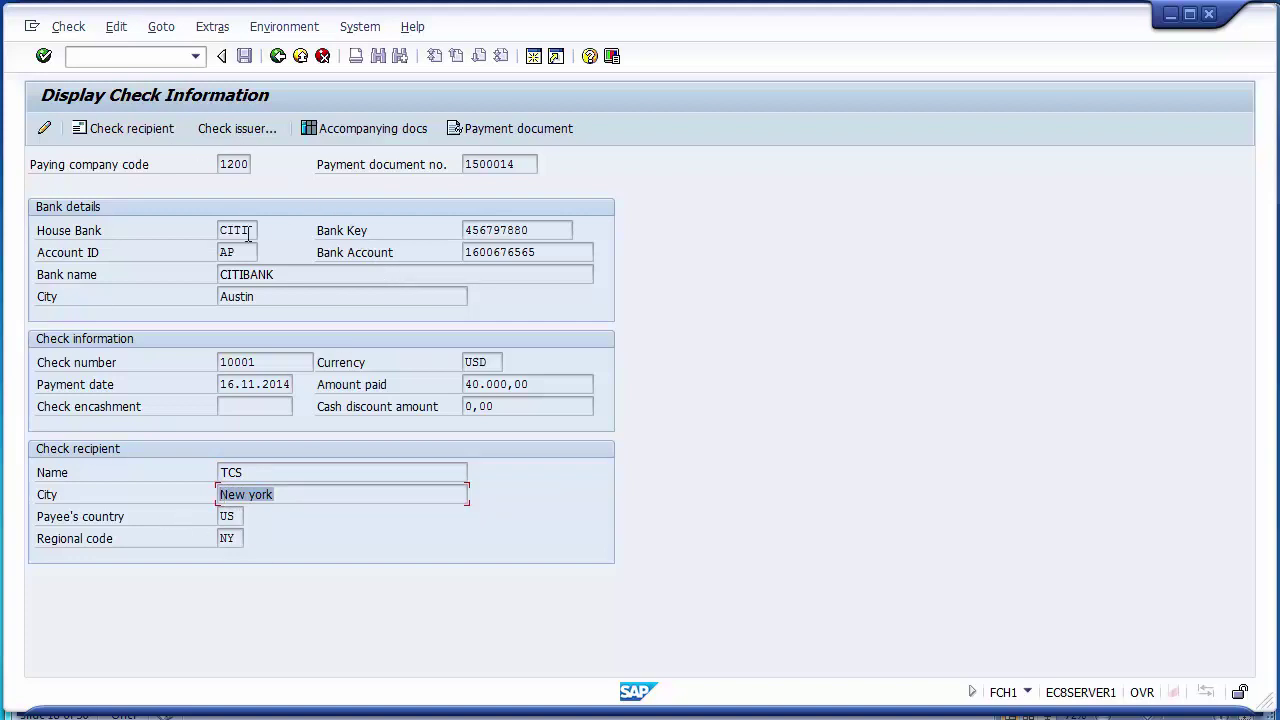
# Step: Open the check's accompanying documents and examine the KR invoice line and the vendor number
pyautogui.click(370, 130)
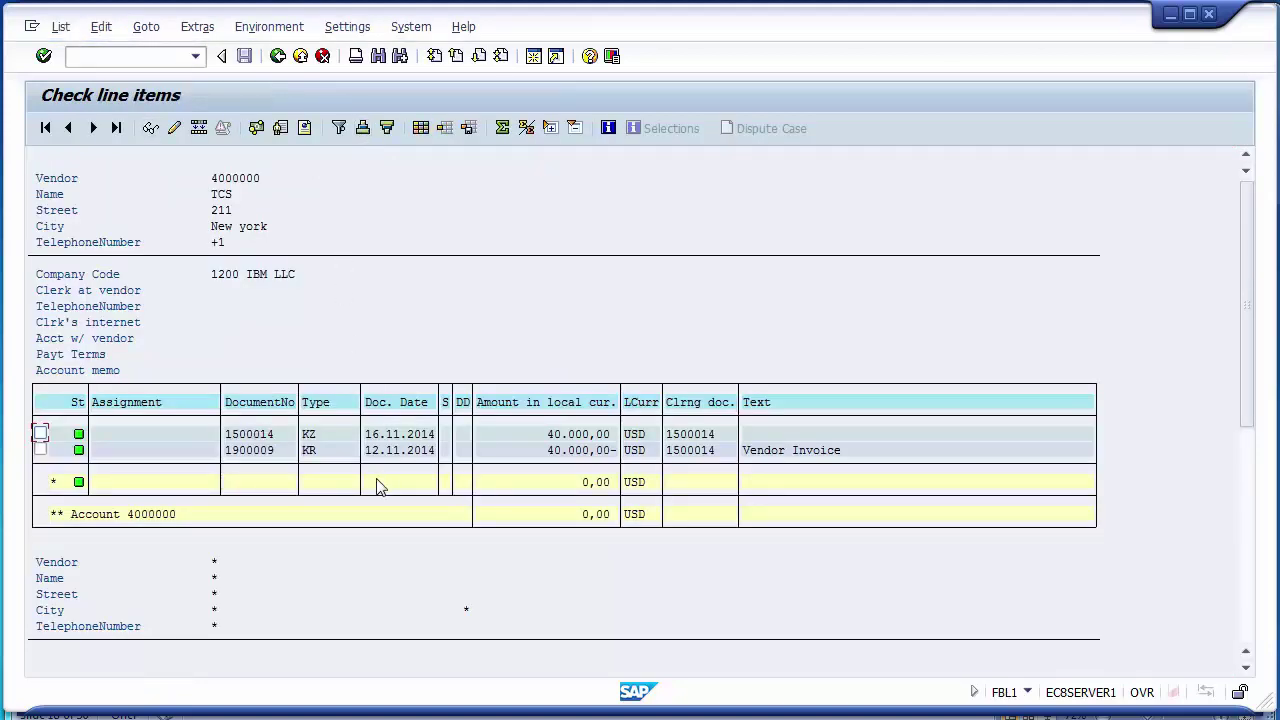
pyautogui.click(307, 451)
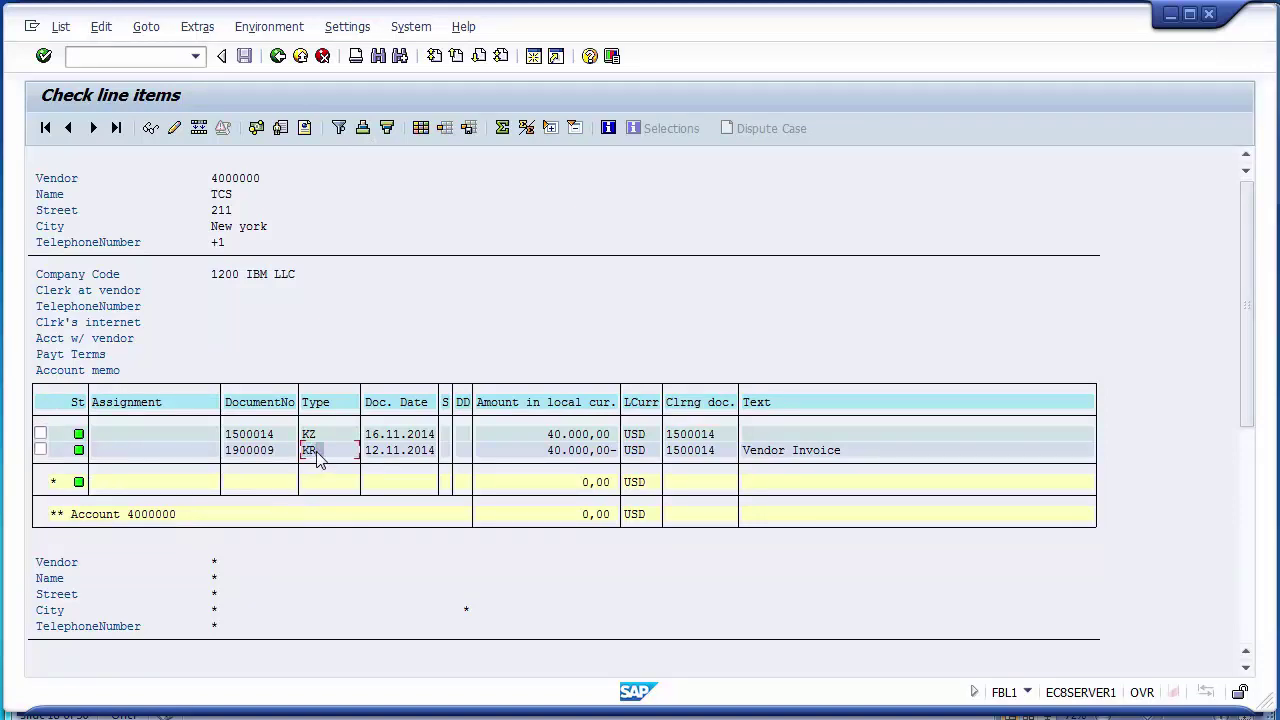
pyautogui.click(213, 182)
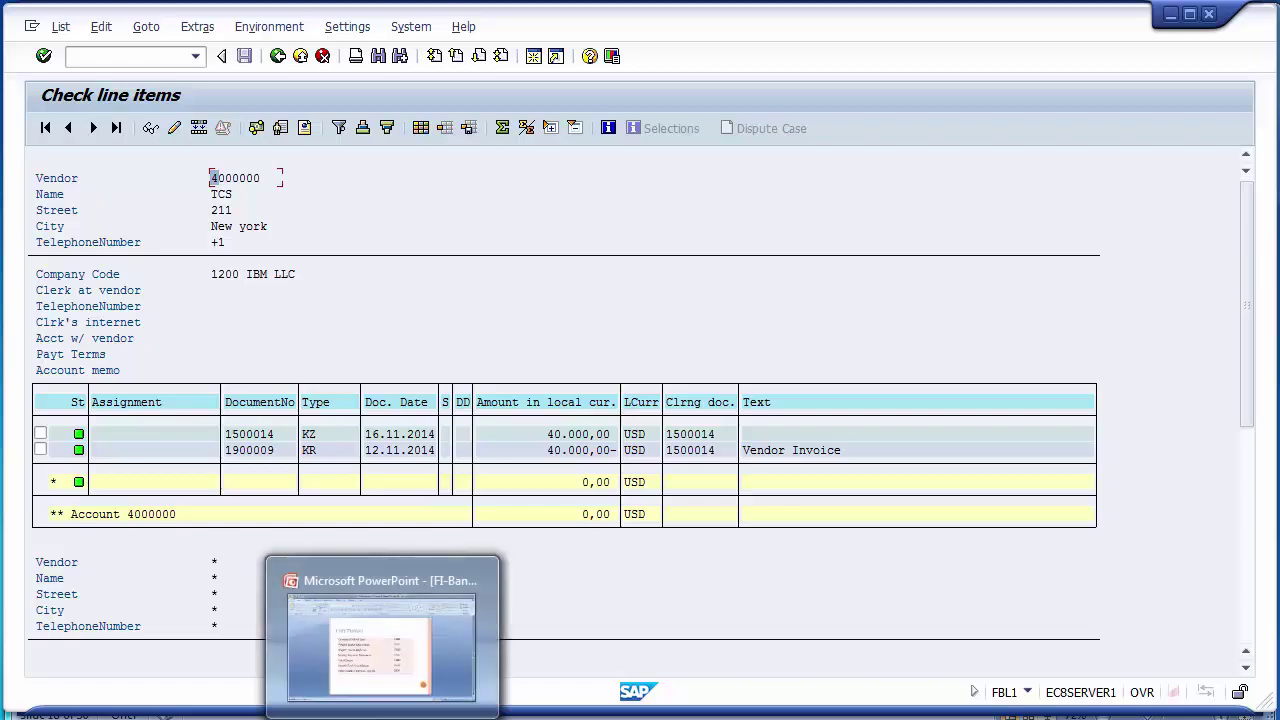
# Step: Switch to the Unit Testing slide in PowerPoint to look up the check register transaction code, and return to SAP
pyautogui.click(385, 710)
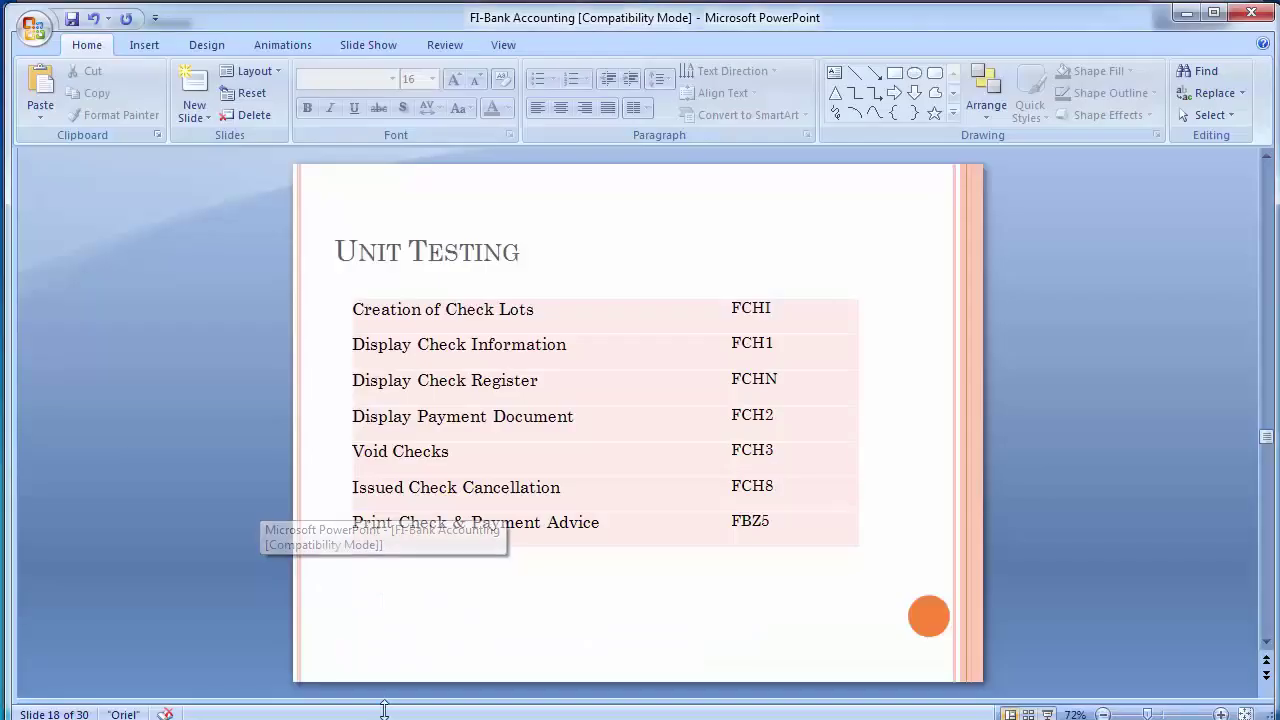
pyautogui.click(817, 343)
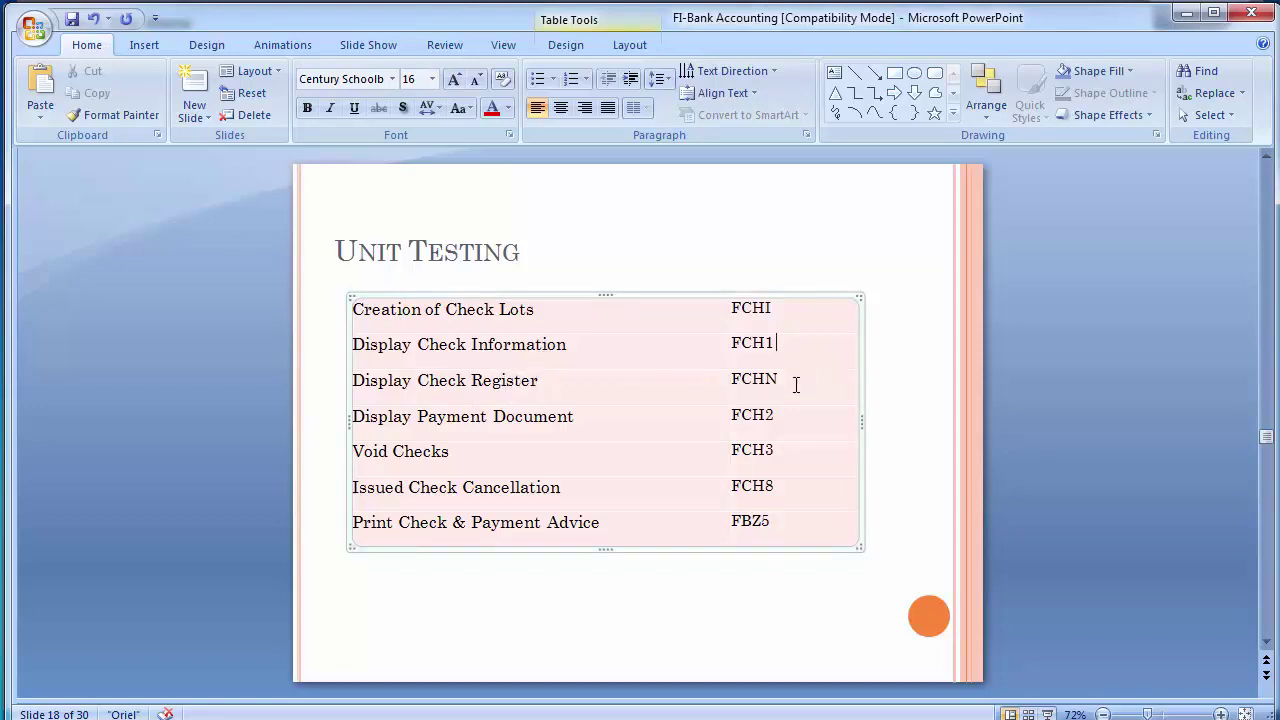
pyautogui.click(151, 394)
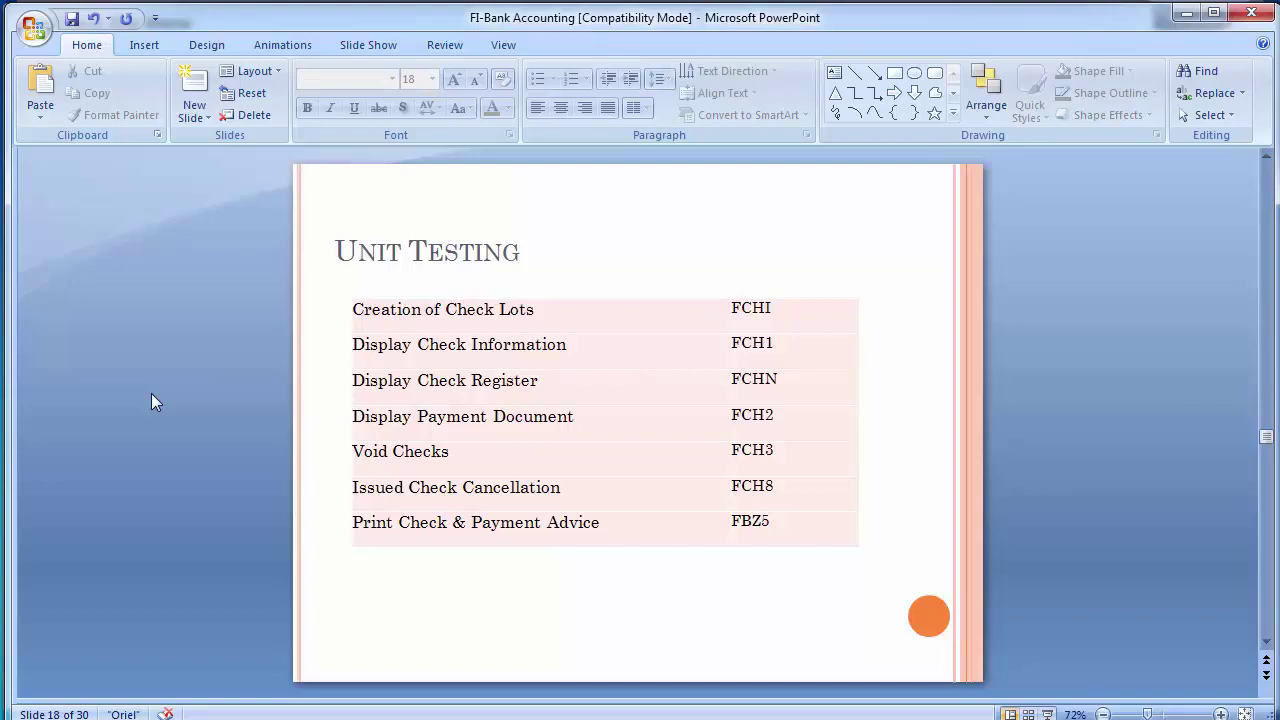
pyautogui.hotkey('alt', 'Tab')
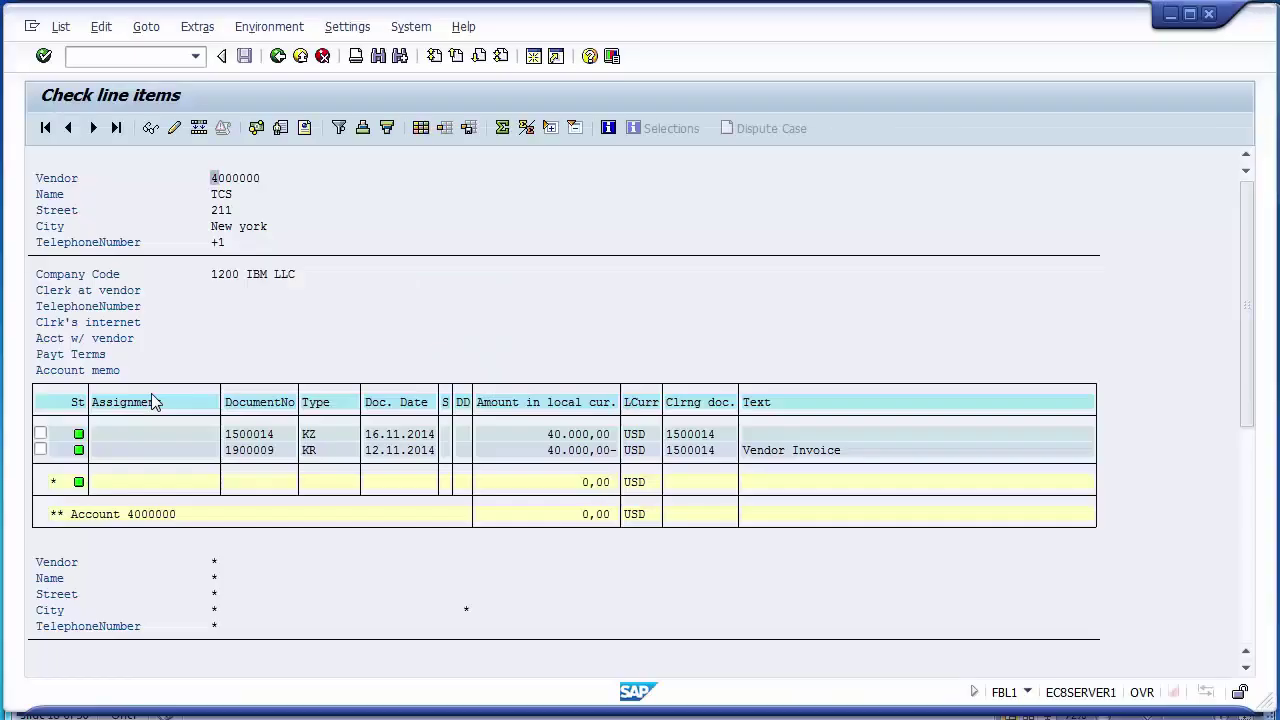
# Step: Open the check register with transaction FCHN, rechecking the code on the PowerPoint slide
pyautogui.click(123, 57)
pyautogui.write('/n')
pyautogui.hotkey('alt', 'Tab')
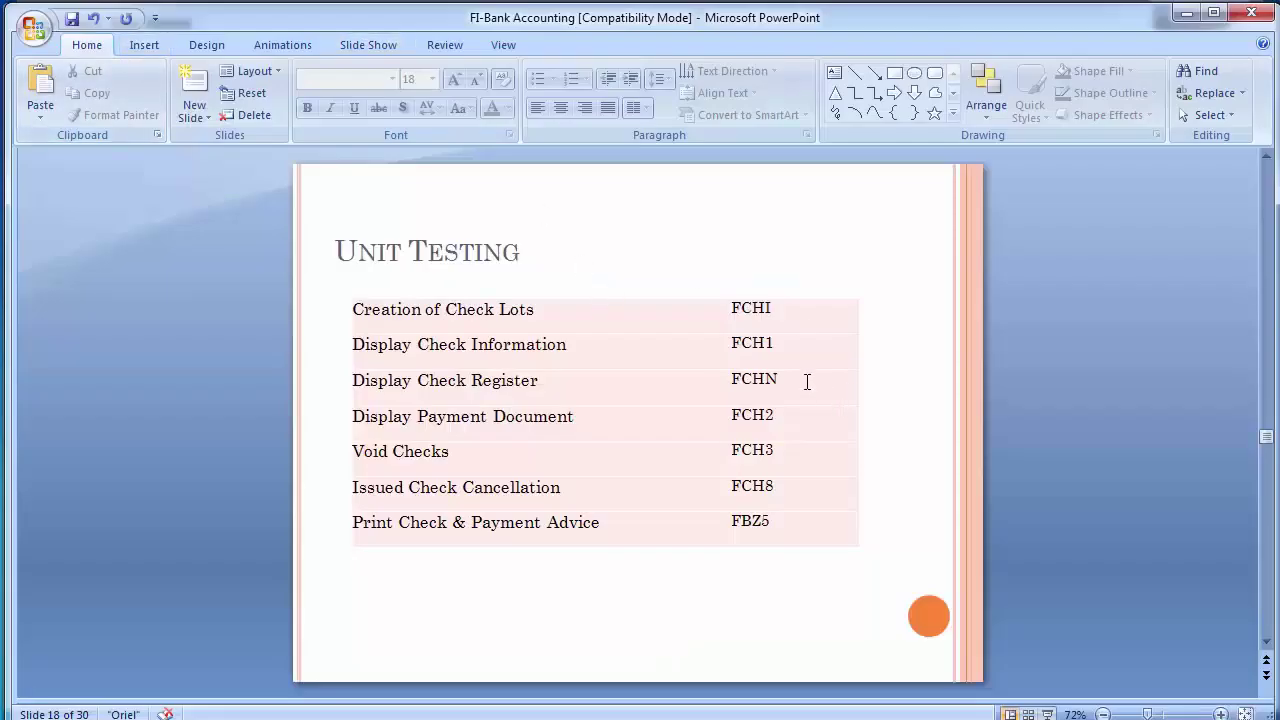
pyautogui.hotkey('alt', 'Tab')
pyautogui.press('End')
pyautogui.write('fchn')
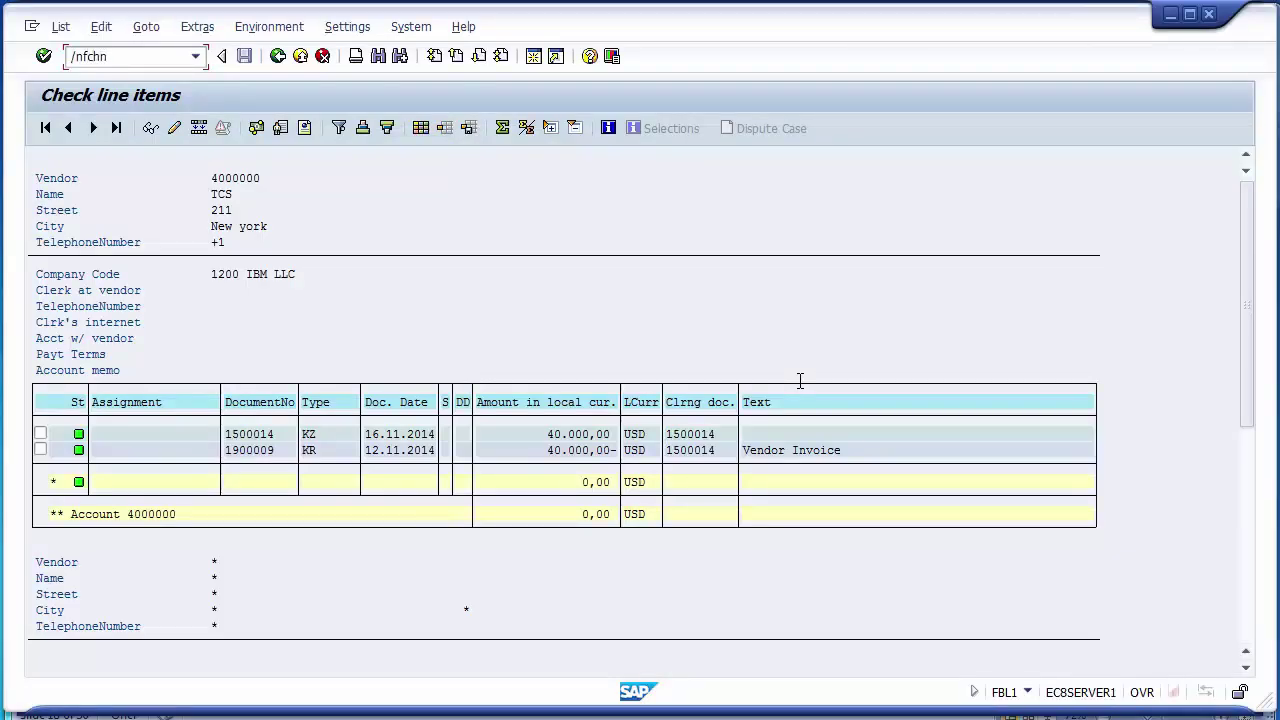
pyautogui.press('Return')
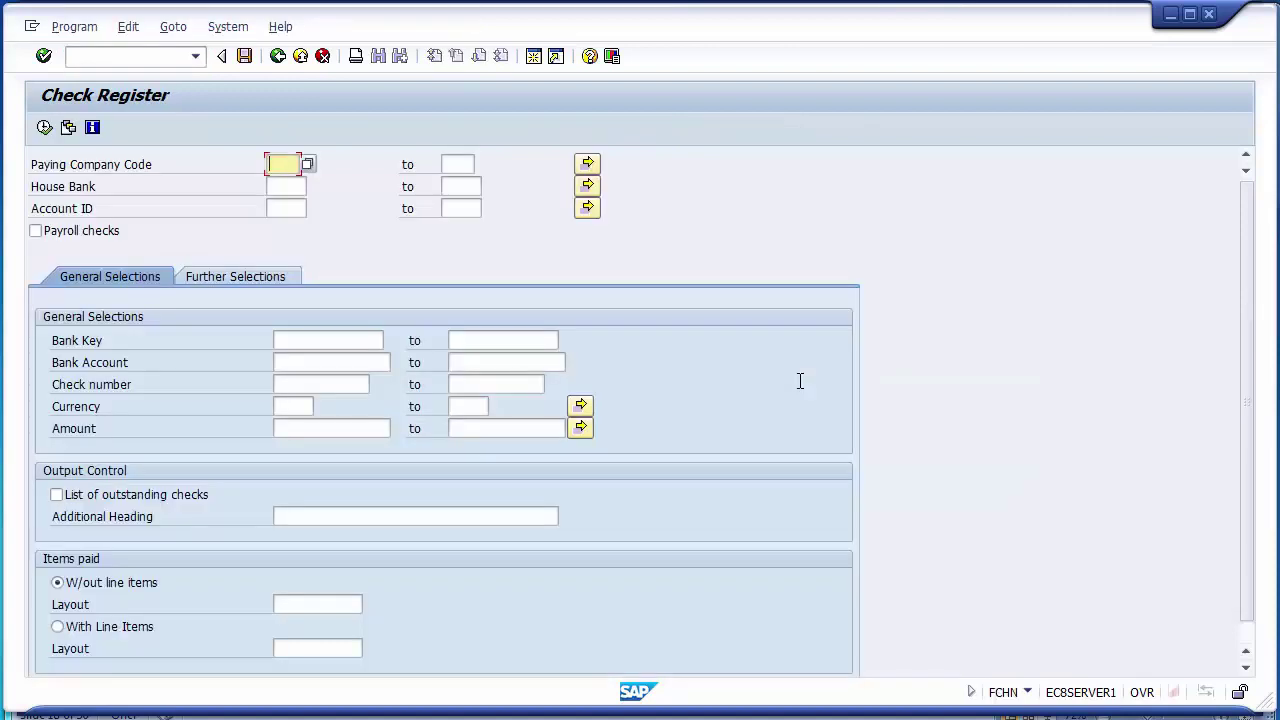
# Step: Set the check register selection to paying company code 1200, house bank CITI and account ID AP
pyautogui.write('1200')
pyautogui.press('Tab')
pyautogui.write('CITI')
pyautogui.press('Tab')
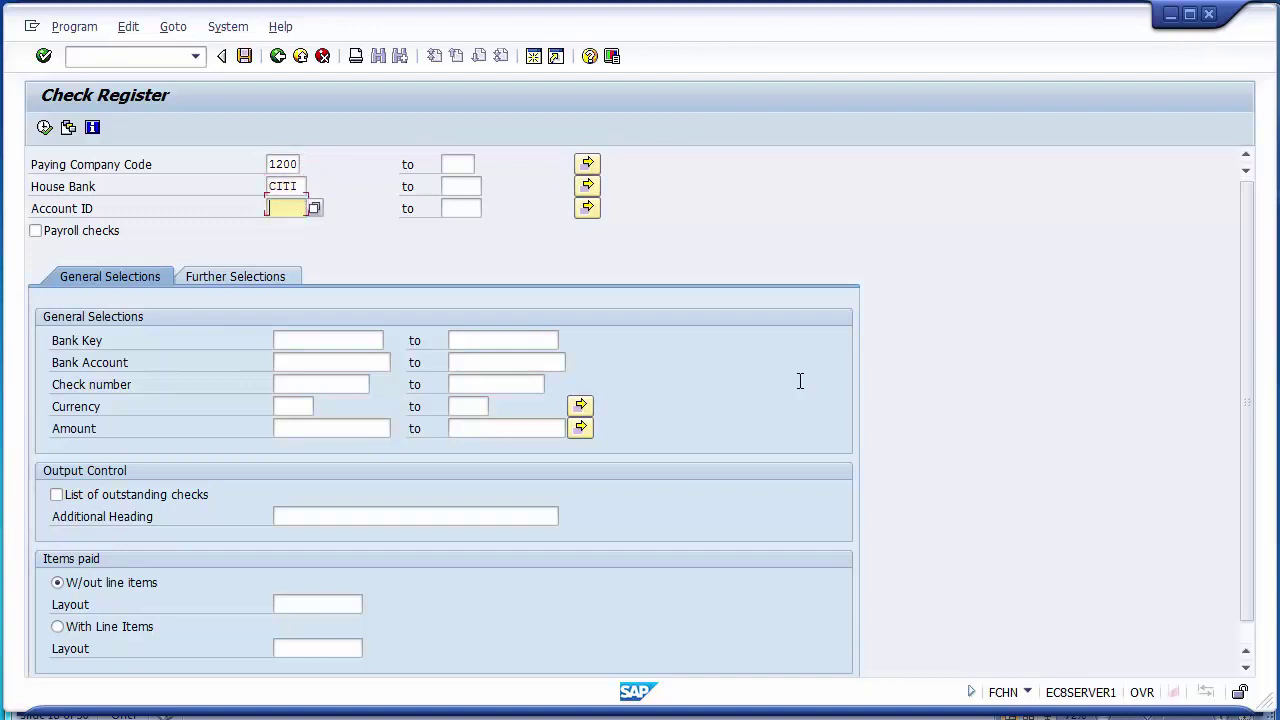
pyautogui.write('AP')
# Step: Examine the check register's further selection criteria, especially the creation date range and date of issue
pyautogui.click(222, 281)
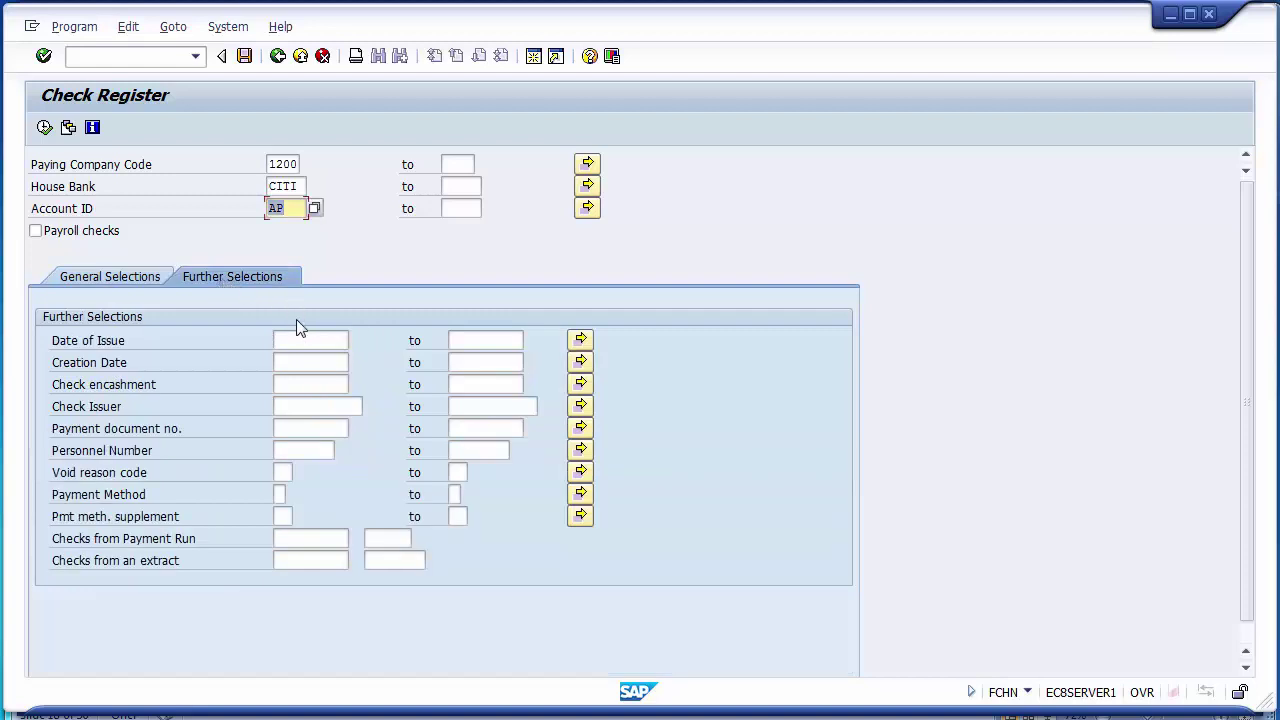
pyautogui.click(286, 366)
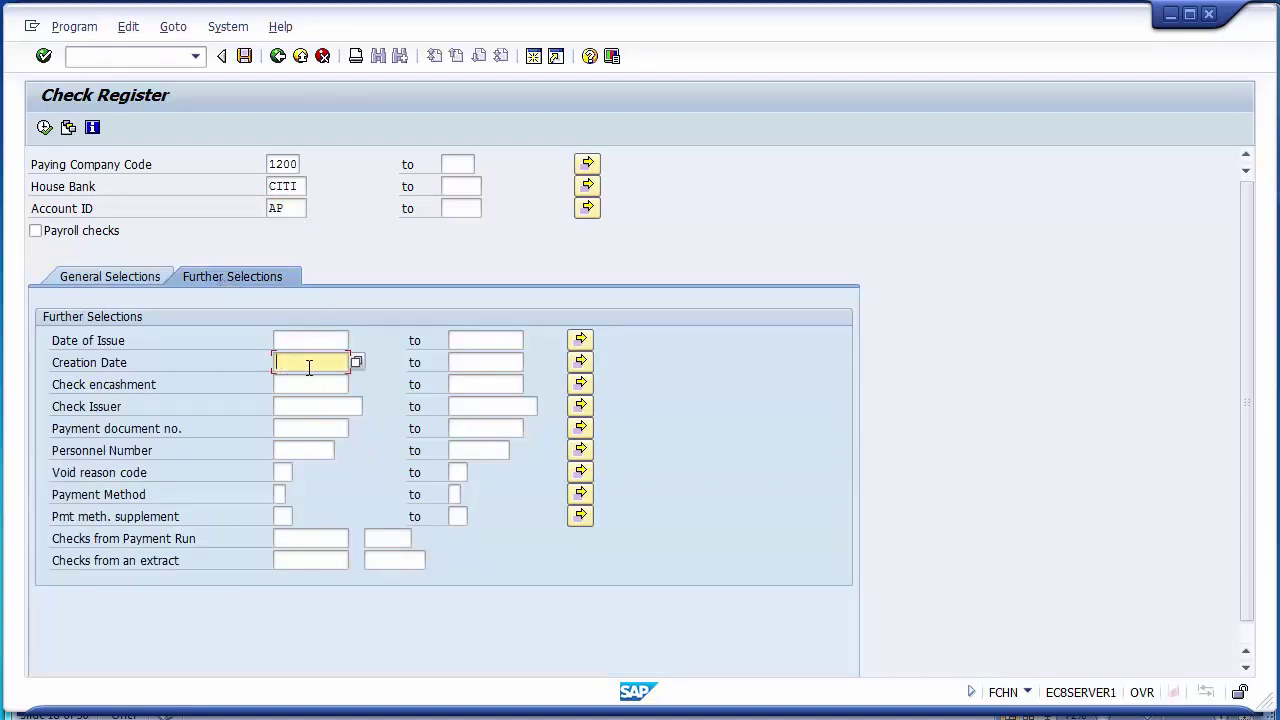
pyautogui.click(480, 364)
pyautogui.click(305, 364)
pyautogui.click(89, 362)
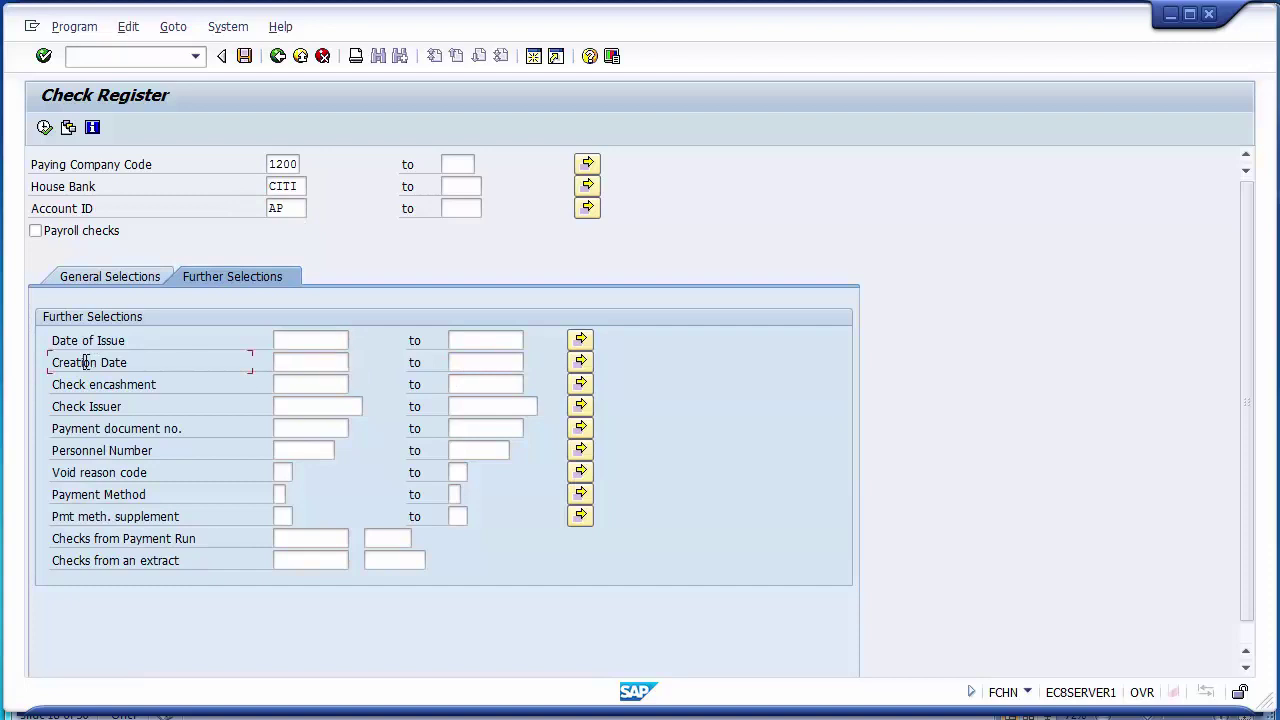
pyautogui.click(291, 363)
pyautogui.click(516, 363)
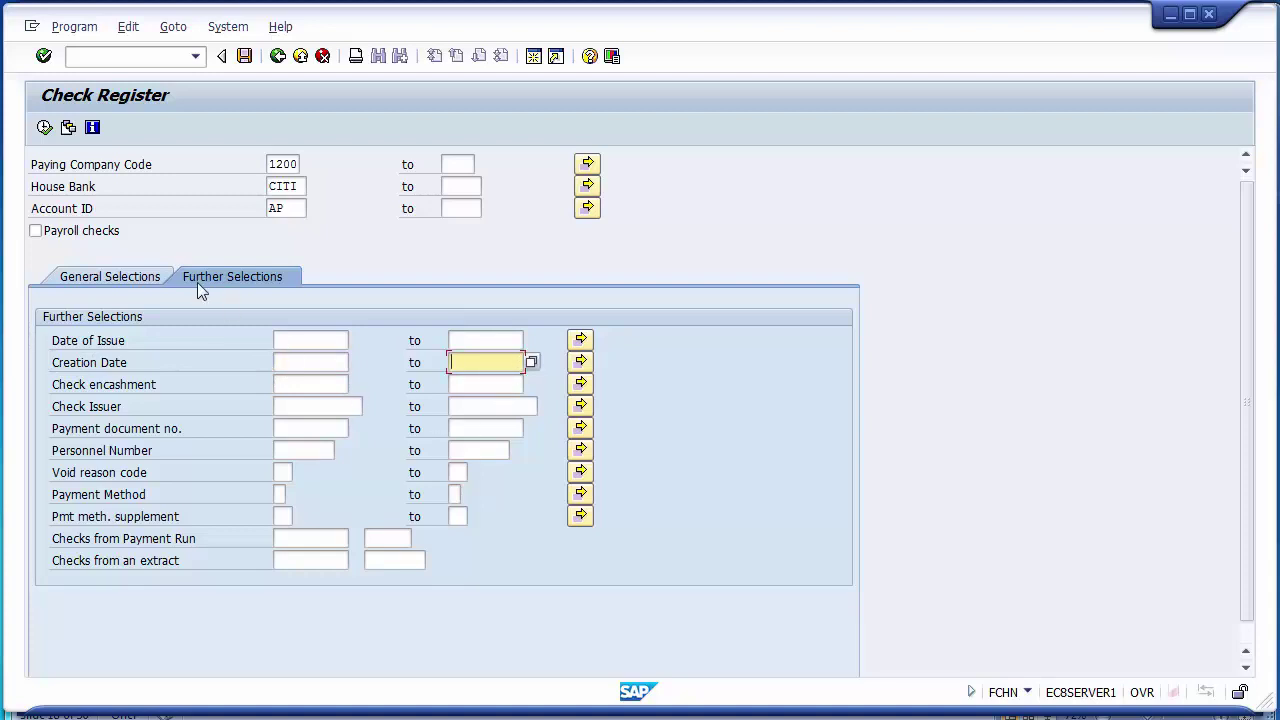
pyautogui.click(110, 340)
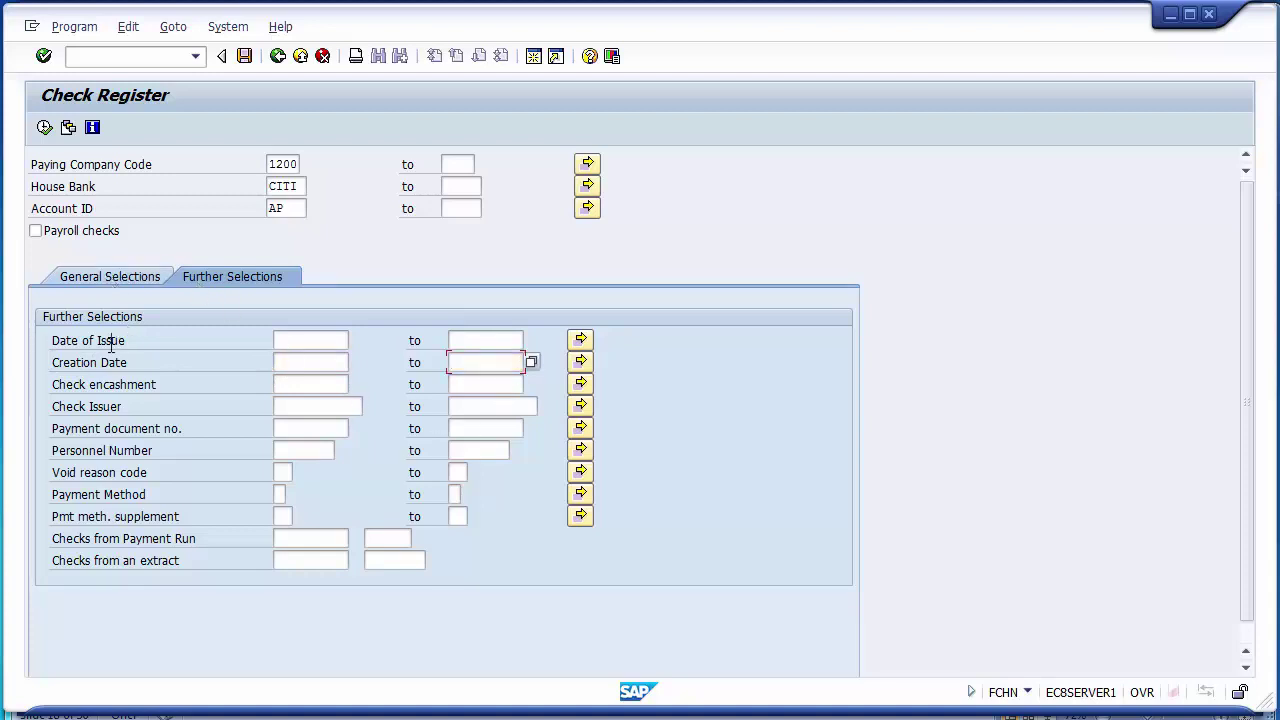
pyautogui.click(278, 342)
# Step: Return to the general selections and examine the check number range, bank key, bank account and amount criteria
pyautogui.click(104, 277)
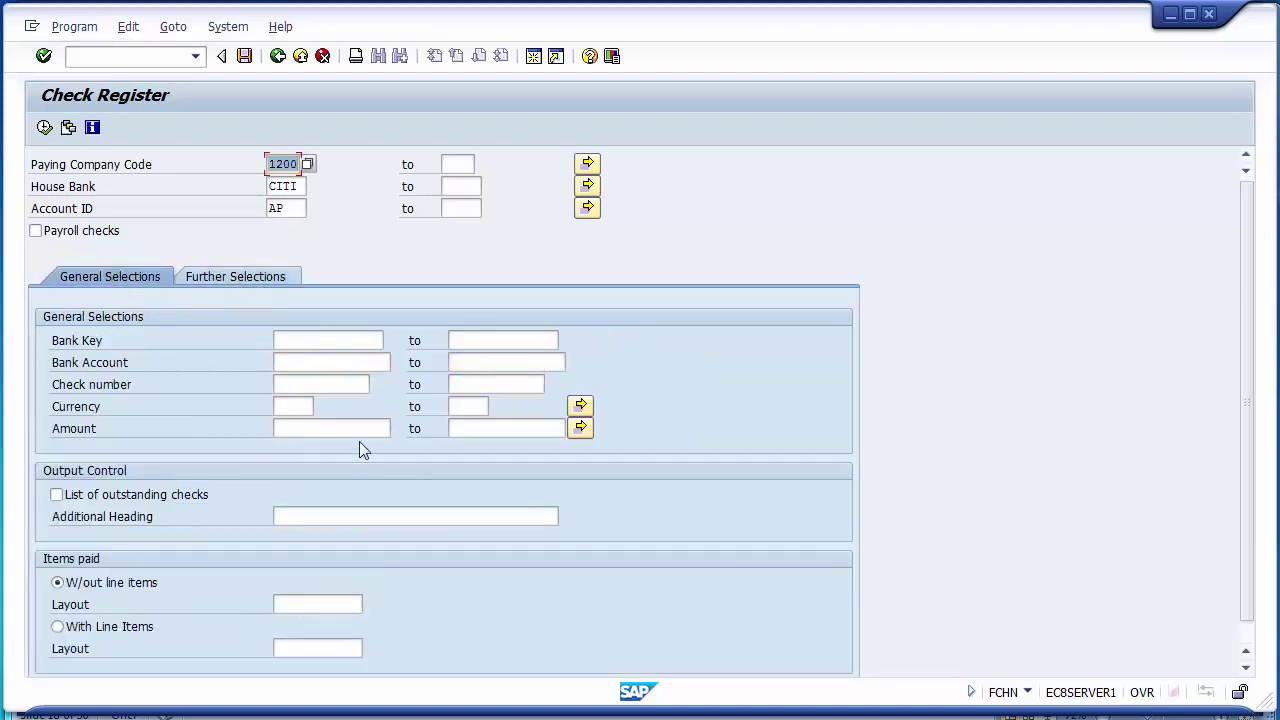
pyautogui.click(285, 386)
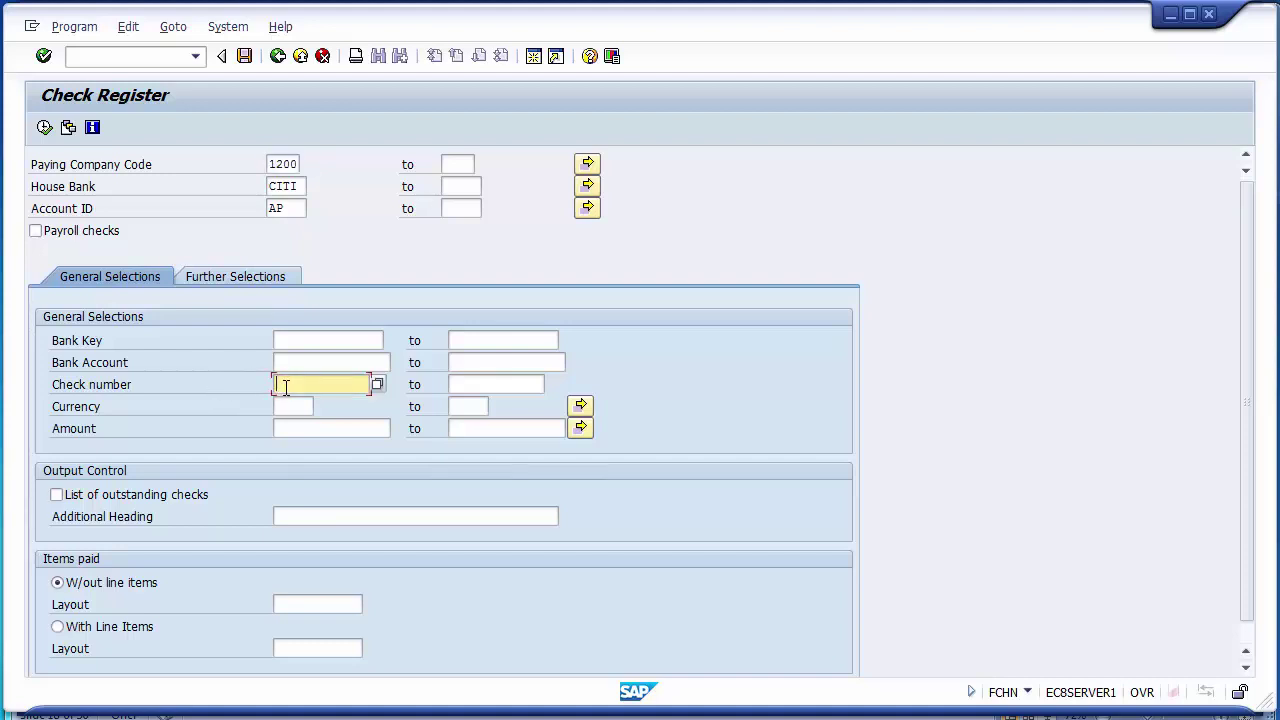
pyautogui.click(497, 388)
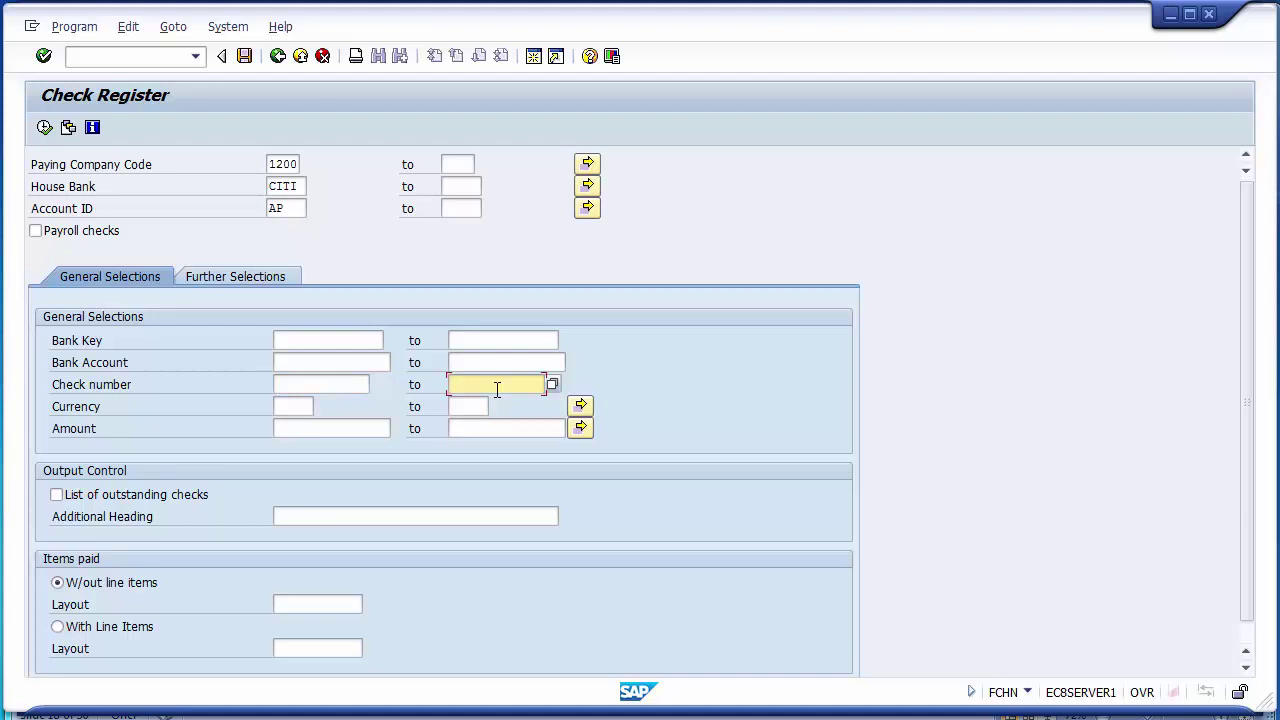
pyautogui.click(329, 339)
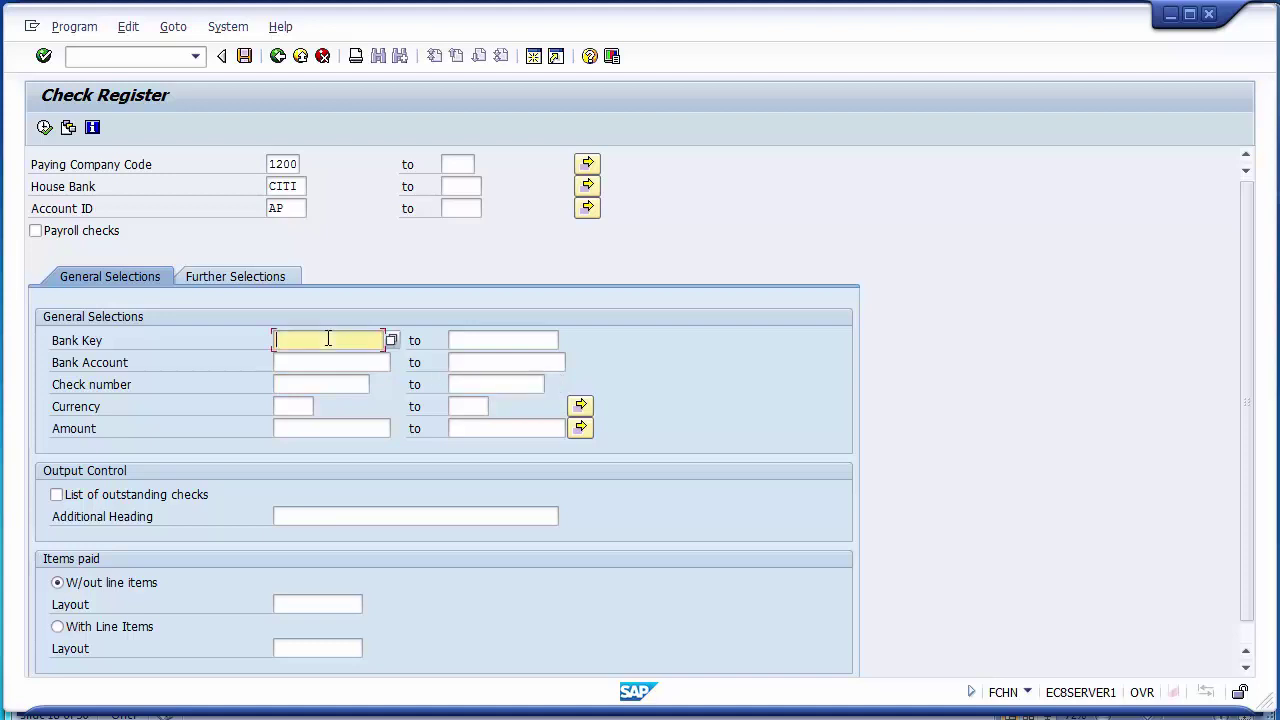
pyautogui.click(315, 361)
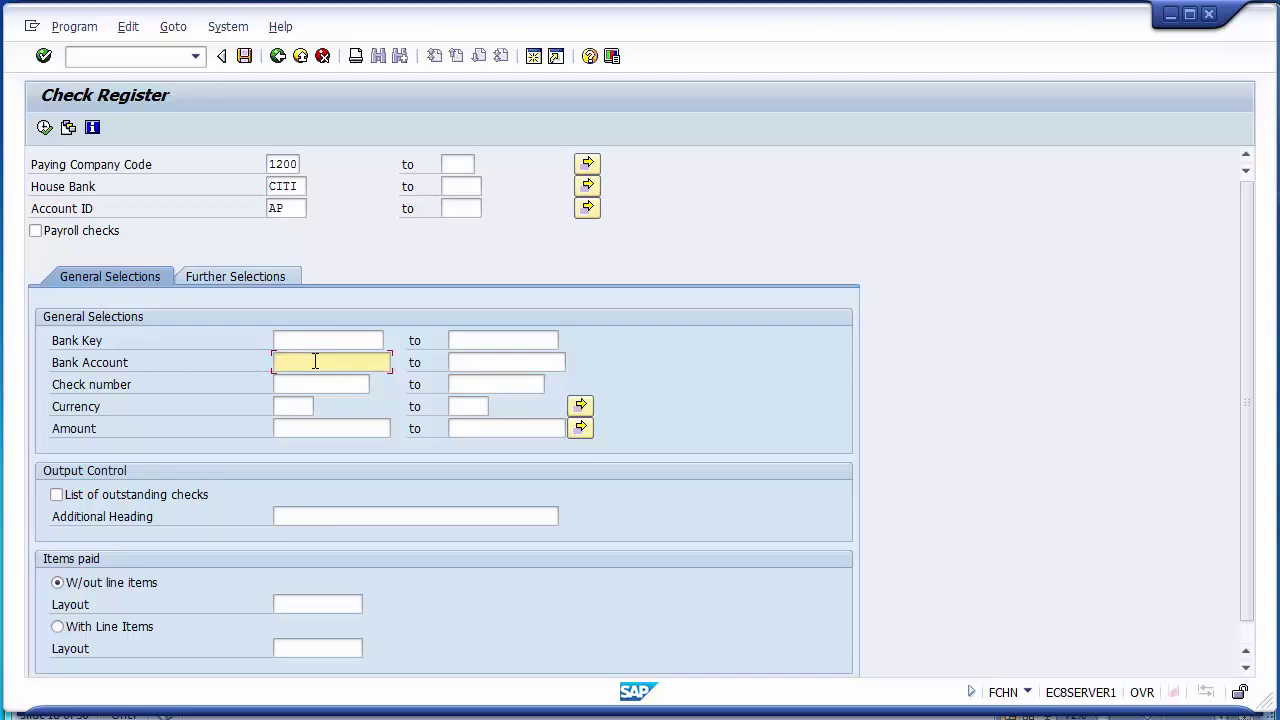
pyautogui.click(298, 426)
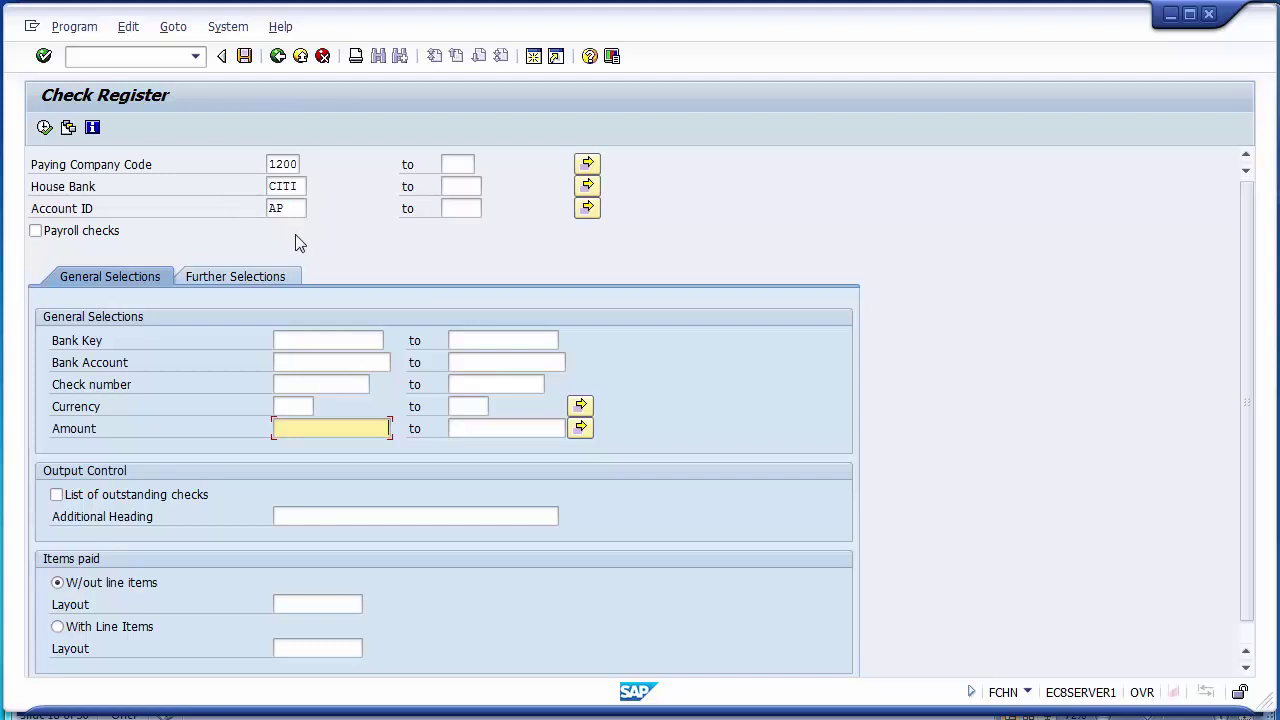
# Step: Run the check register with the entered company code, house bank and account ID, leaving payroll checks out
pyautogui.click(93, 245)
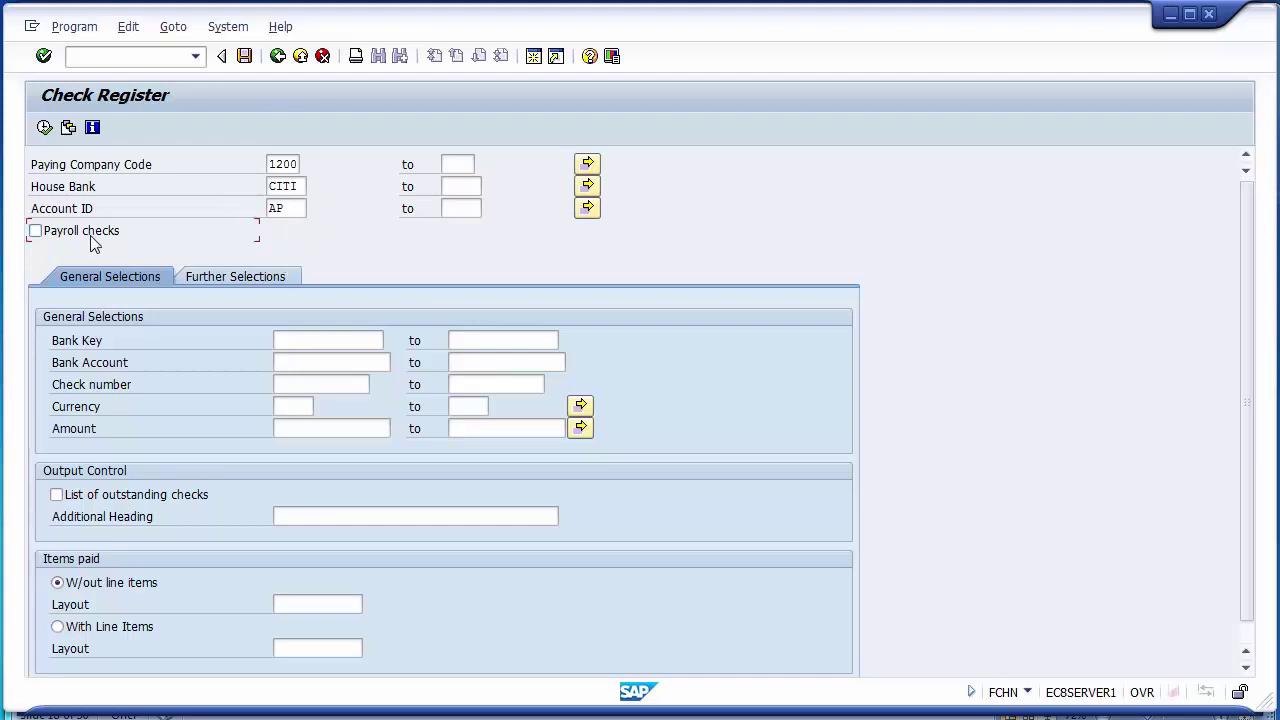
pyautogui.click(91, 240)
pyautogui.click(208, 185)
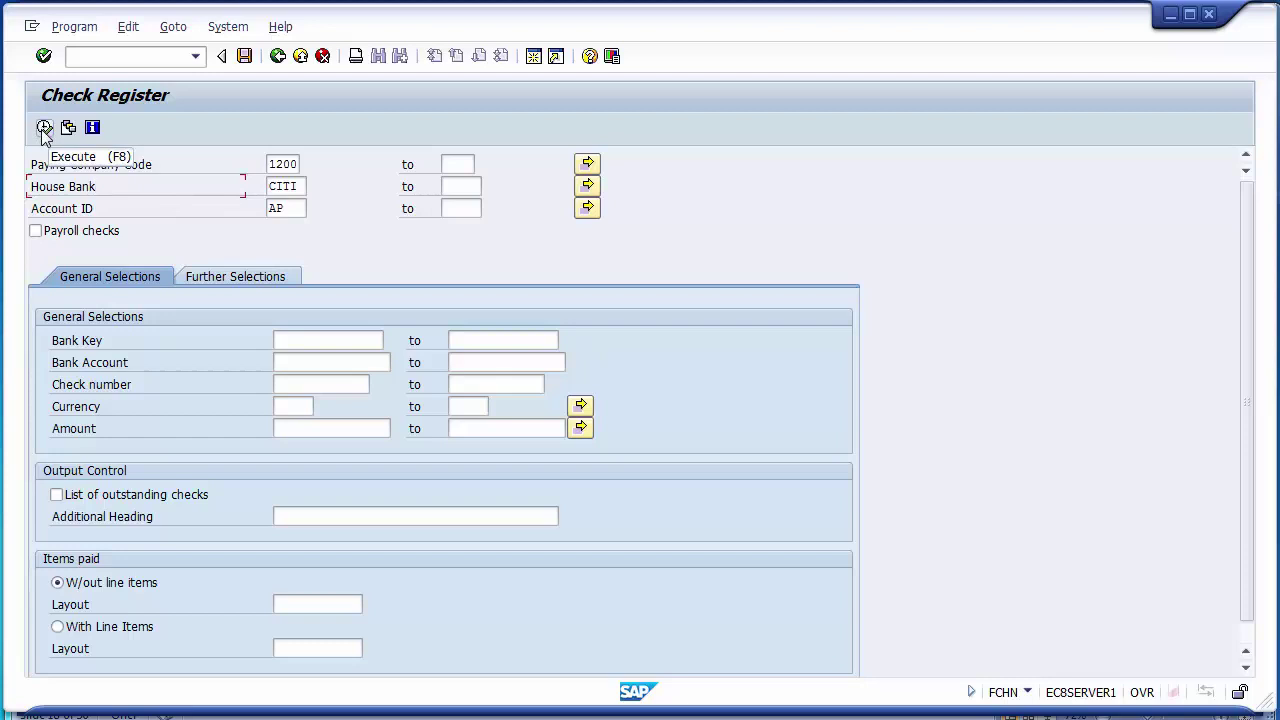
pyautogui.click(43, 131)
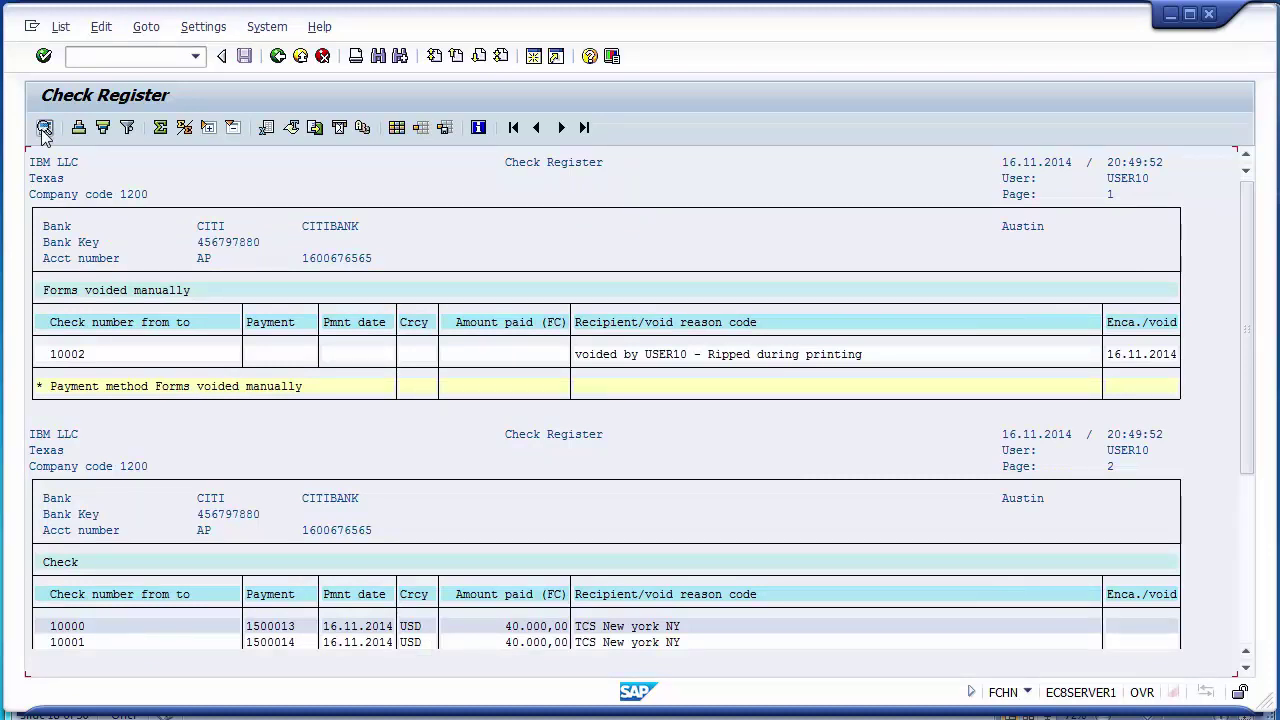
pyautogui.click(44, 128)
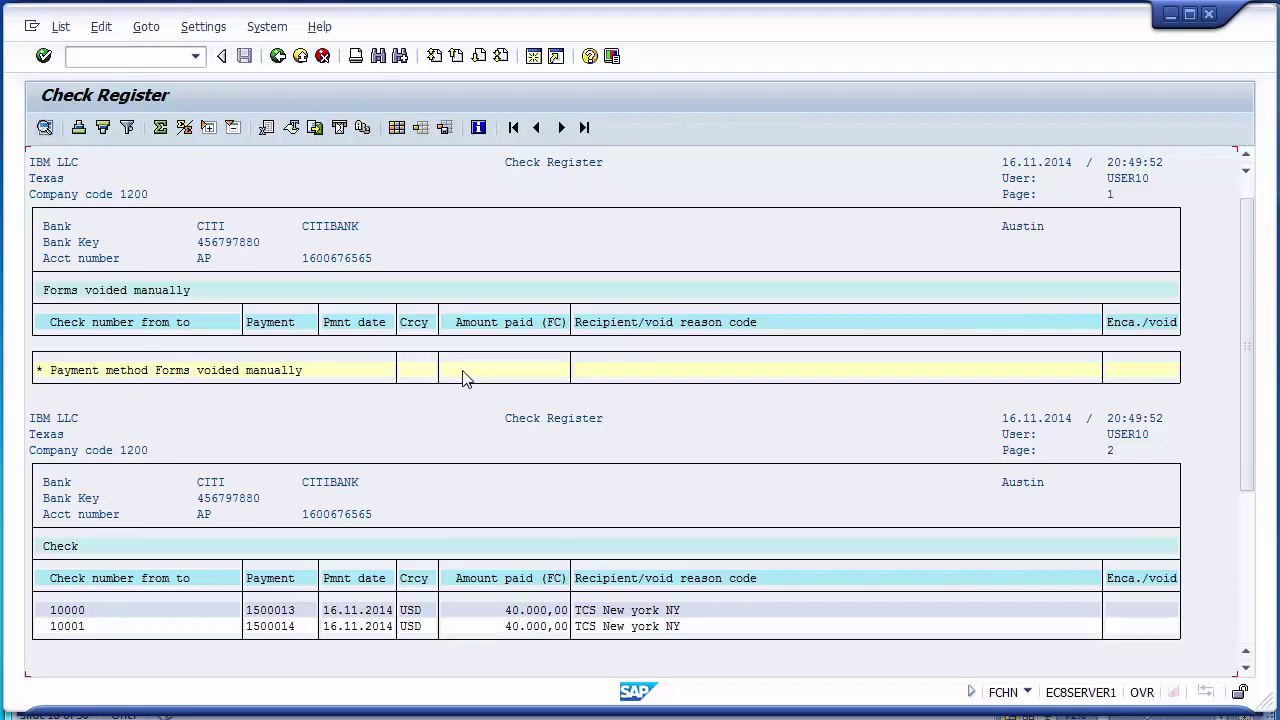
# Step: Examine the manually voided forms and the issued checks' numbers, payment documents, payment dates and amounts in the check register
pyautogui.click(1250, 330)
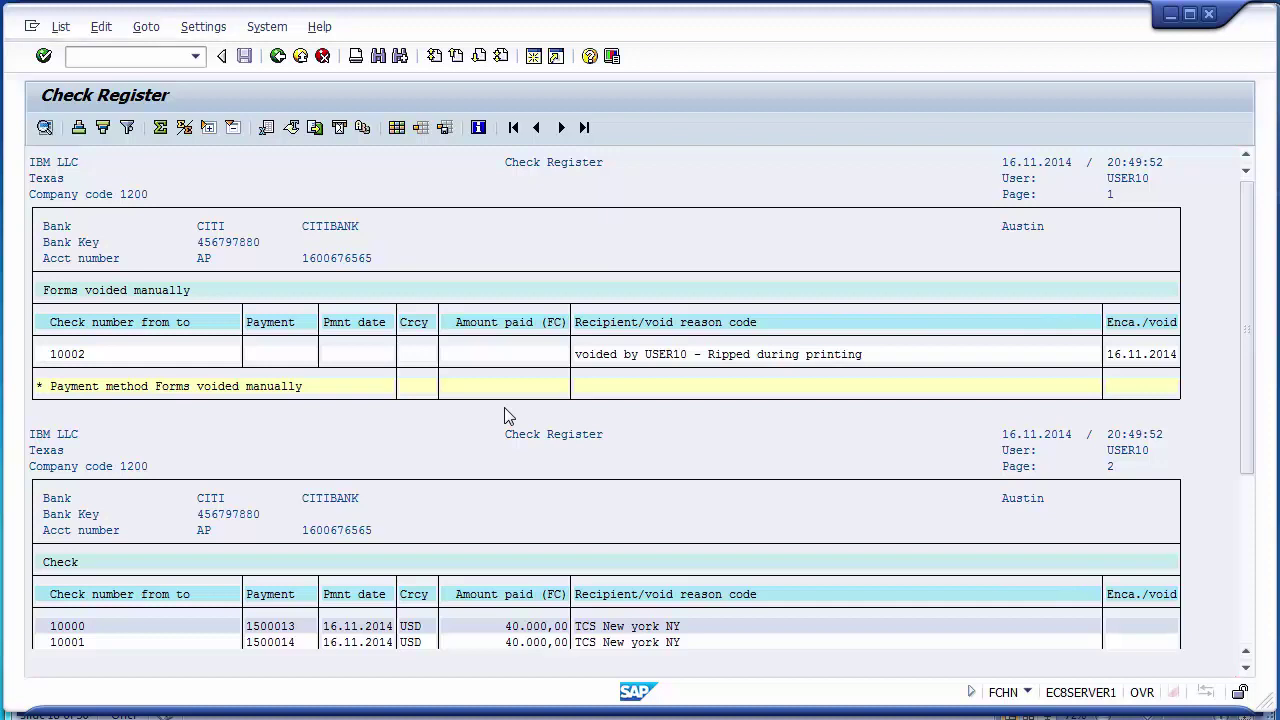
pyautogui.scroll(-3, 505, 415)
pyautogui.scroll(-2, 505, 415)
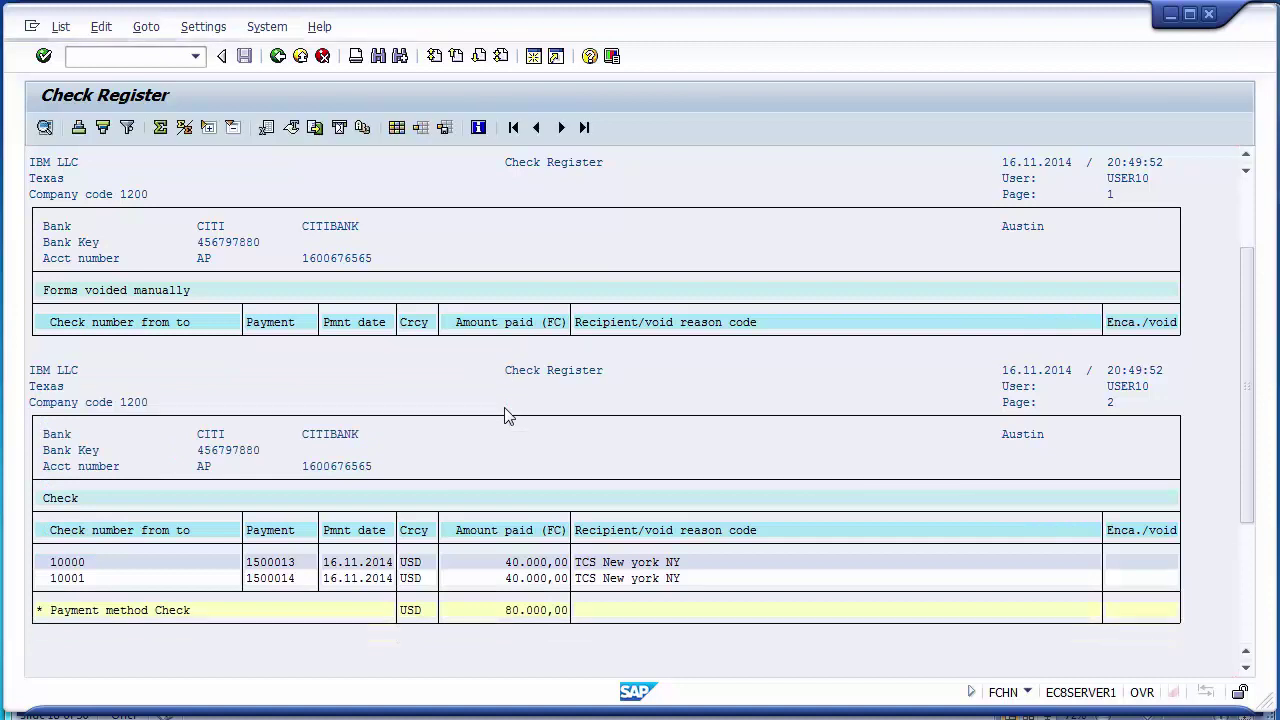
pyautogui.click(75, 563)
pyautogui.click(70, 546)
pyautogui.click(282, 546)
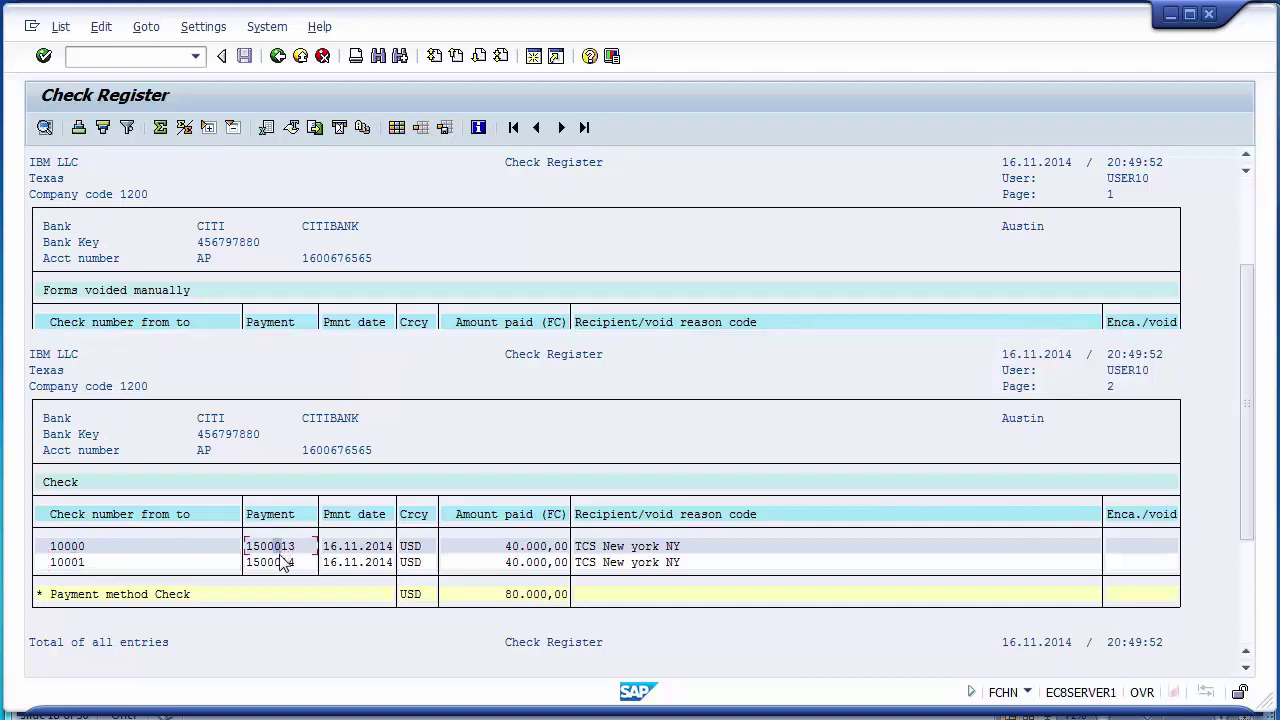
pyautogui.click(280, 564)
pyautogui.click(355, 548)
pyautogui.click(358, 565)
pyautogui.click(528, 562)
pyautogui.click(444, 448)
# Step: Examine the register's grand total and the payment method Check subtotal, and return to the selection screen
pyautogui.scroll(-10, 447, 452)
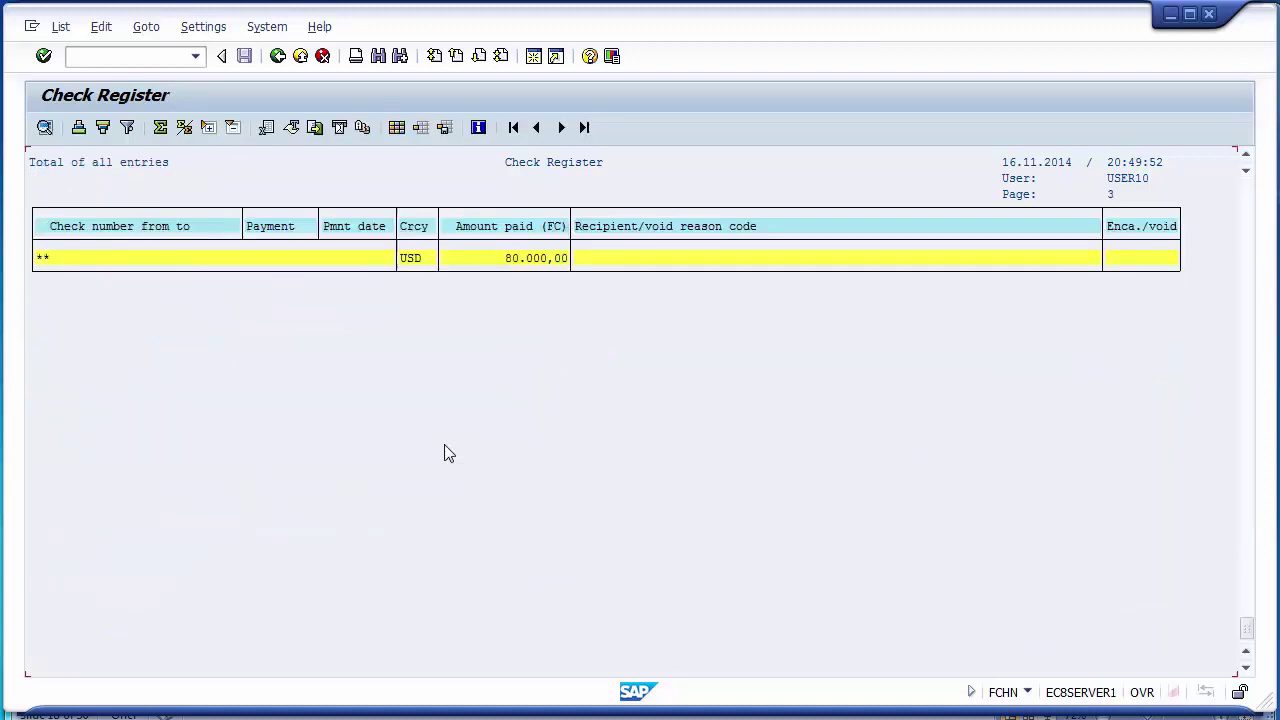
pyautogui.scroll(10, 447, 454)
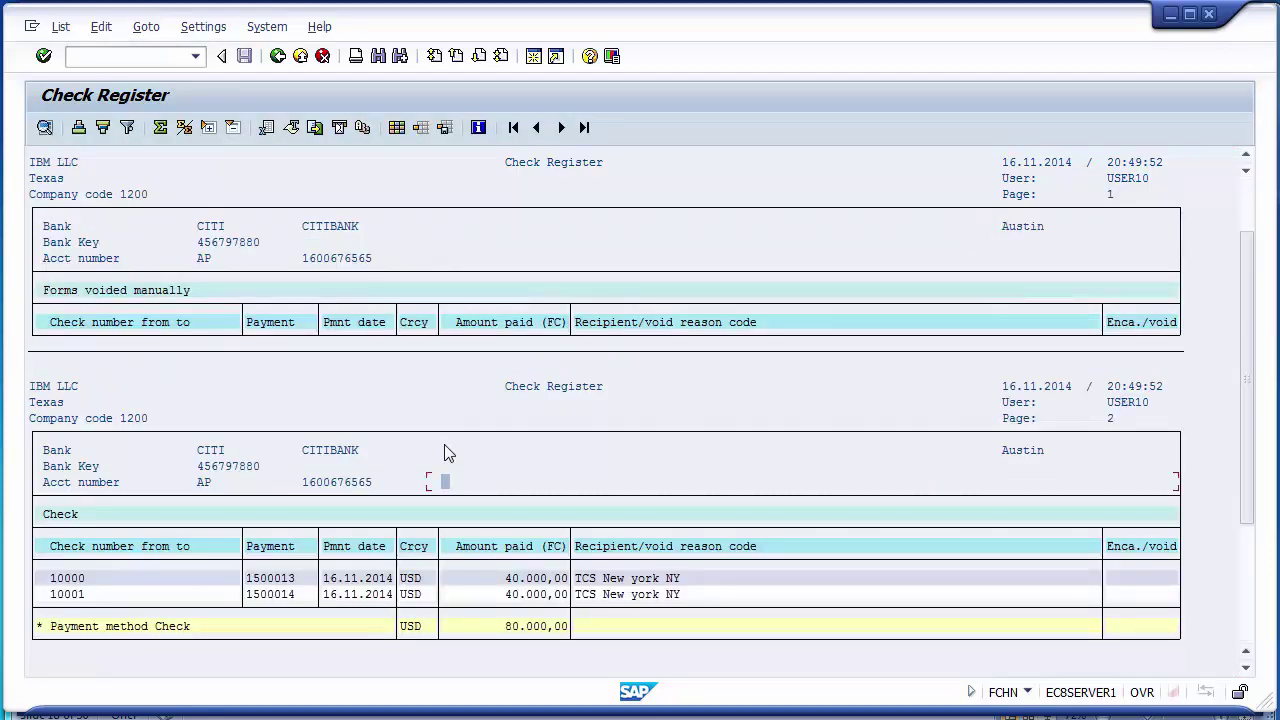
pyautogui.press('Down')
pyautogui.press('Down')
pyautogui.press('Down')
pyautogui.press('Down')
pyautogui.press('Down')
pyautogui.press('Down')
pyautogui.press('Down')
pyautogui.press('Down')
pyautogui.press('Down')
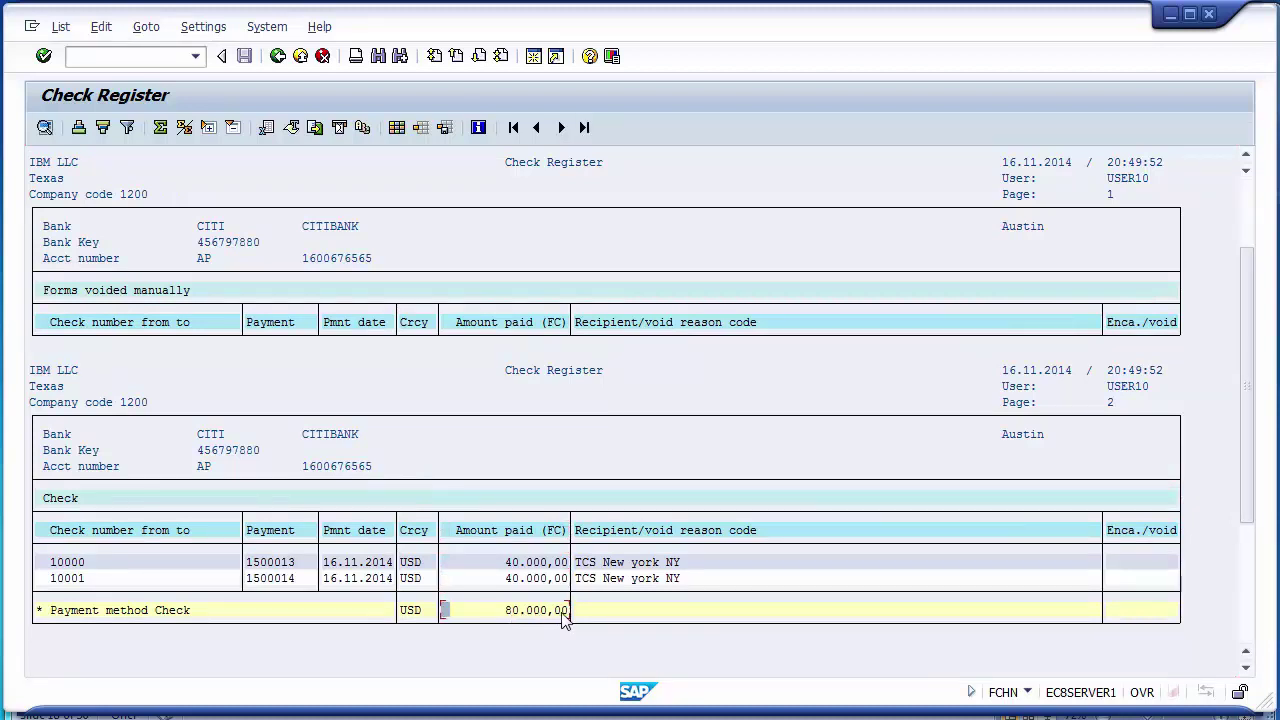
pyautogui.click(162, 618)
pyautogui.click(299, 56)
# Step: Switch to the PowerPoint slide, look up the transaction code for displaying a payment document, and return to SAP
pyautogui.moveTo(381, 714)
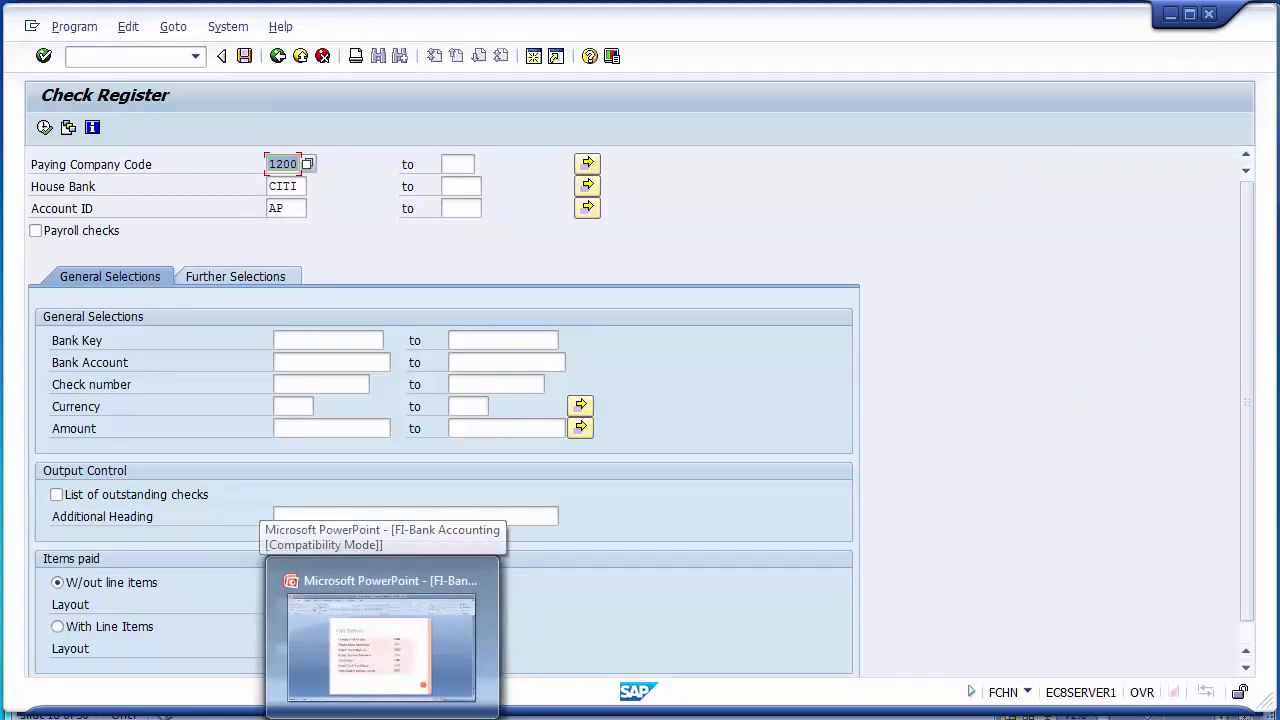
pyautogui.click(381, 645)
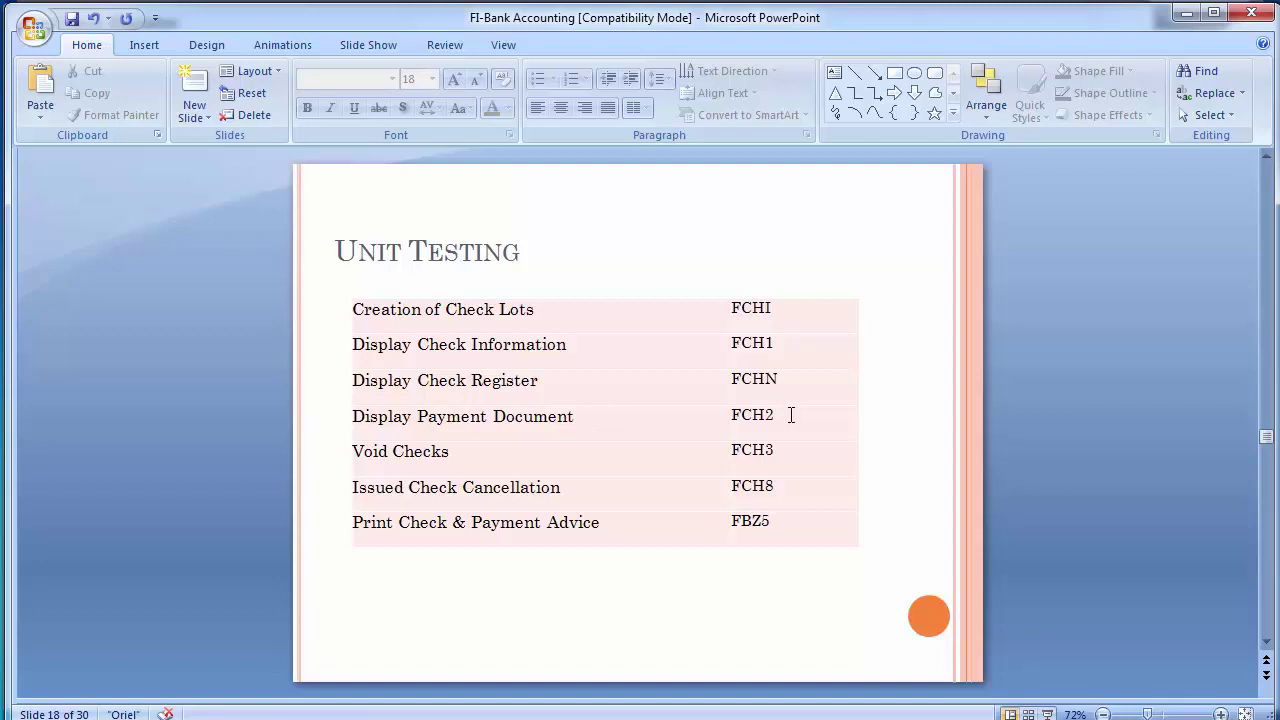
pyautogui.click(792, 415)
pyautogui.click(218, 395)
pyautogui.click(435, 643)
# Step: Open the payment document checks screen with transaction code /nfch2
pyautogui.click(98, 57)
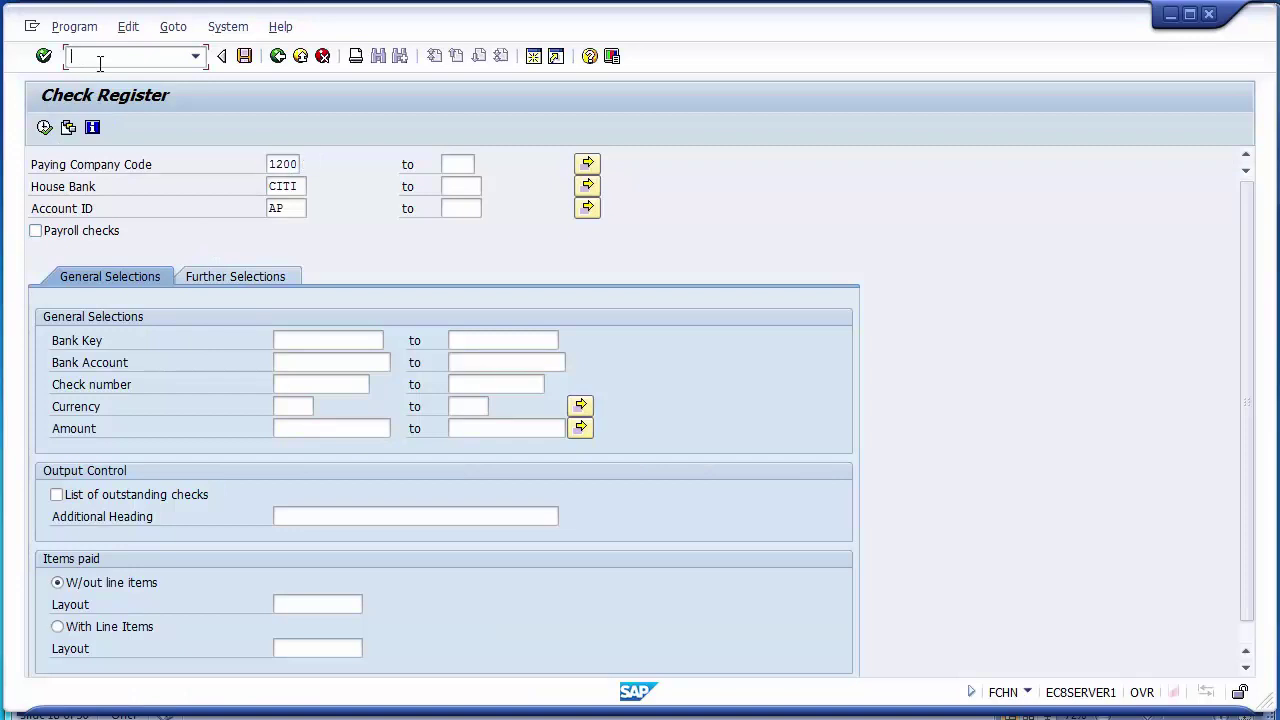
pyautogui.write('/nfch')
pyautogui.hotkey('alt', 'Tab')
pyautogui.hotkey('alt', 'Tab')
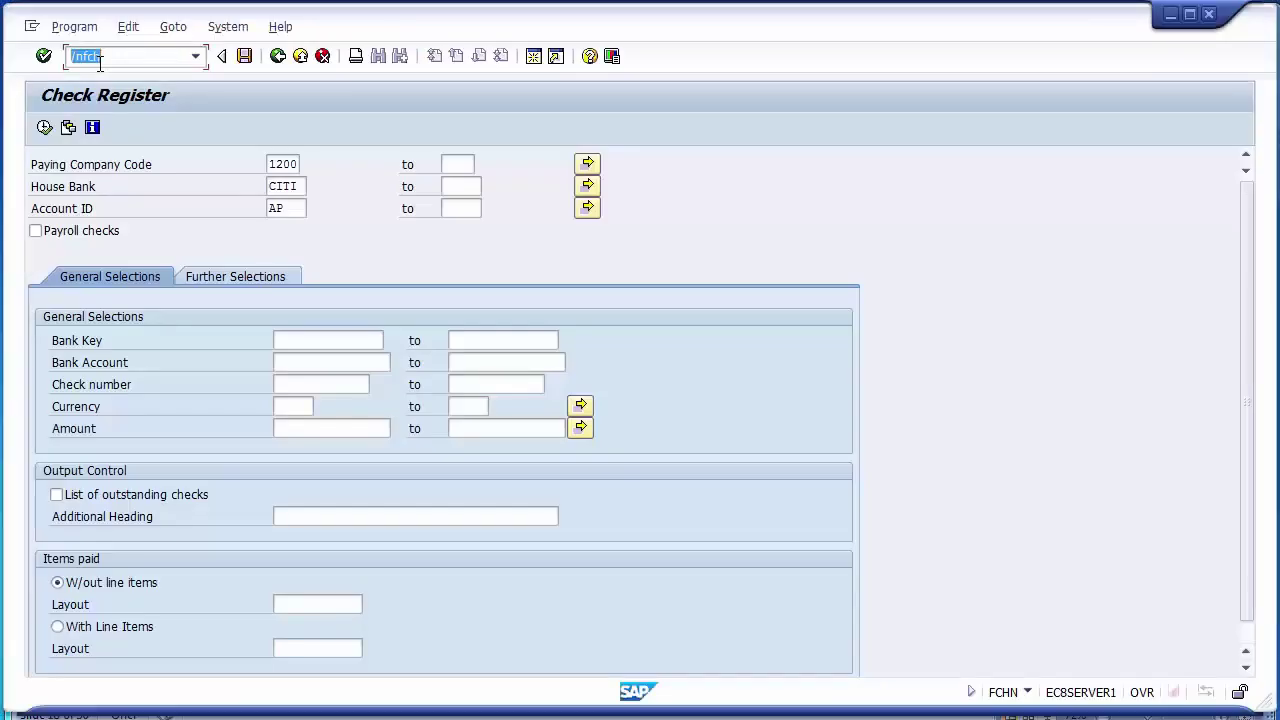
pyautogui.write('2')
pyautogui.press('Return')
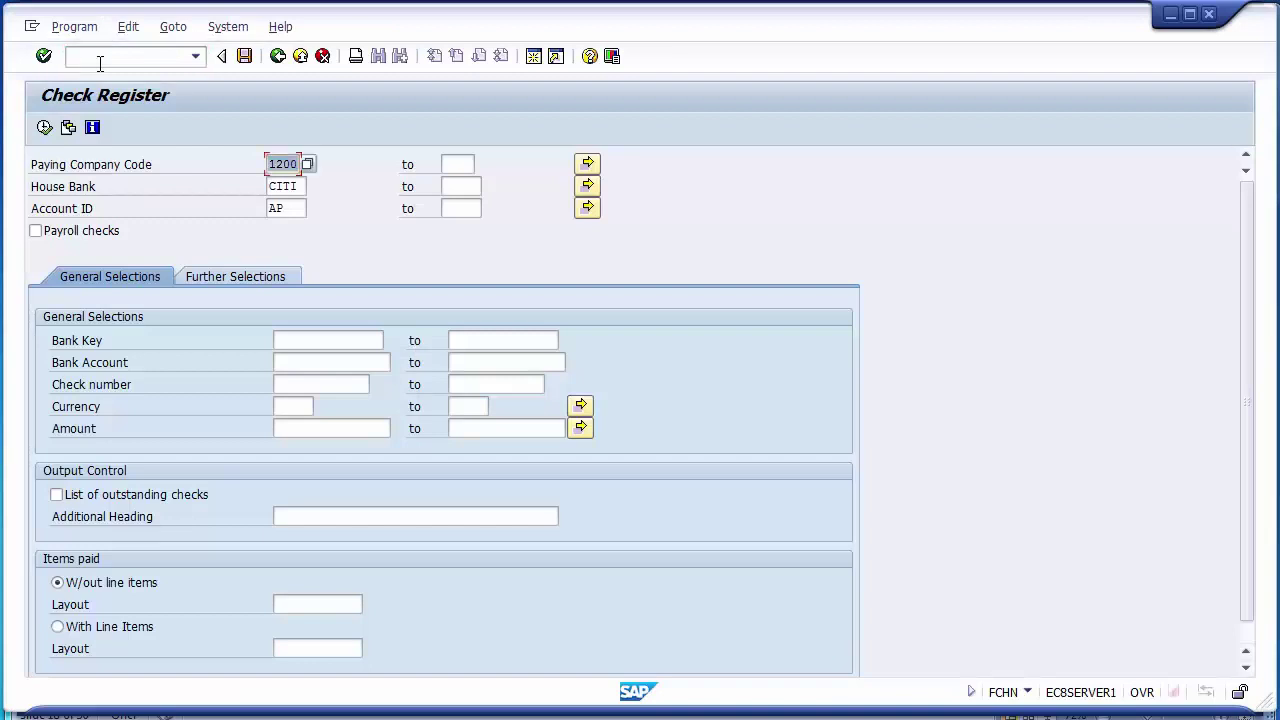
pyautogui.click(100, 63)
pyautogui.write('/nfch2')
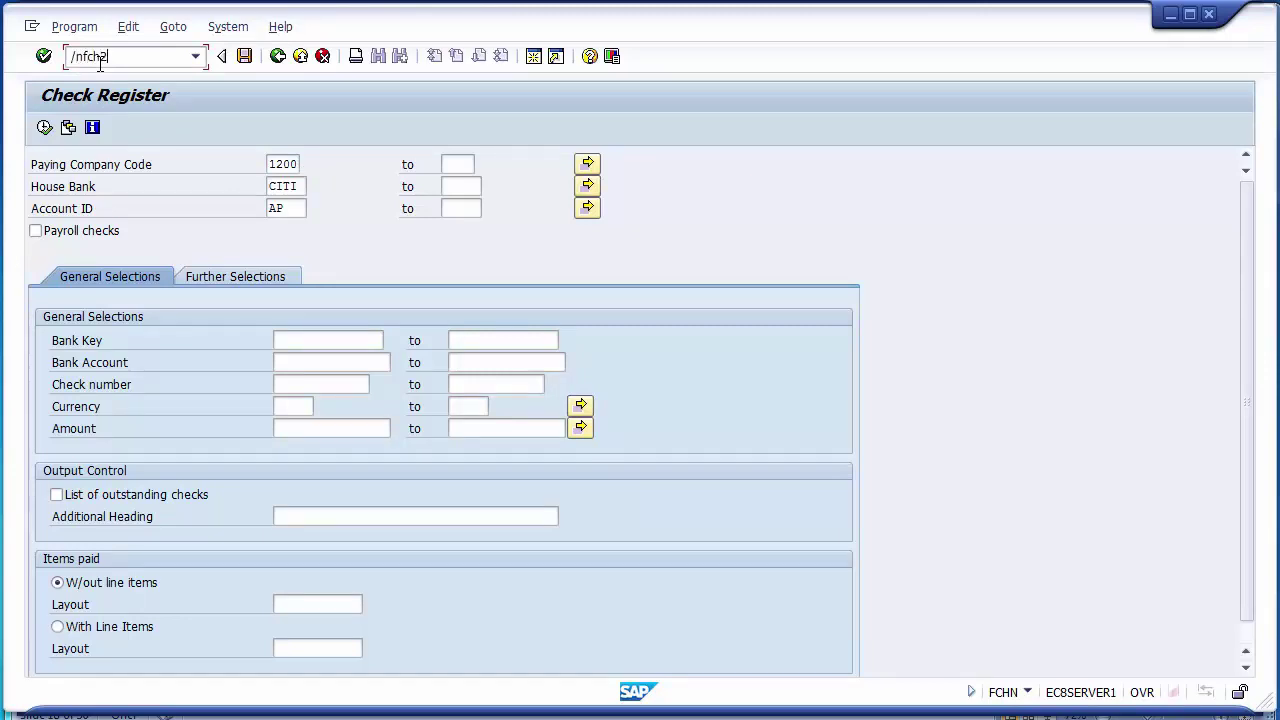
pyautogui.press('Return')
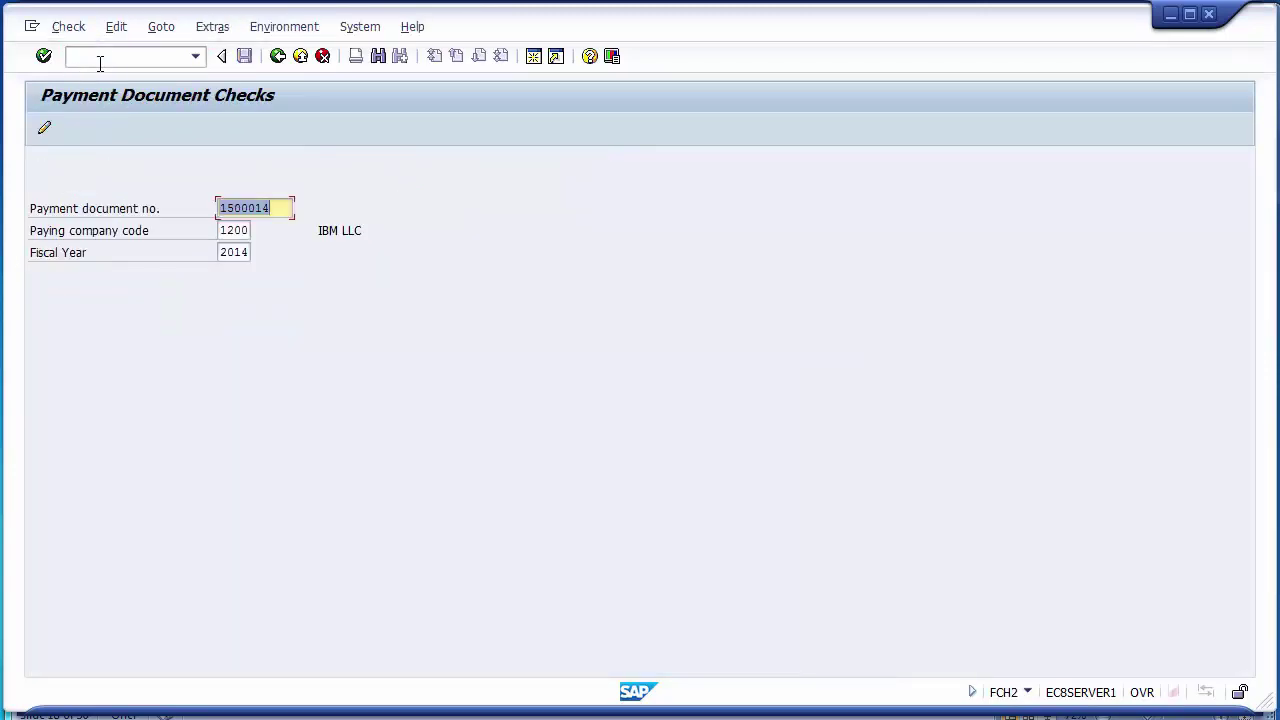
# Step: Display the check information for payment document 1500014 in paying company code 1200 and fiscal year 2014
pyautogui.click(290, 207)
pyautogui.click(246, 231)
pyautogui.click(249, 253)
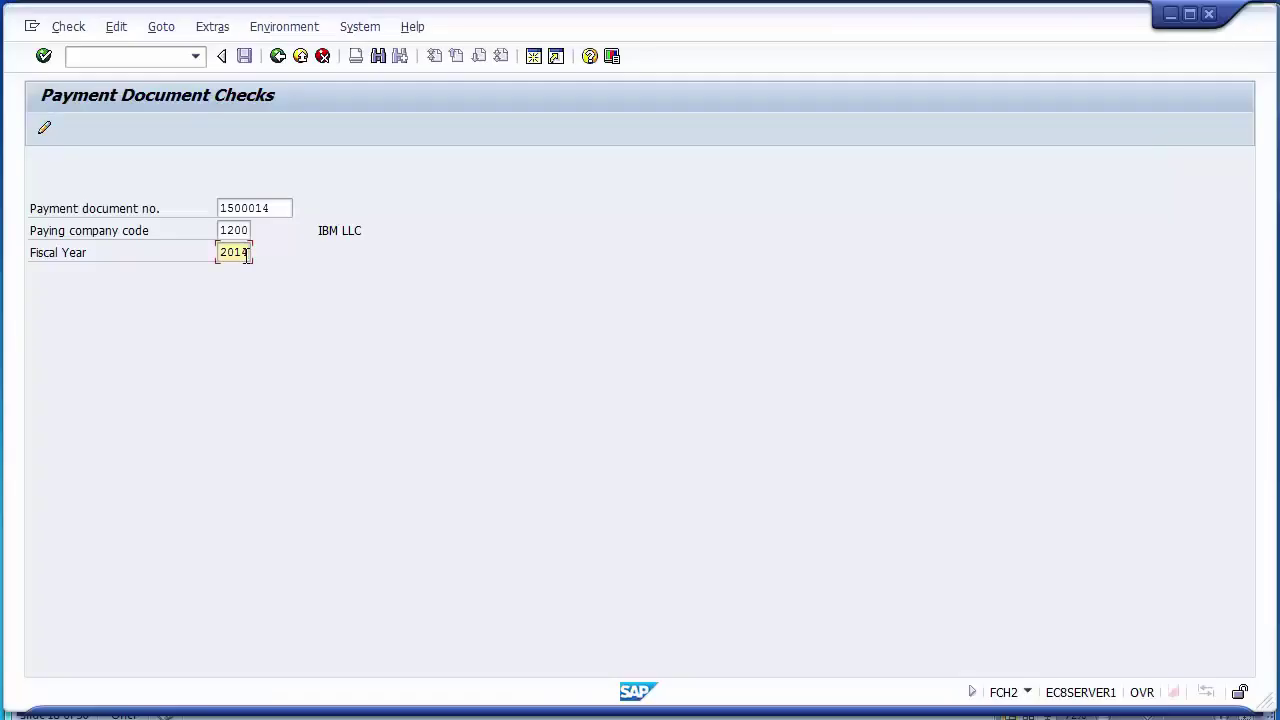
pyautogui.click(268, 212)
pyautogui.click(248, 232)
pyautogui.click(247, 253)
pyautogui.press('Return')
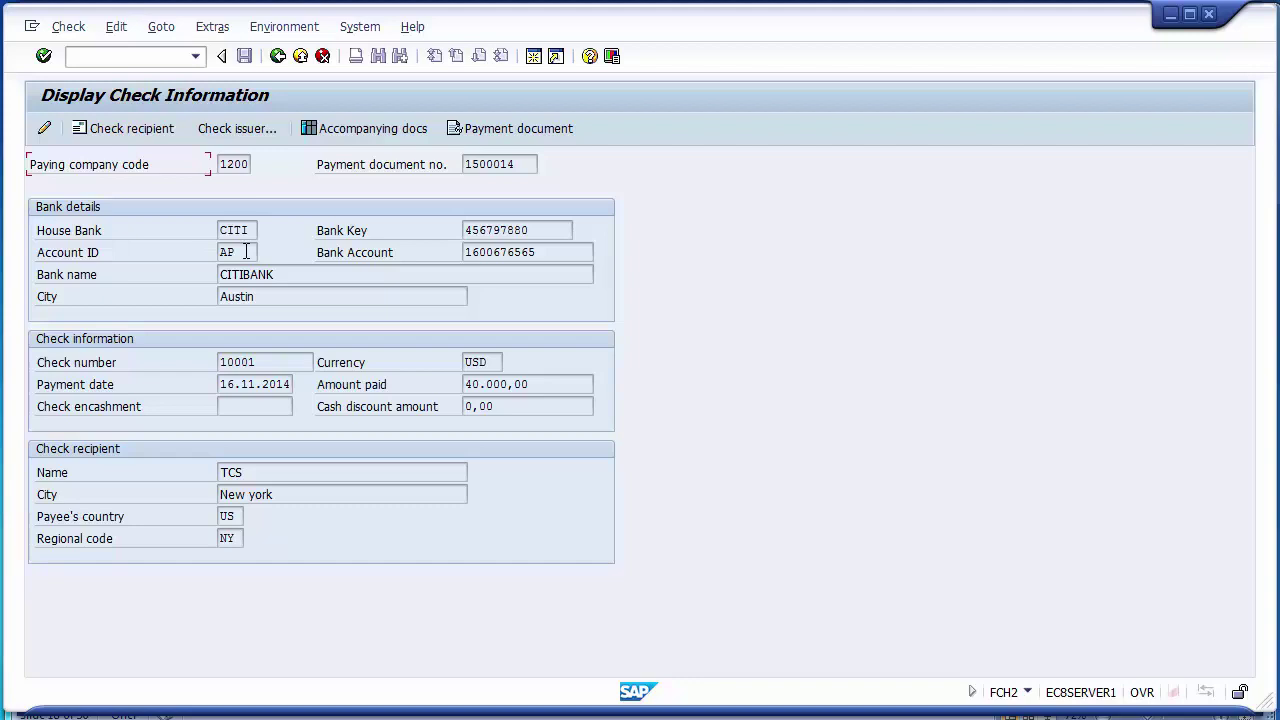
# Step: Examine the payment document number, bank details, check number, payment date, amount paid and recipient name in the check information
pyautogui.click(523, 167)
pyautogui.moveTo(510, 167); pyautogui.dragTo(462, 170)
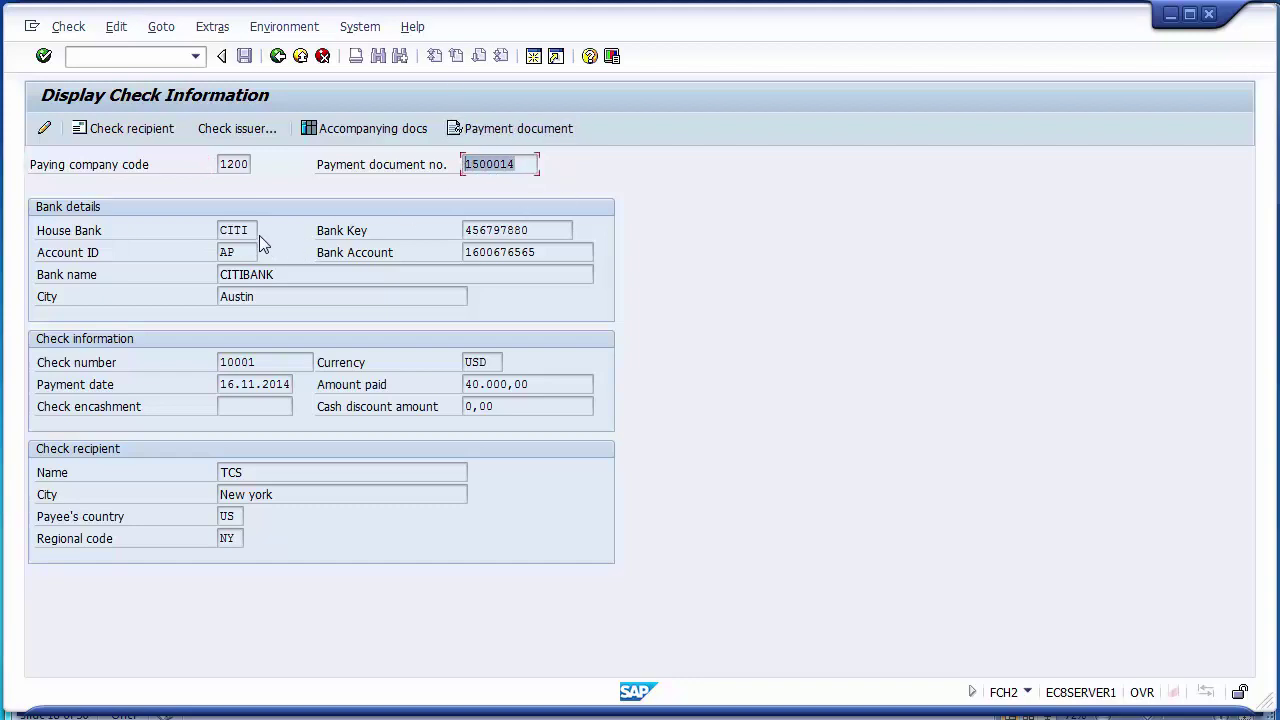
pyautogui.moveTo(258, 231); pyautogui.dragTo(212, 231)
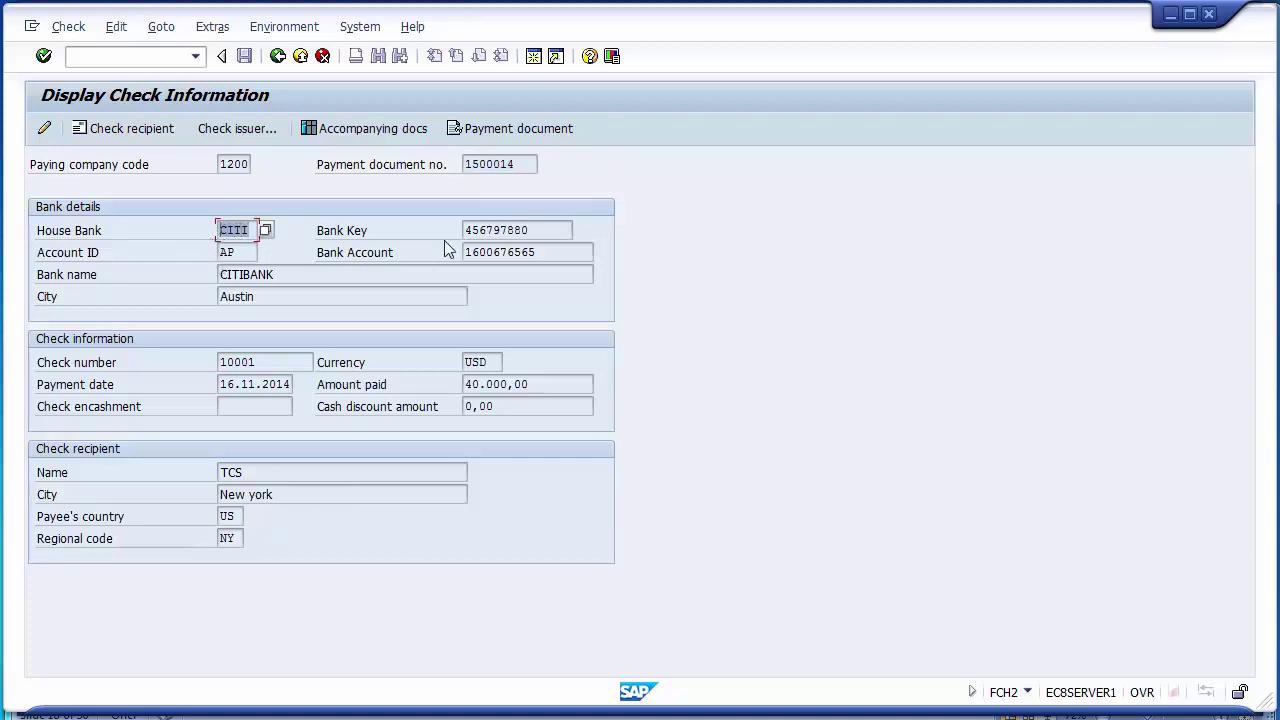
pyautogui.moveTo(557, 228); pyautogui.dragTo(441, 235)
pyautogui.moveTo(564, 252); pyautogui.dragTo(462, 256)
pyautogui.moveTo(312, 362); pyautogui.dragTo(212, 366)
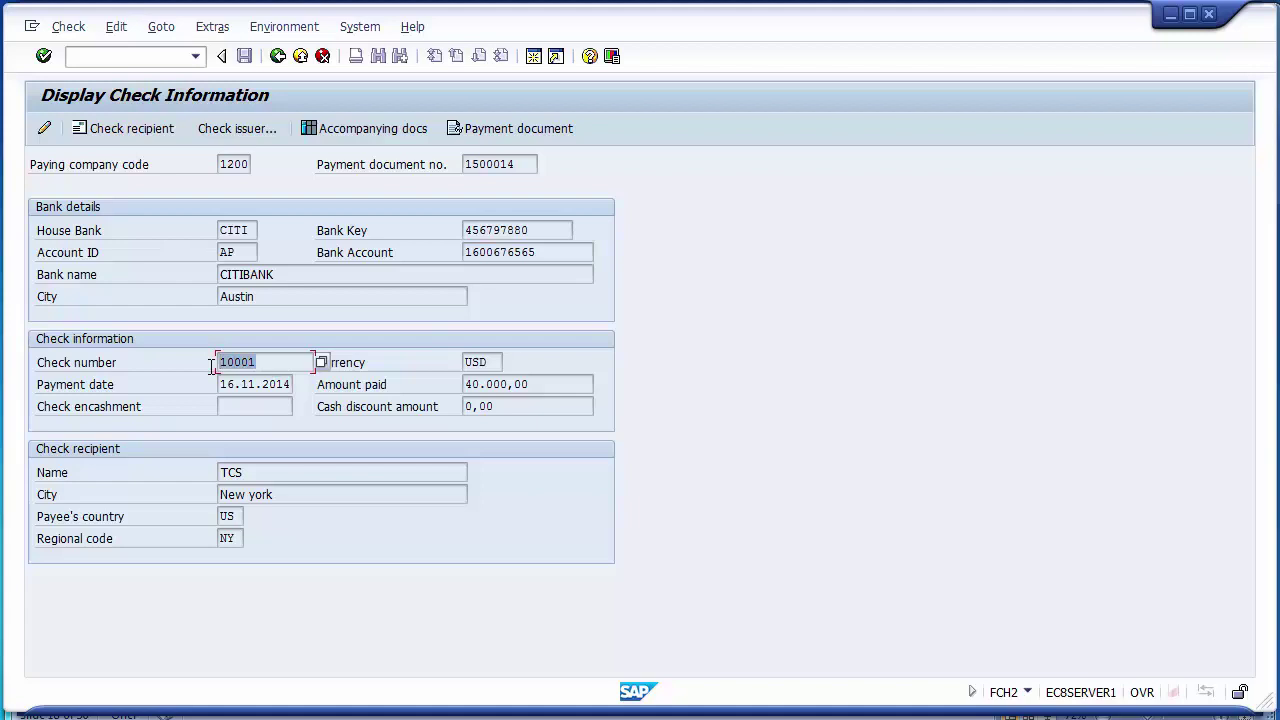
pyautogui.moveTo(220, 384); pyautogui.dragTo(291, 384)
pyautogui.moveTo(546, 384); pyautogui.dragTo(465, 392)
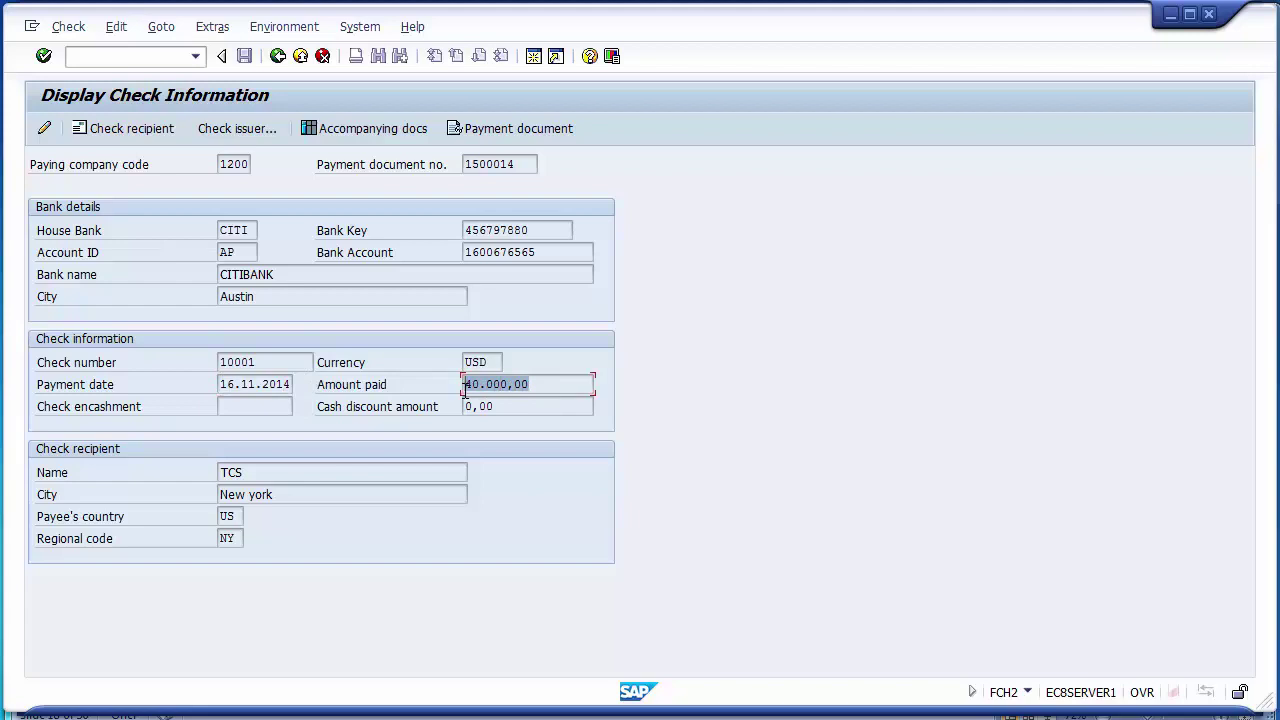
pyautogui.moveTo(262, 472); pyautogui.dragTo(217, 472)
pyautogui.click(254, 477)
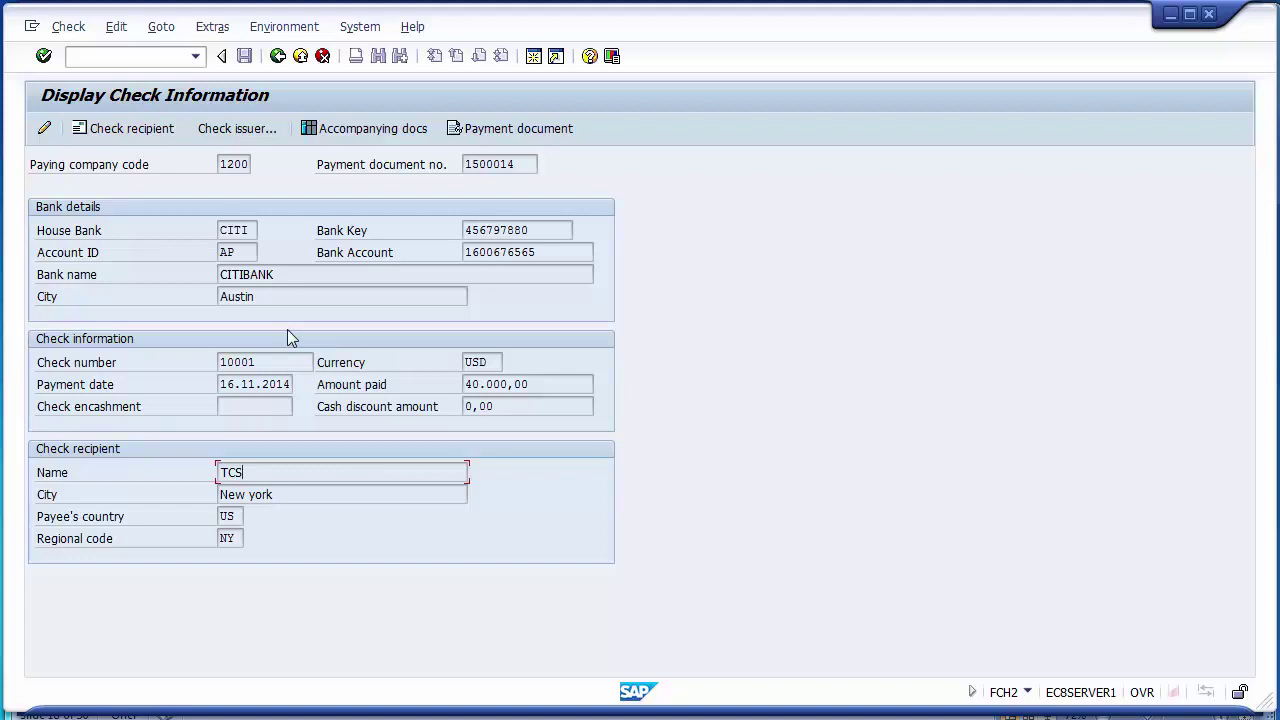
# Step: Open the check's accompanying documents and compare the KZ payment line with the KR vendor invoice line
pyautogui.click(363, 135)
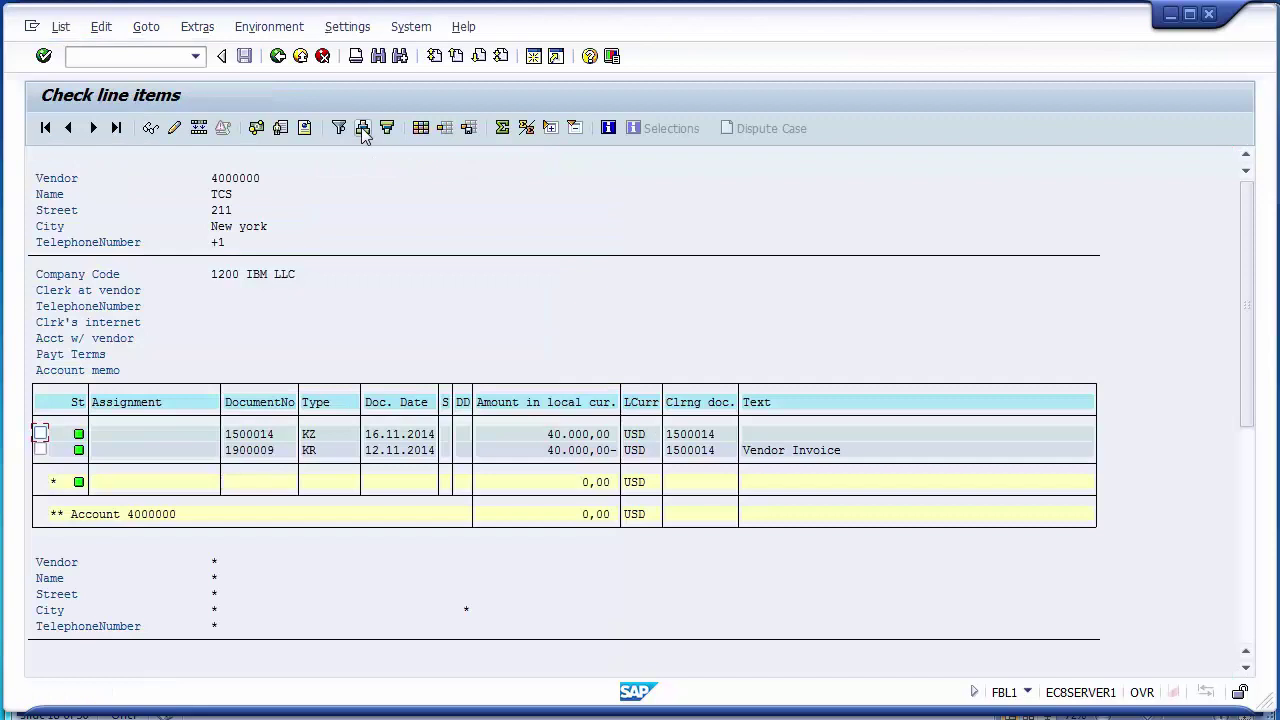
pyautogui.click(307, 436)
pyautogui.click(309, 450)
pyautogui.click(309, 436)
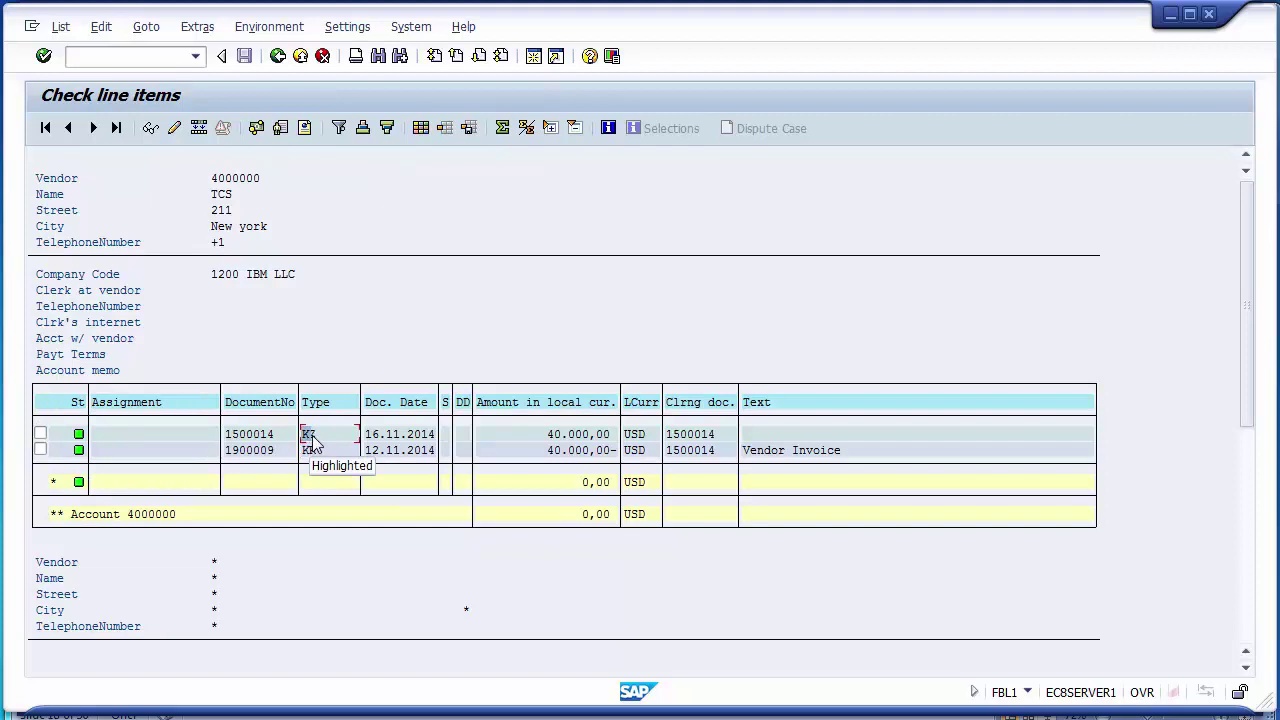
pyautogui.click(310, 451)
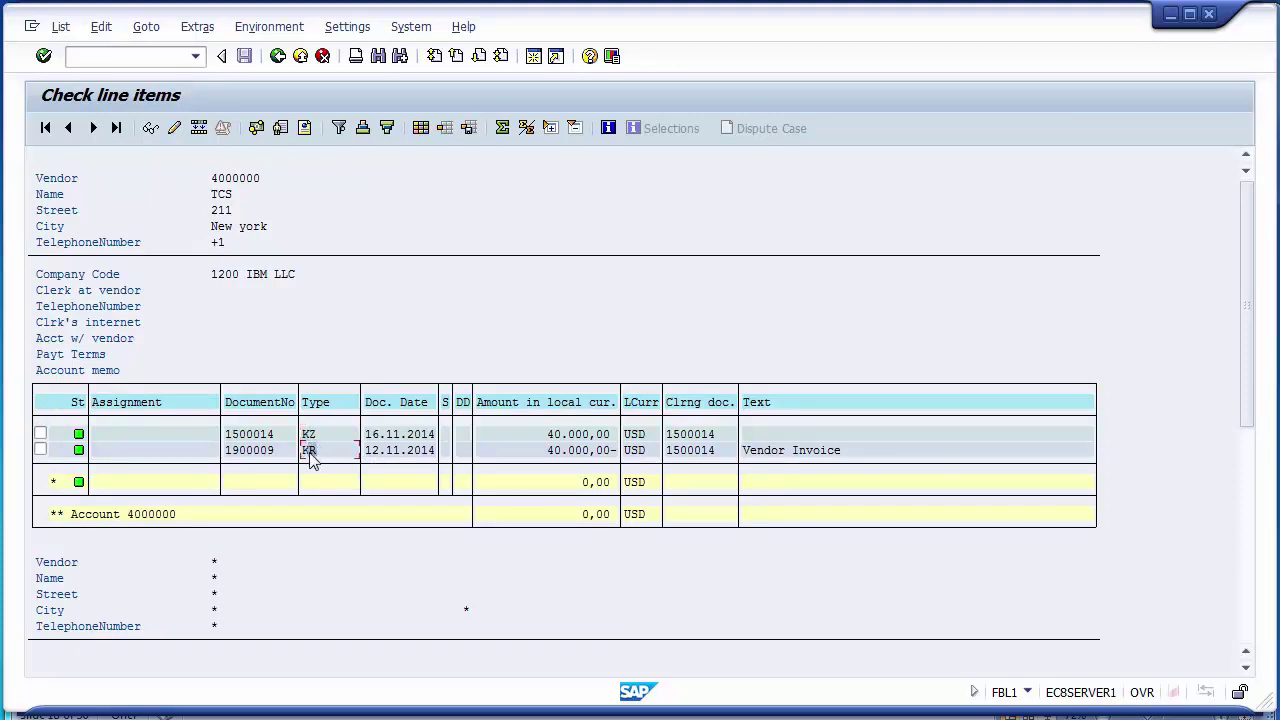
pyautogui.click(40, 450)
# Step: Examine the vendor's master details and company code above the check line items, and return to the check information
pyautogui.click(224, 182)
pyautogui.click(214, 196)
pyautogui.click(215, 212)
pyautogui.click(217, 228)
pyautogui.click(215, 243)
pyautogui.click(226, 276)
pyautogui.click(278, 57)
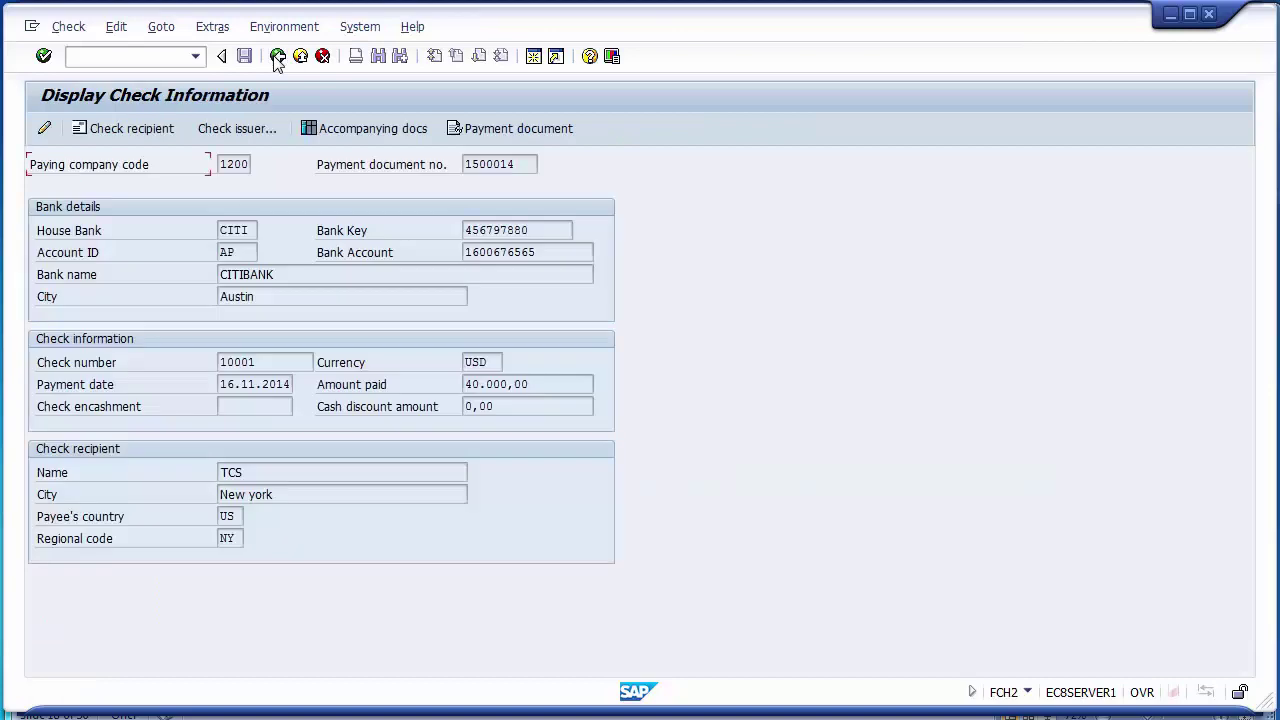
# Step: Open the screen for voiding unused checks with transaction /nfch3, looking up the code on the PowerPoint slide
pyautogui.hotkey('alt', 'Tab')
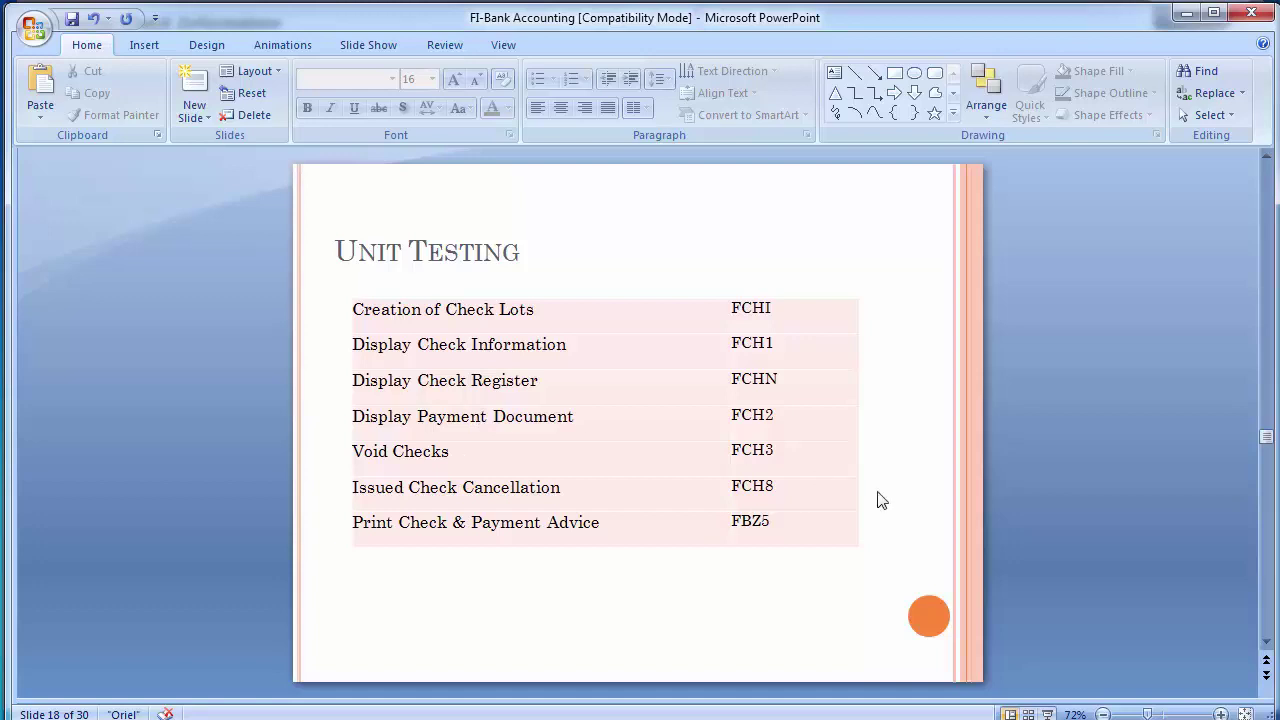
pyautogui.moveTo(801, 447); pyautogui.dragTo(705, 452)
pyautogui.click(187, 439)
pyautogui.press('alt')
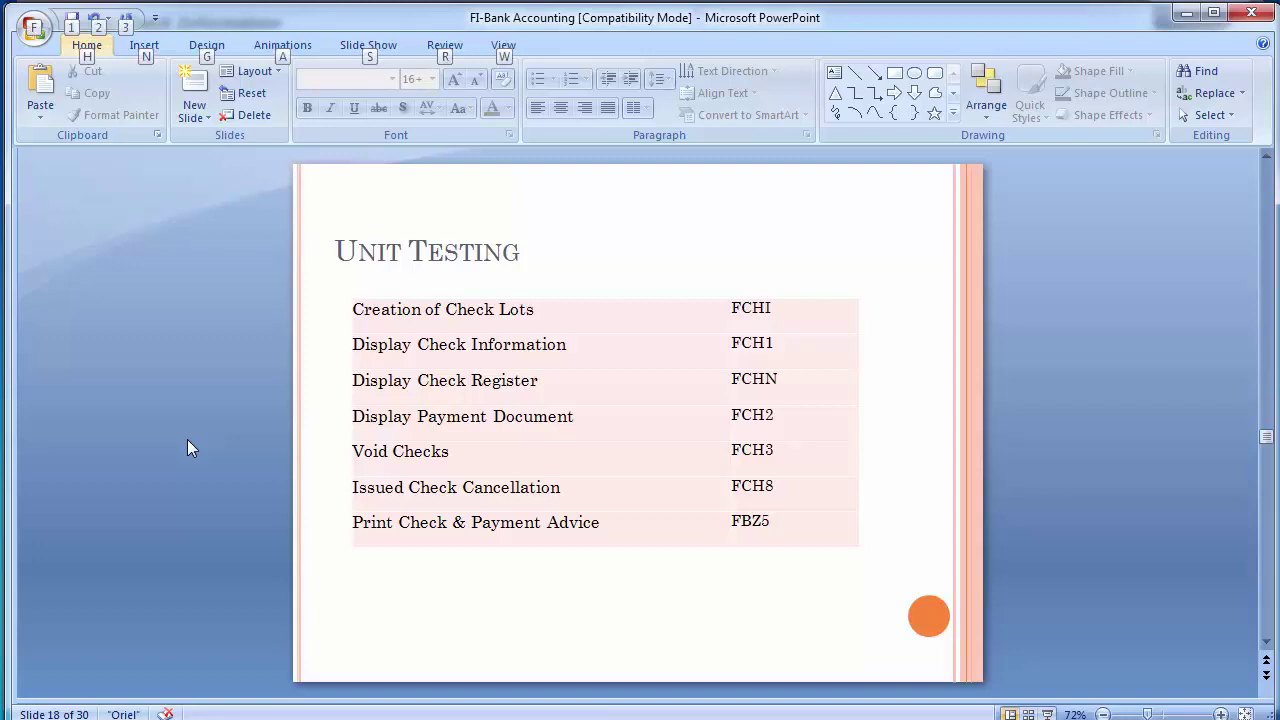
pyautogui.hotkey('alt', 'Tab')
pyautogui.click(137, 57)
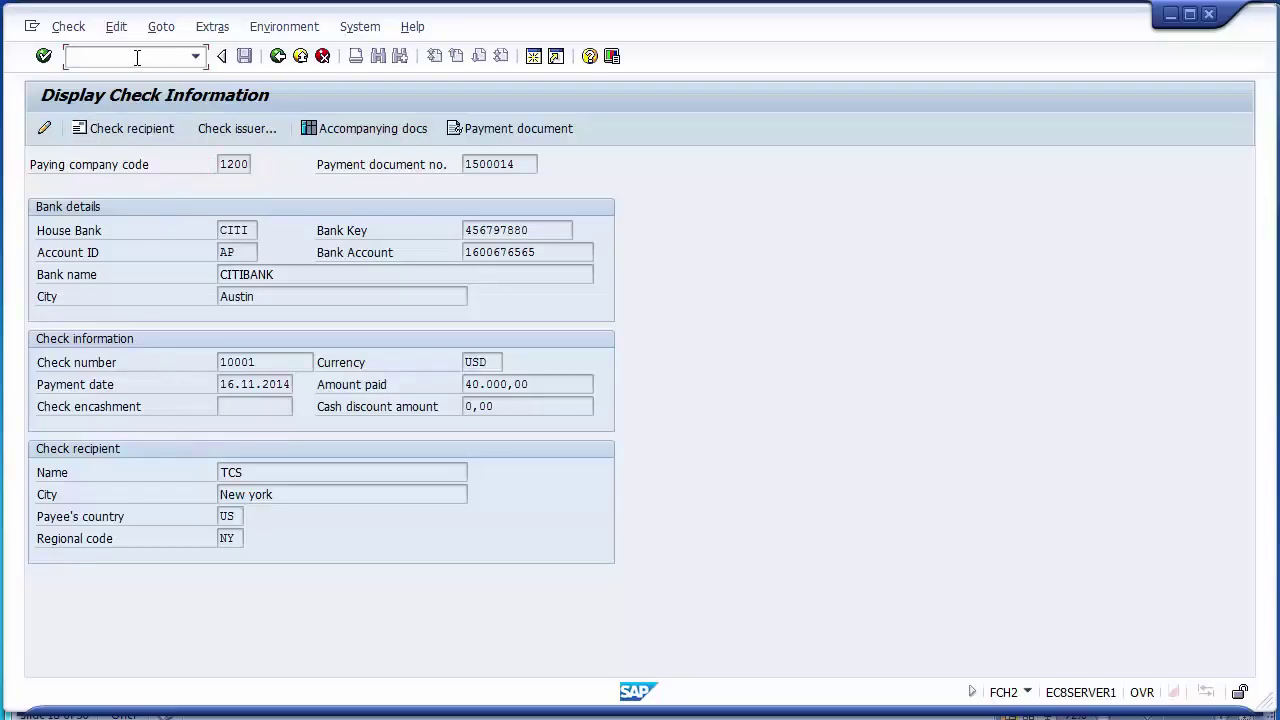
pyautogui.write('/nfch3')
pyautogui.press('Return')
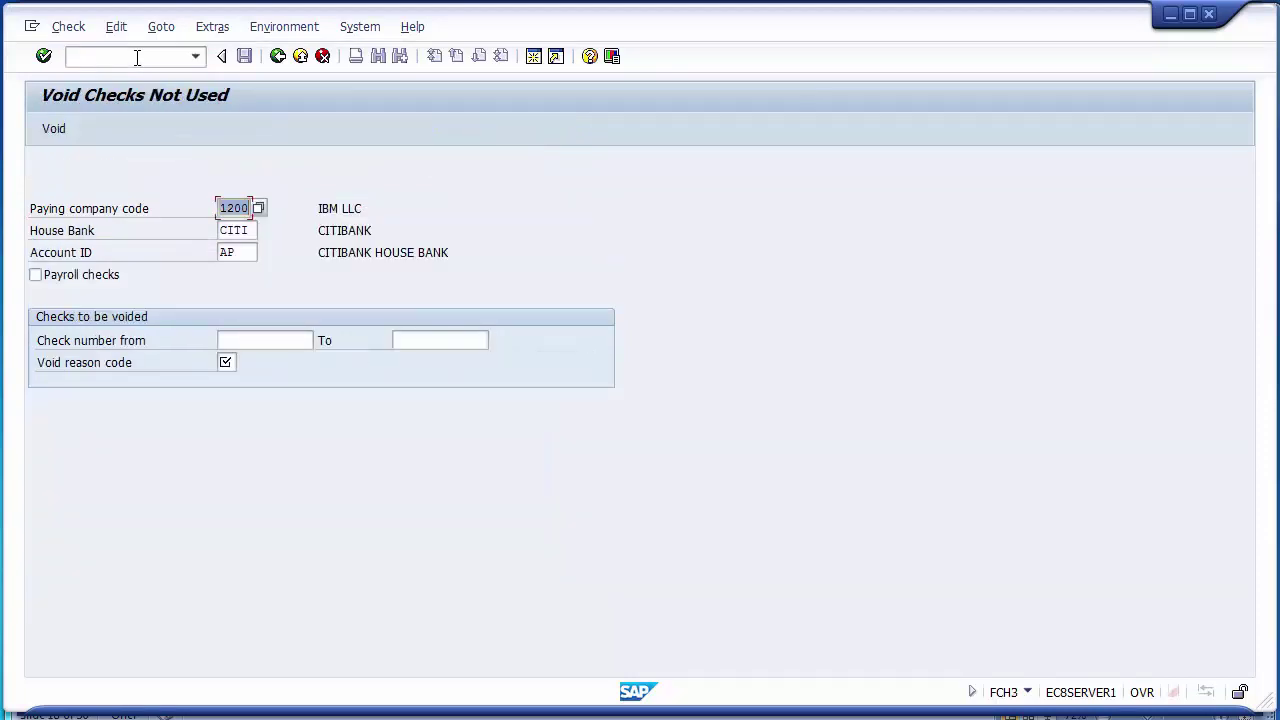
# Step: Enter 10003 as the starting check number in the range of unused checks to void
pyautogui.press('Down')
pyautogui.press('Down')
pyautogui.press('Up')
pyautogui.press('Up')
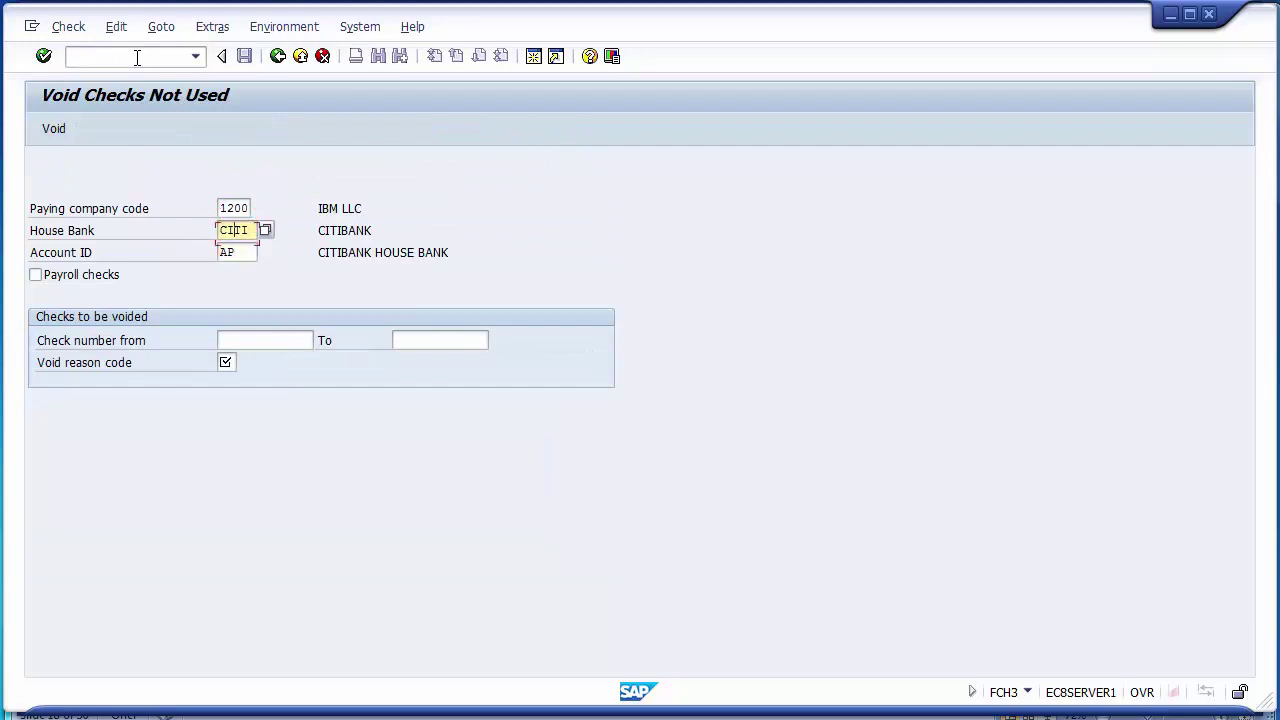
pyautogui.press('Down')
pyautogui.press('Down')
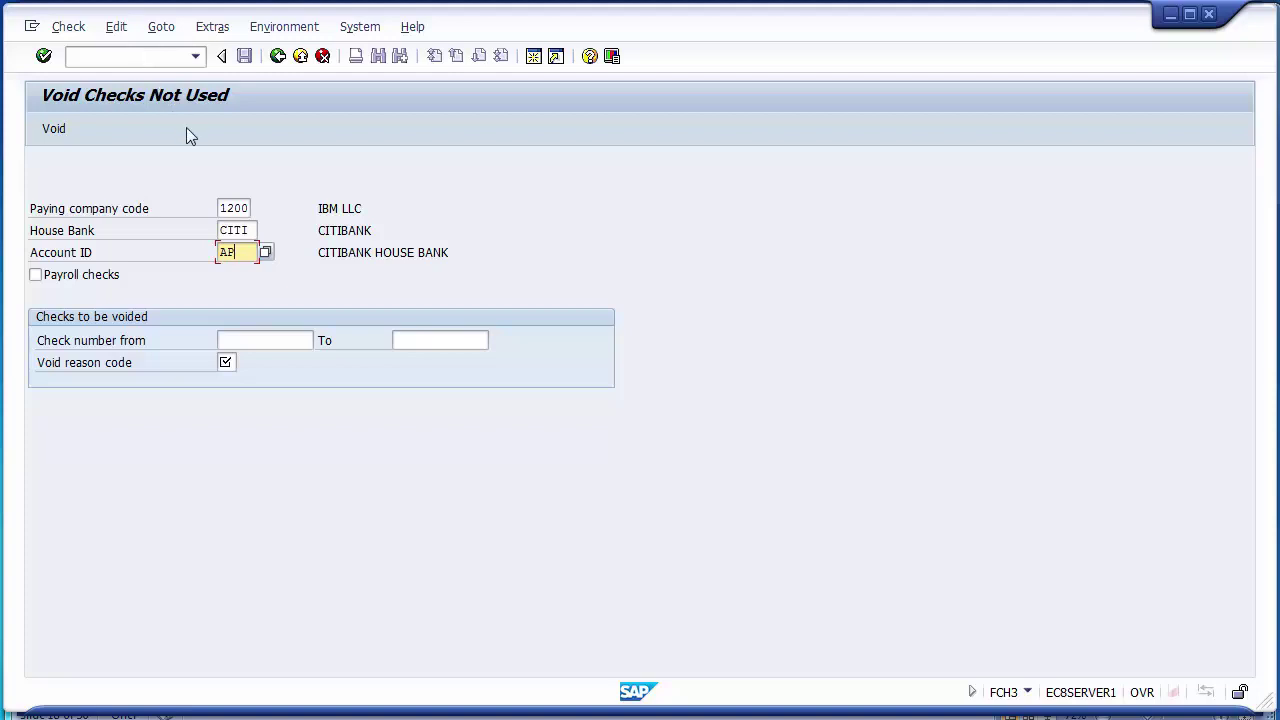
pyautogui.click(268, 339)
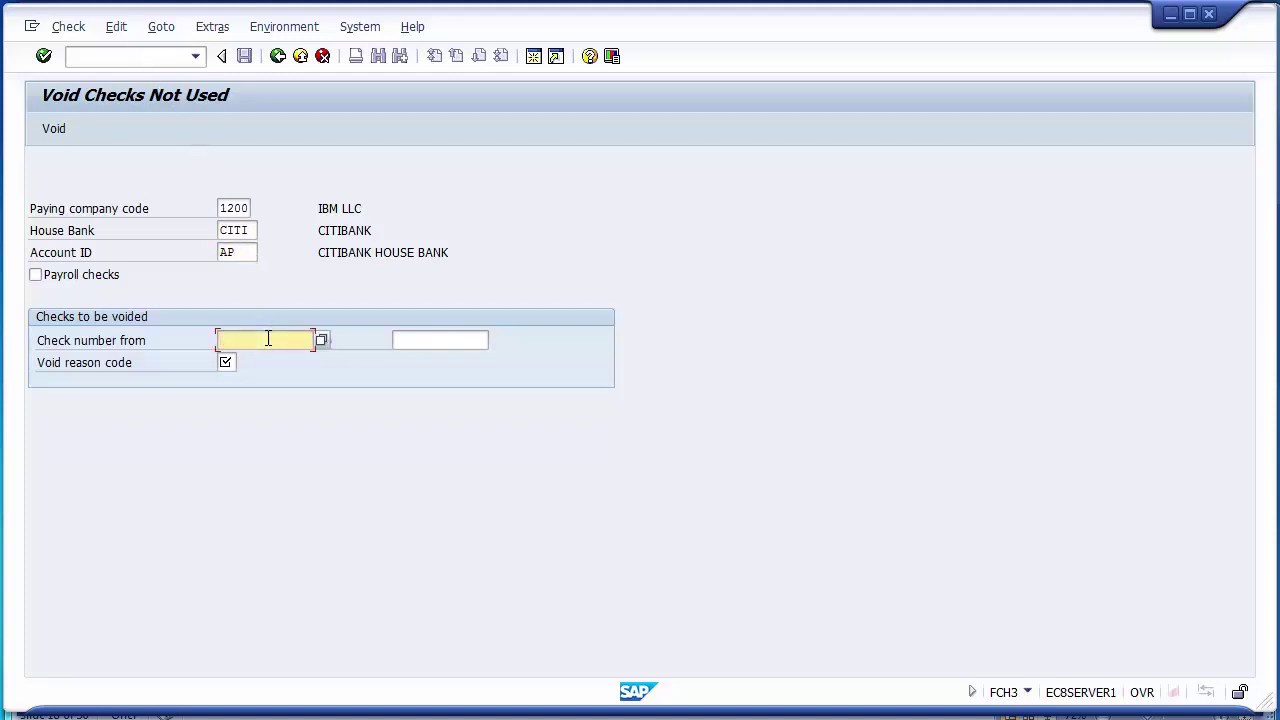
pyautogui.write('1000')
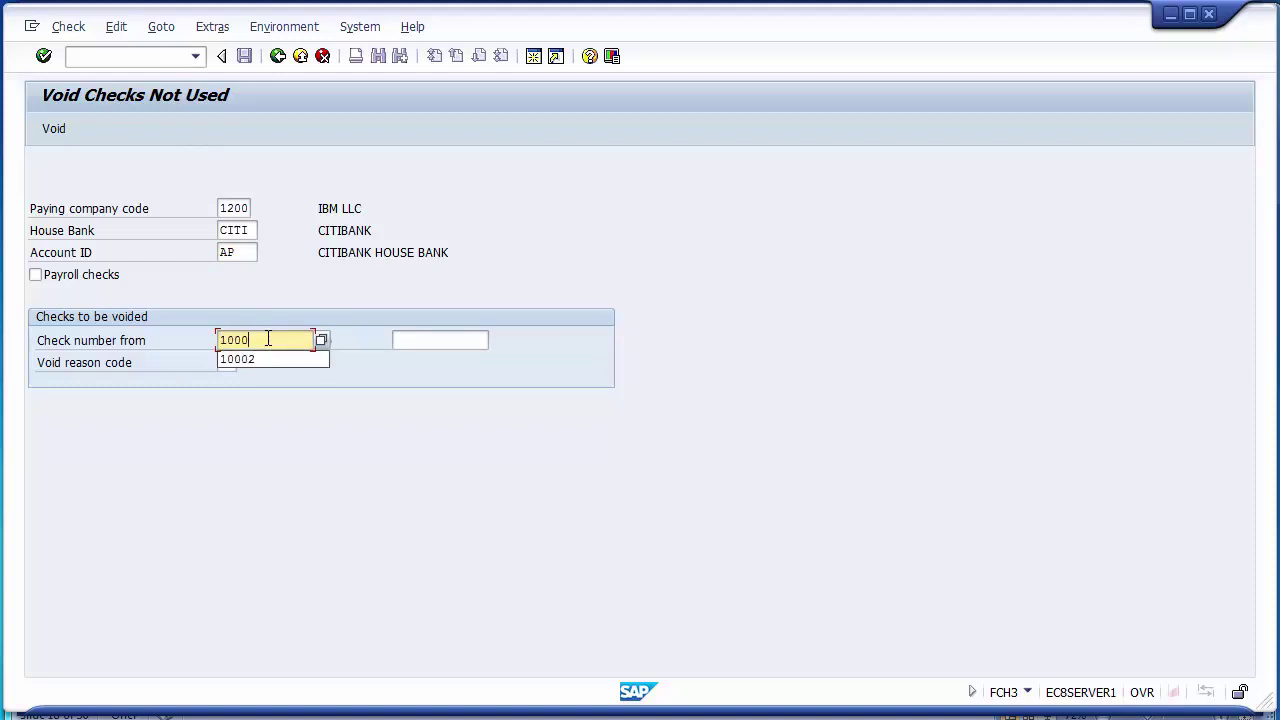
pyautogui.write('3')
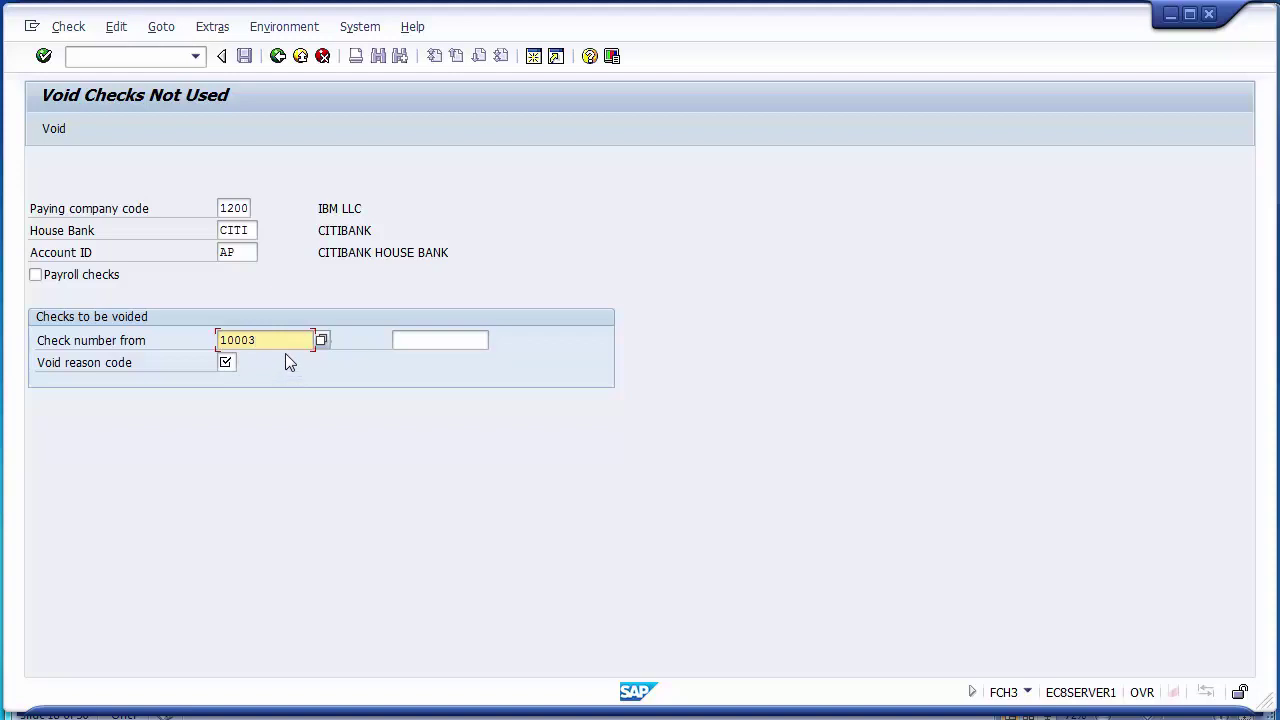
# Step: Choose void reason code 06, Destroyed/unusable, and void the unused check
pyautogui.click(233, 362)
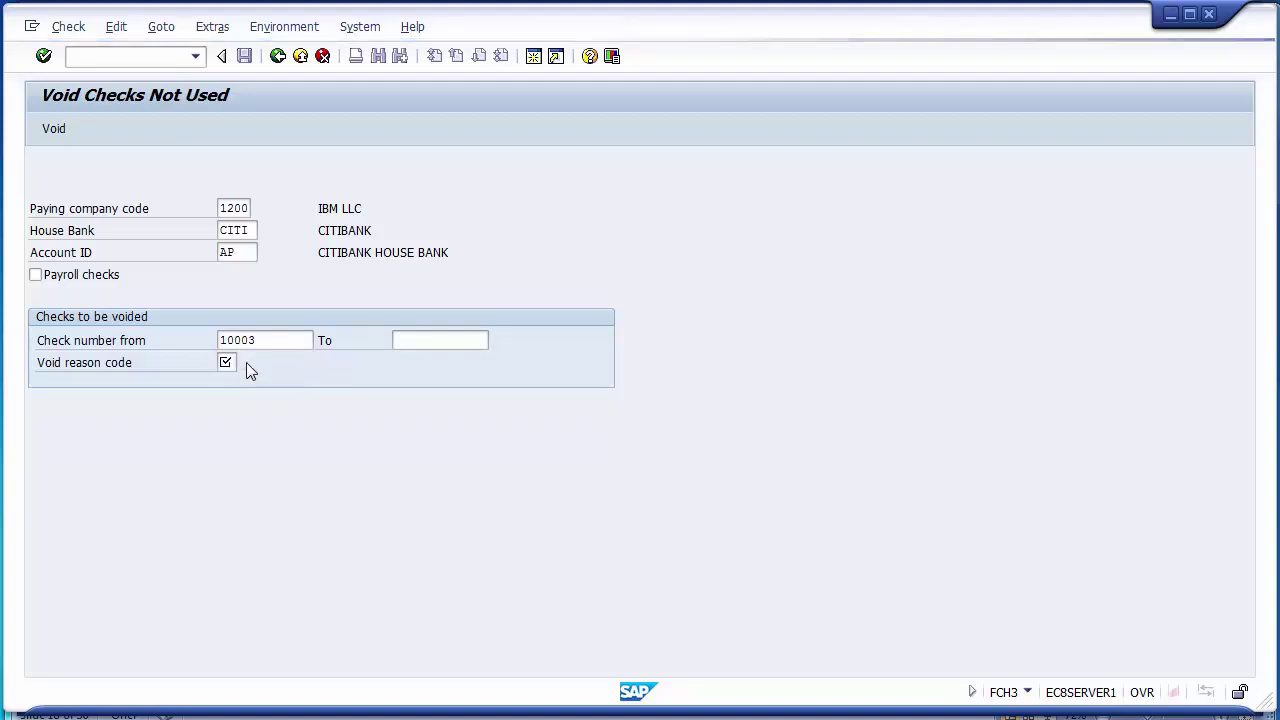
pyautogui.press('F4')
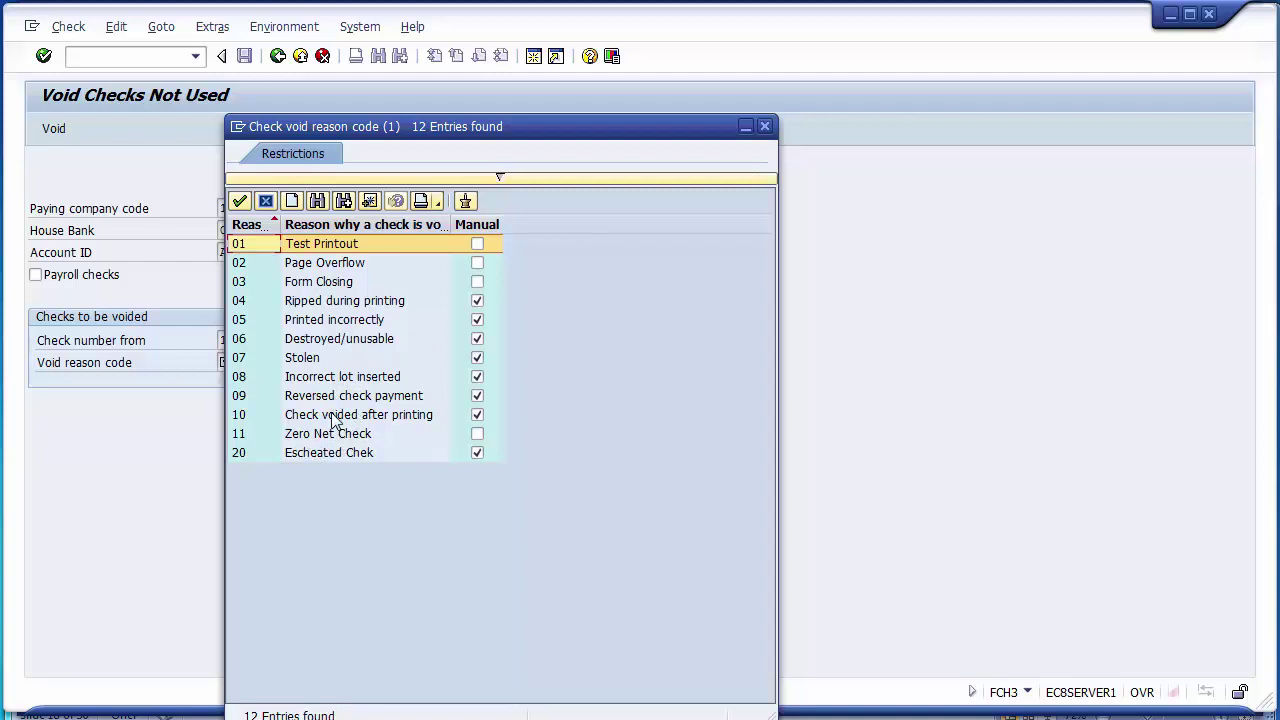
pyautogui.click(320, 342)
pyautogui.doubleClick(321, 343)
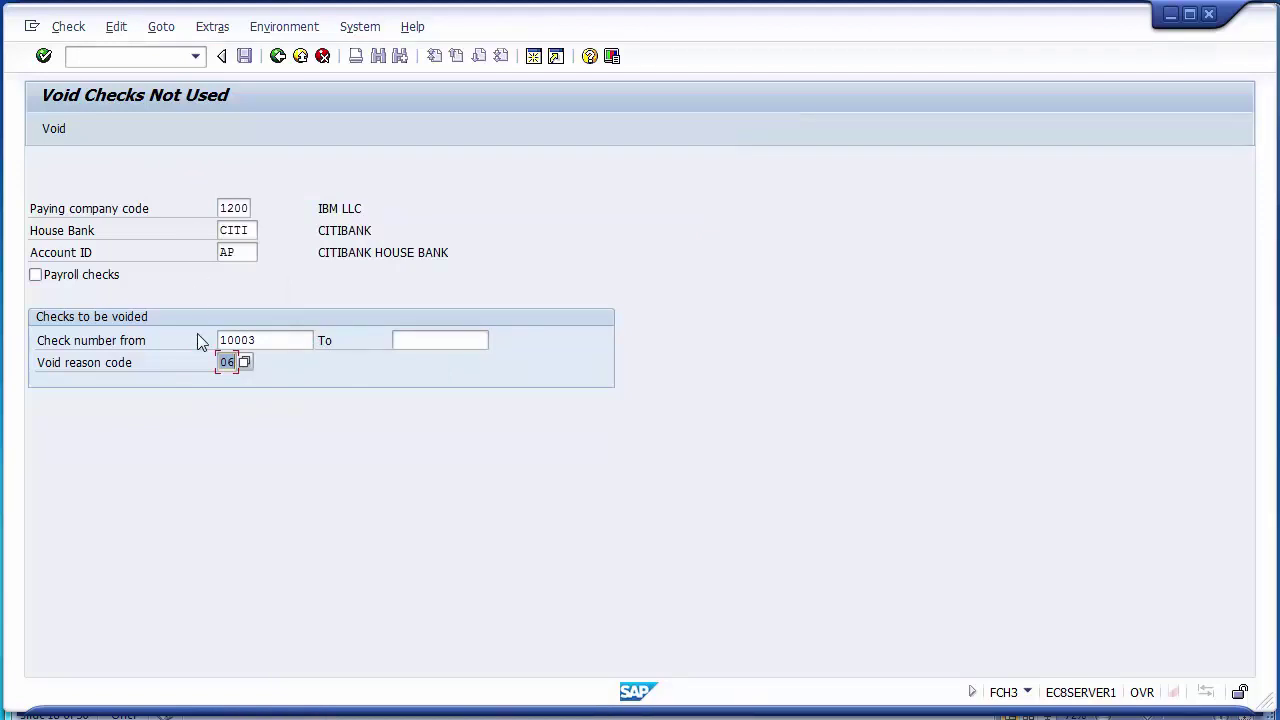
pyautogui.click(282, 344)
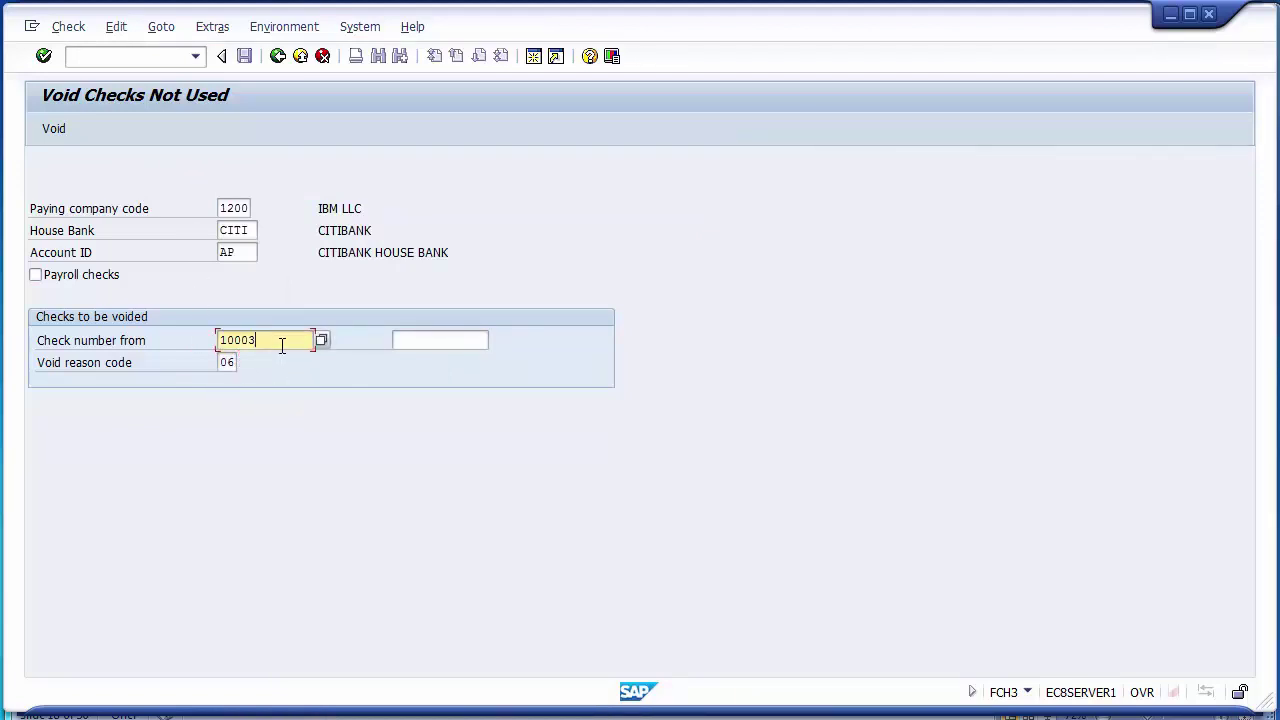
pyautogui.click(53, 129)
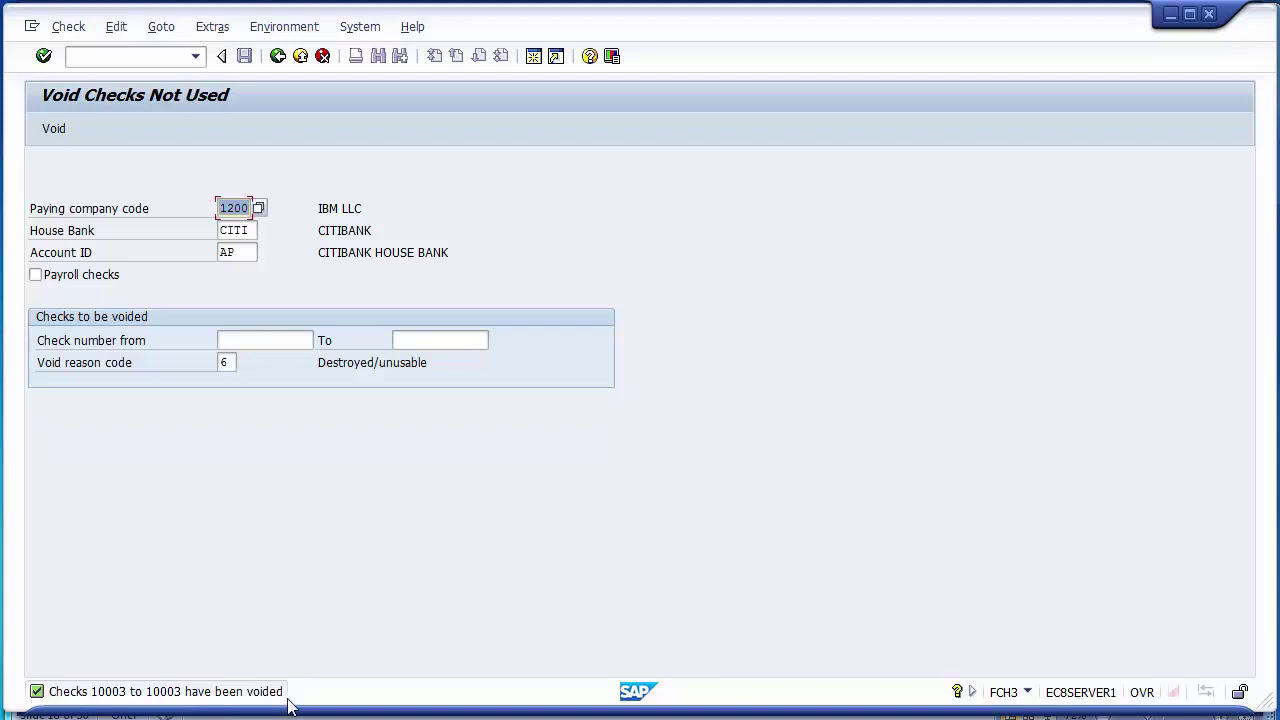
# Step: Look up the issued check cancellation code on the PowerPoint slide and open its SAP screen with transaction /nfch8
pyautogui.click(289, 712)
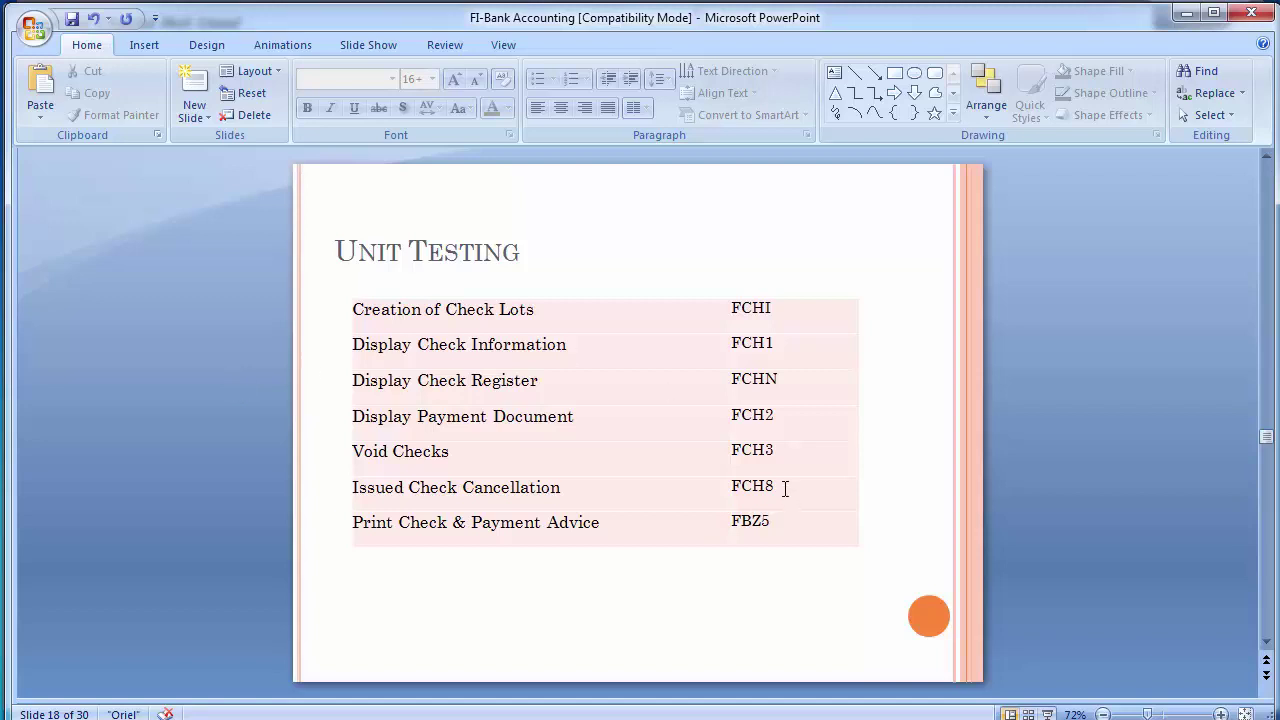
pyautogui.hotkey('alt', 'Tab')
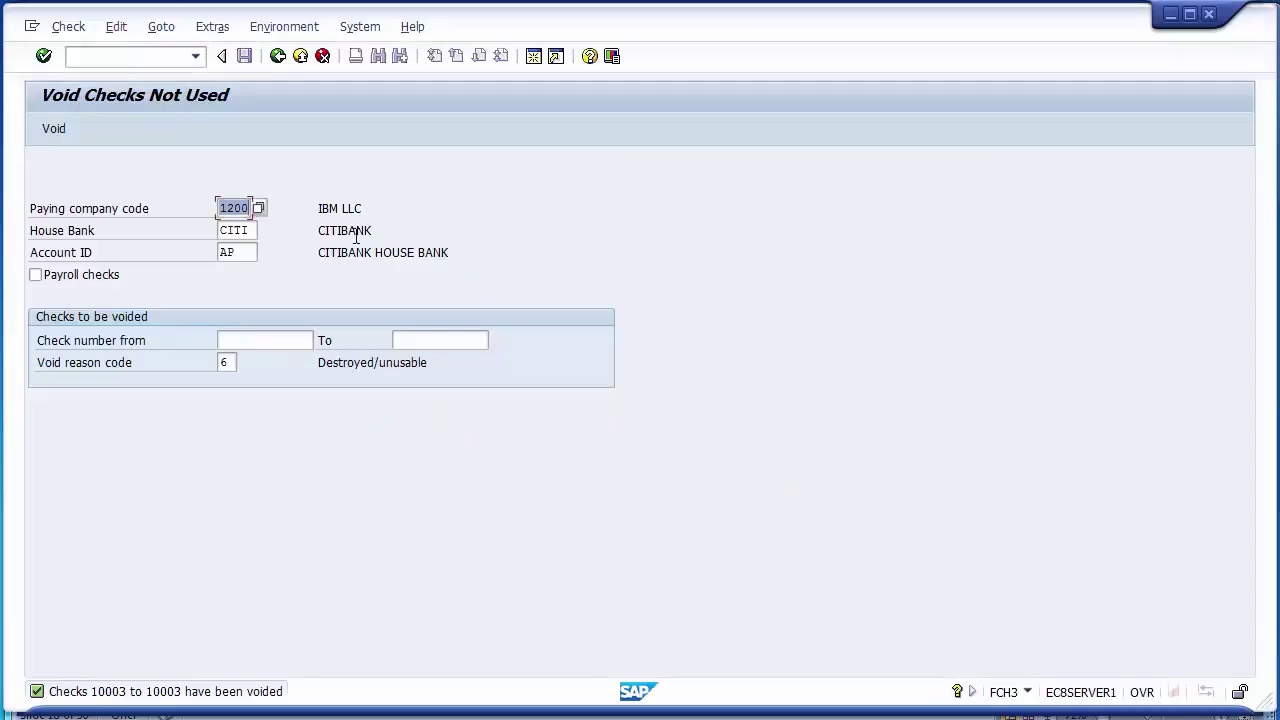
pyautogui.click(127, 54)
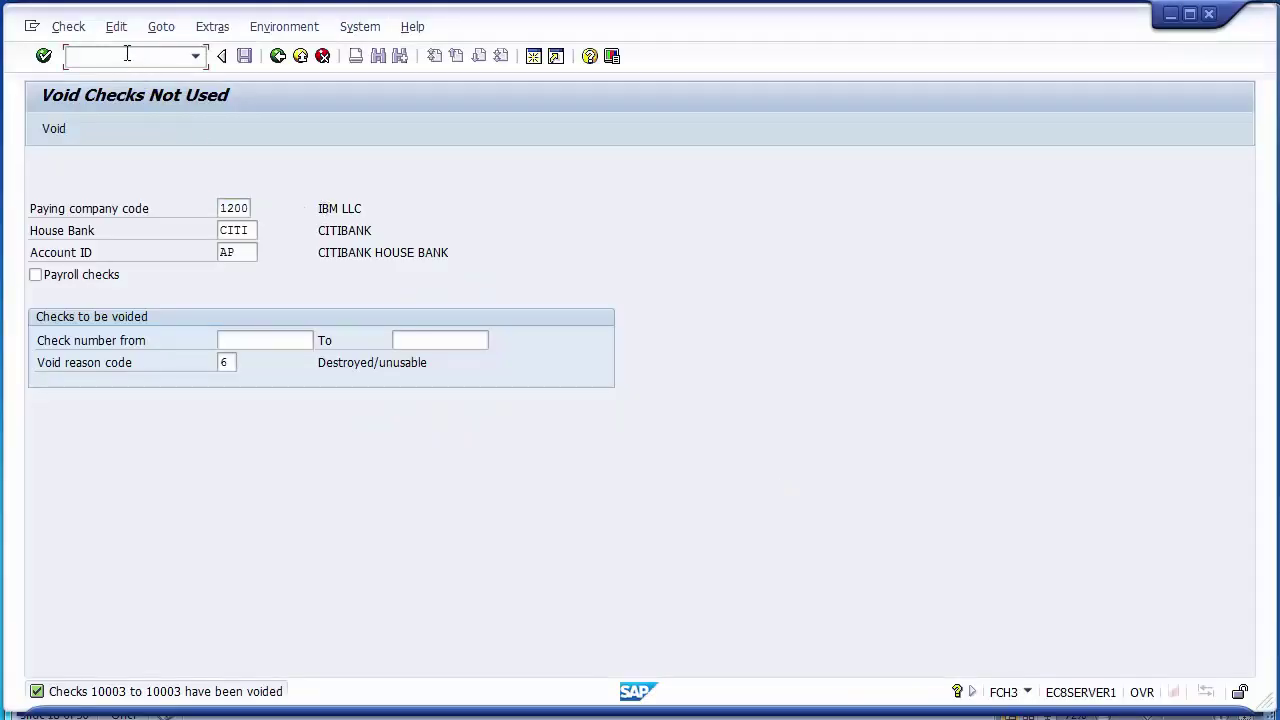
pyautogui.write('/nfch8')
pyautogui.press('Return')
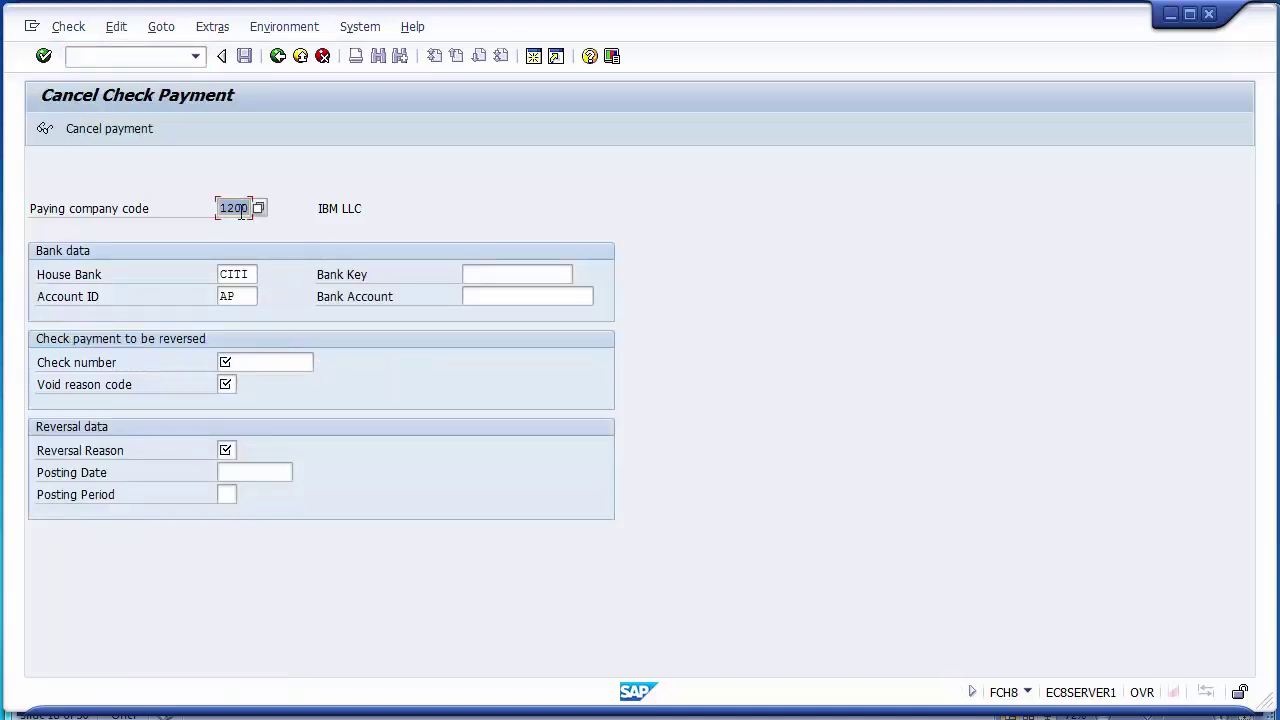
# Step: Enter check number 10001 as the payment to reverse, with void reason code 07, Stolen
pyautogui.click(264, 362)
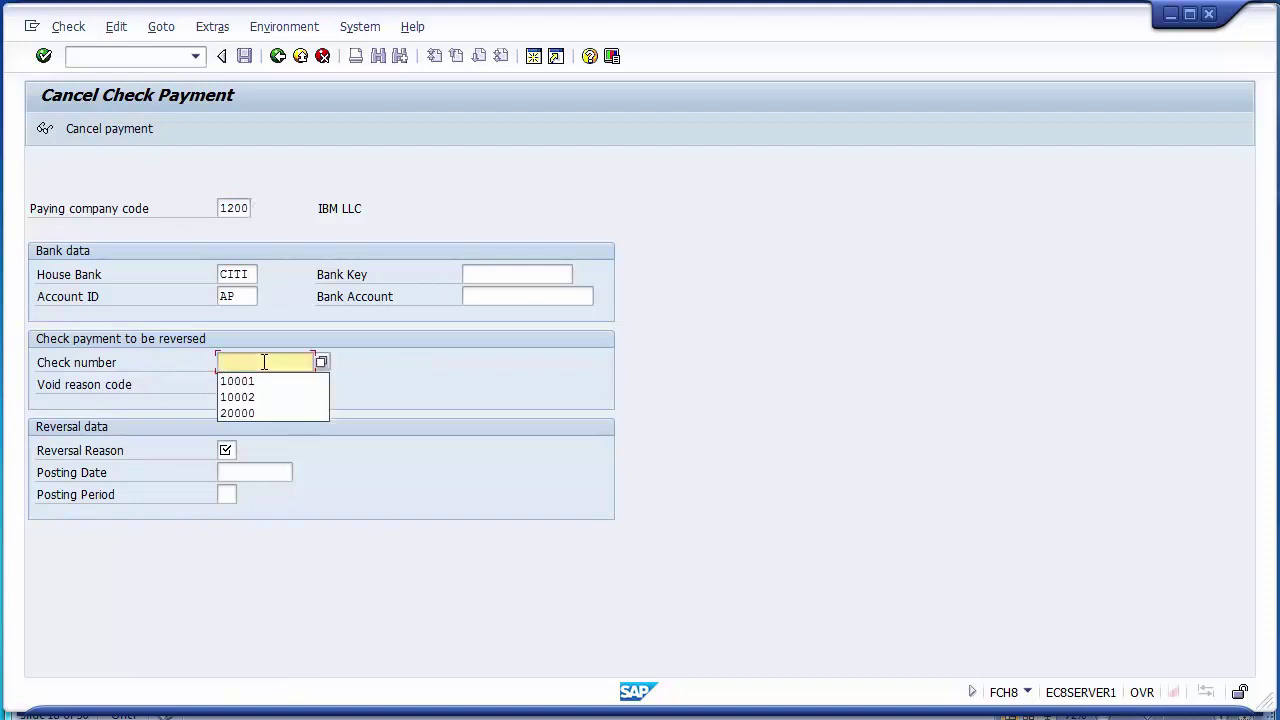
pyautogui.press('Down')
pyautogui.press('Return')
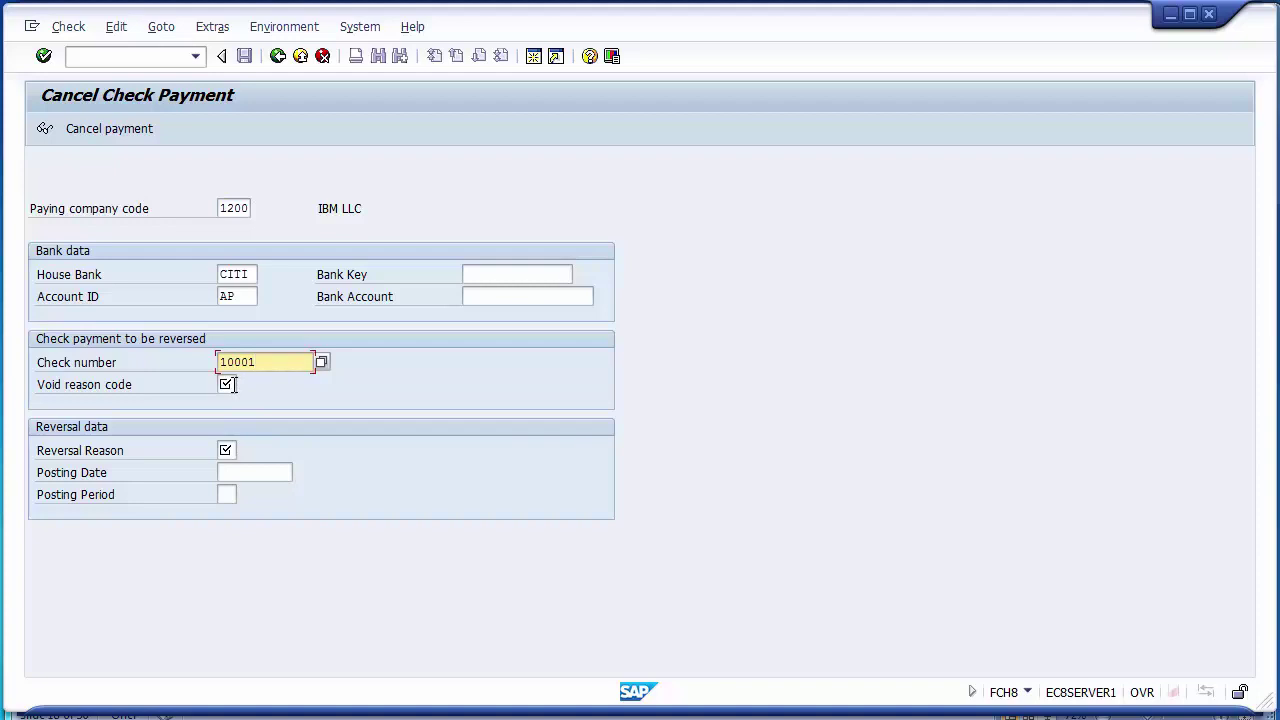
pyautogui.click(229, 384)
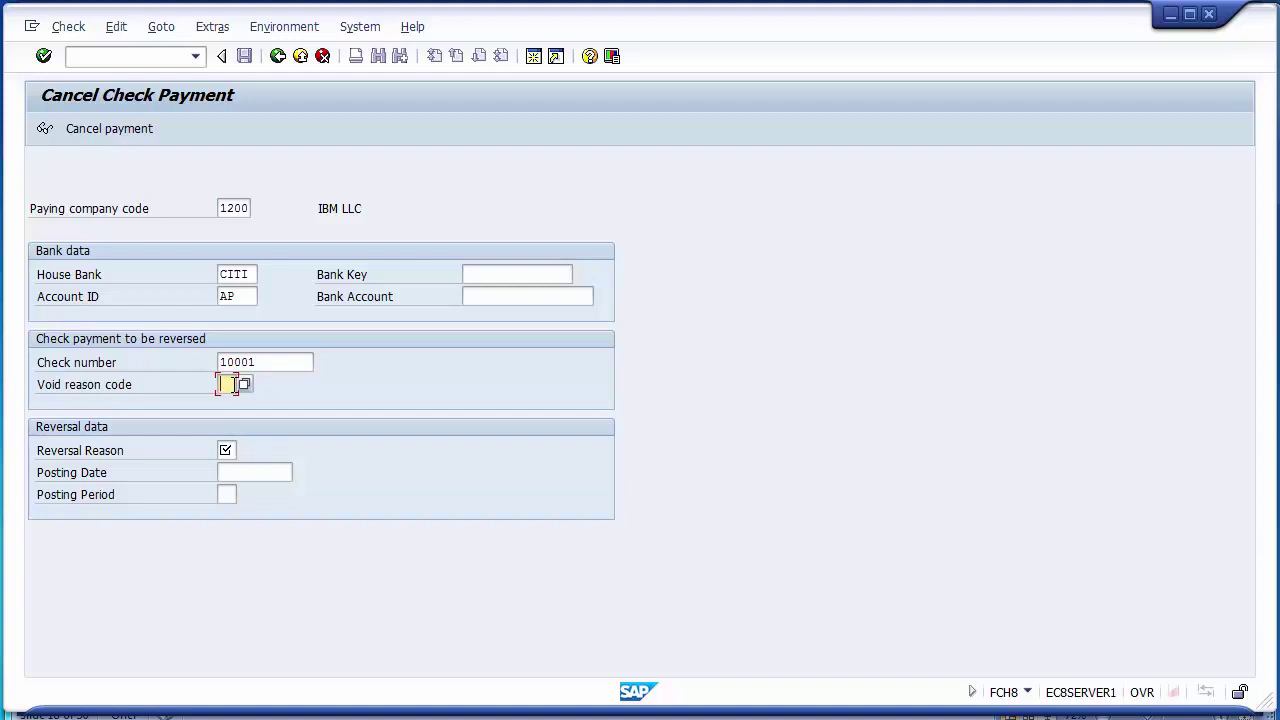
pyautogui.click(243, 384)
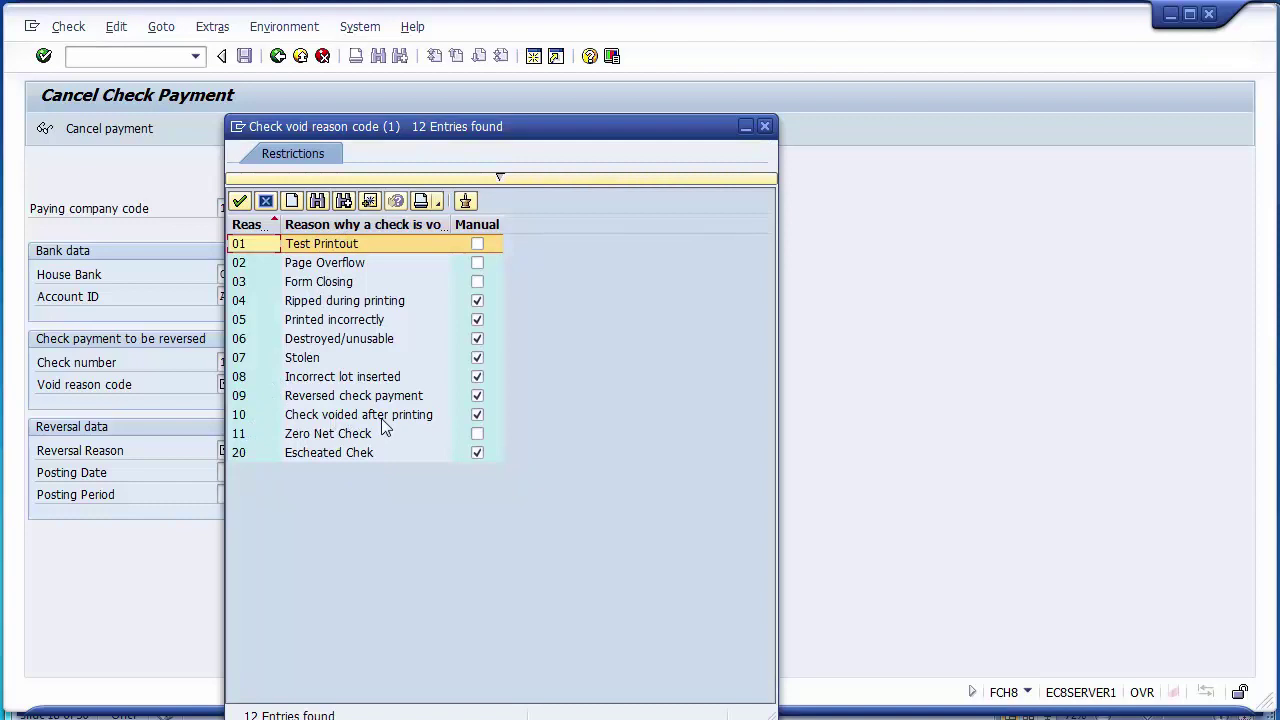
pyautogui.click(314, 322)
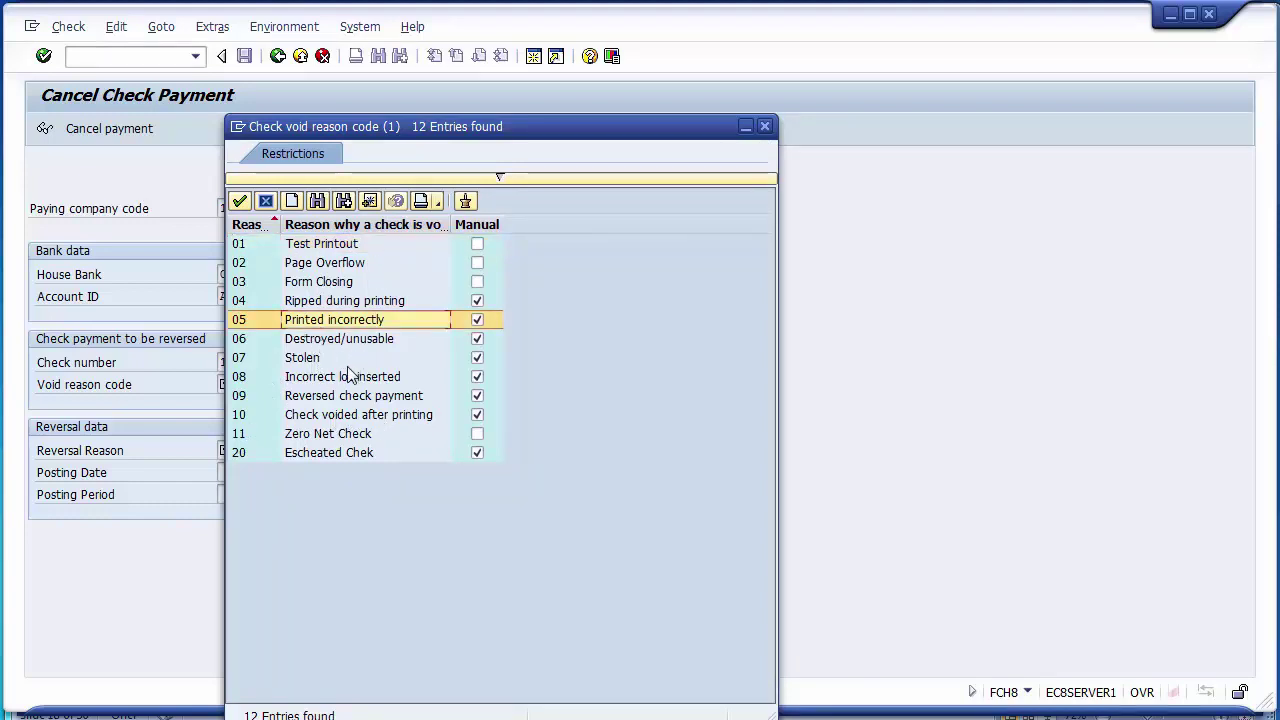
pyautogui.doubleClick(309, 357)
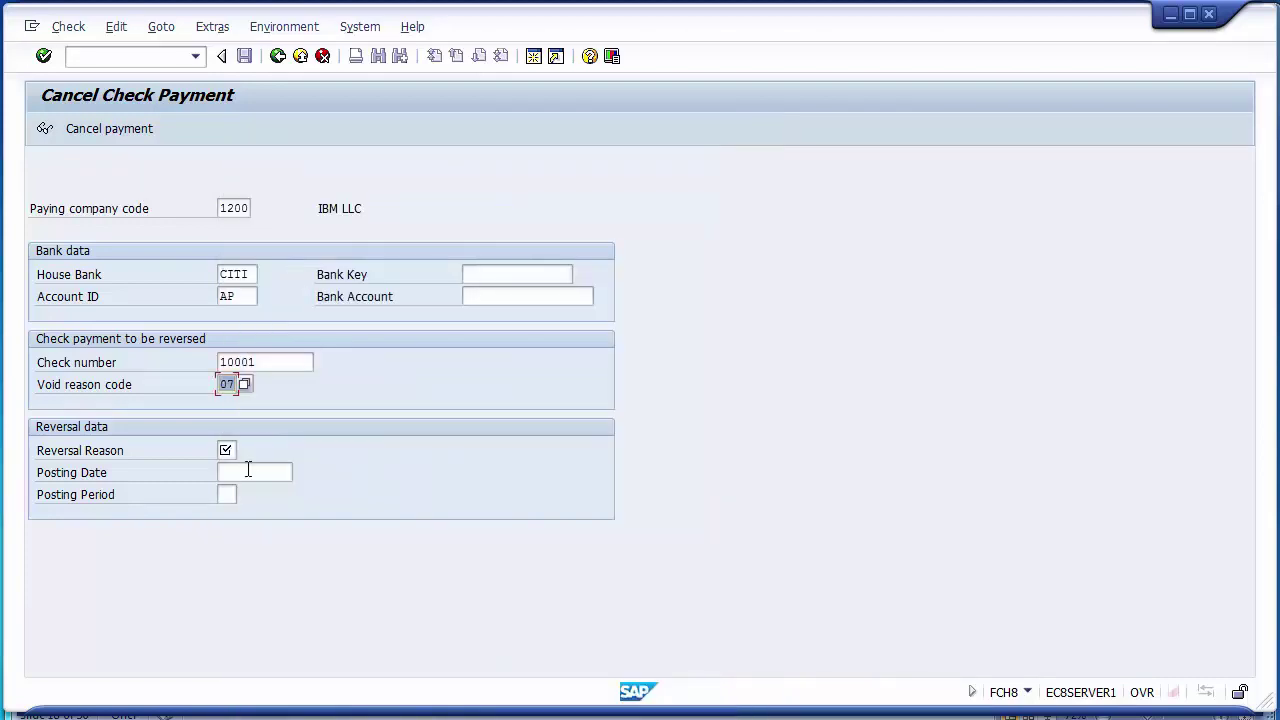
# Step: Set the reversal reason to 02, Reversal in closed period, and cancel the check payment
pyautogui.click(235, 450)
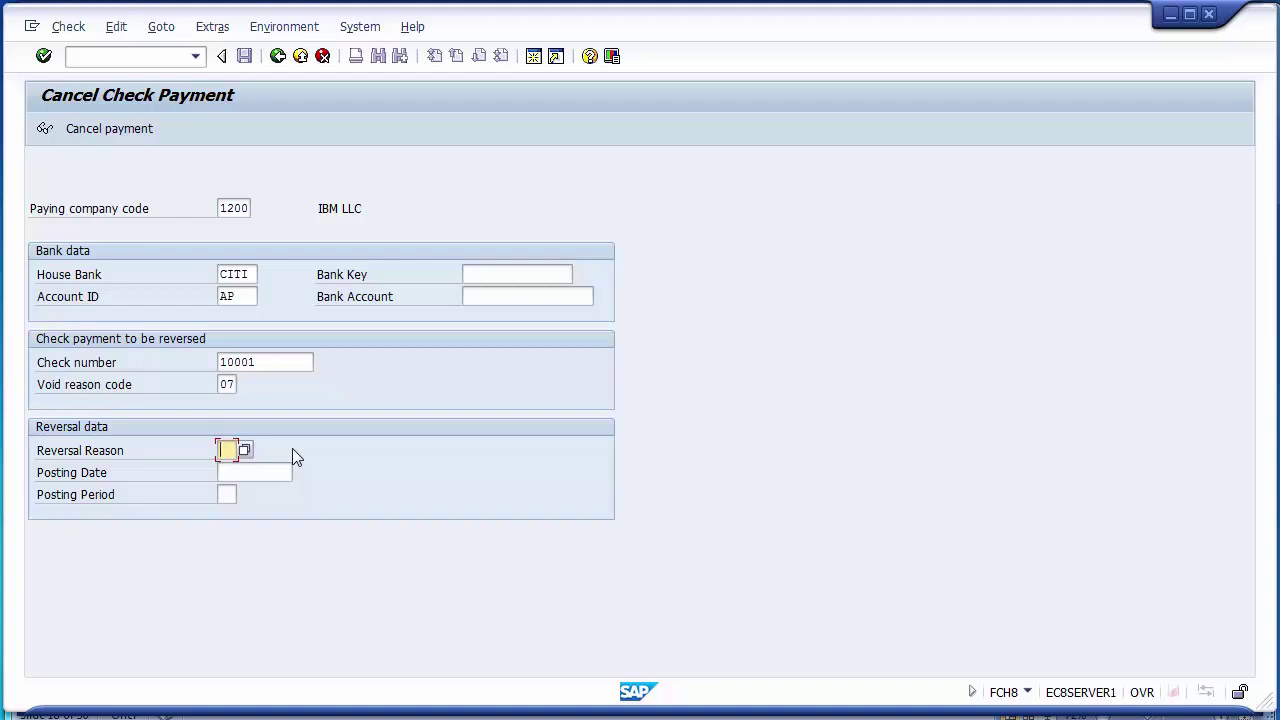
pyautogui.click(246, 450)
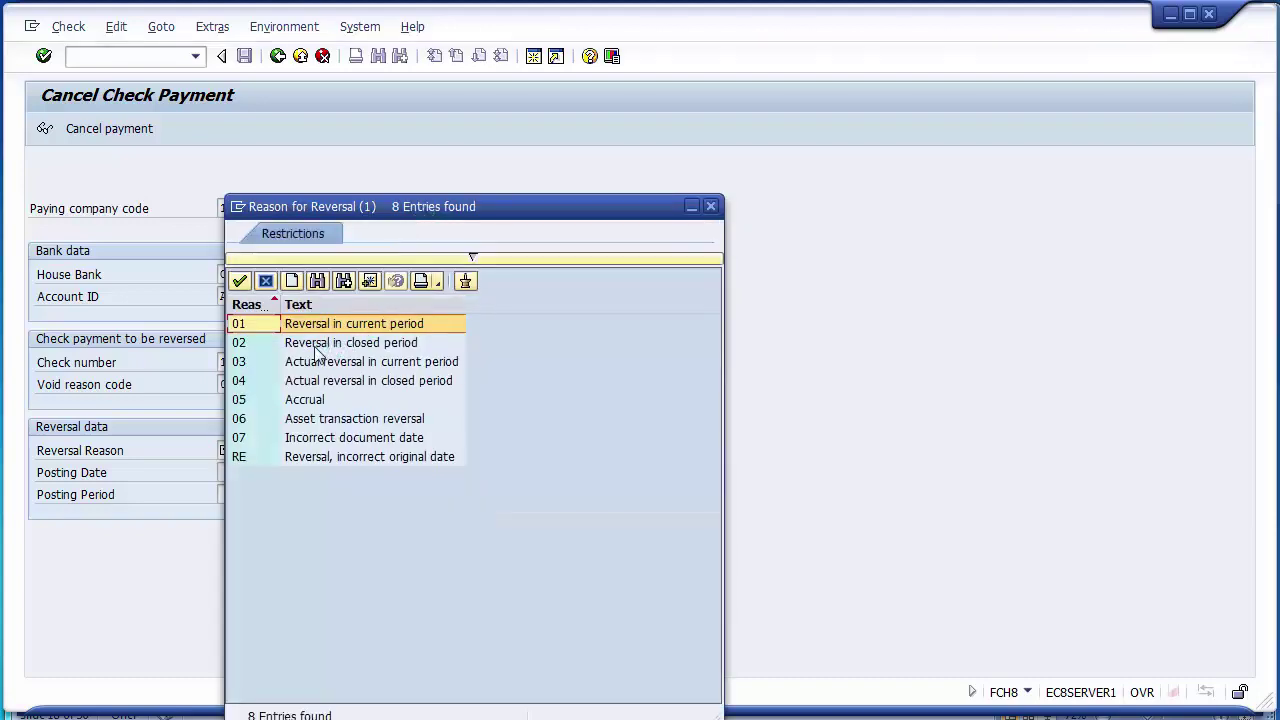
pyautogui.doubleClick(318, 343)
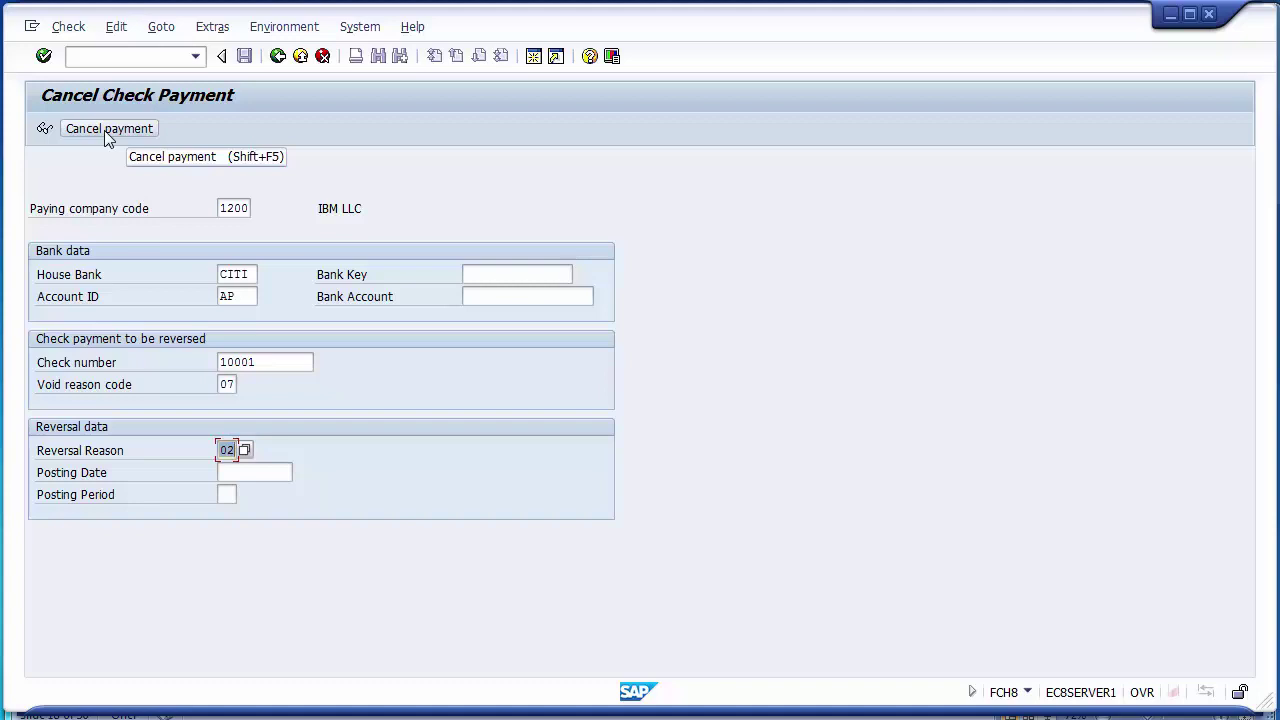
pyautogui.click(104, 130)
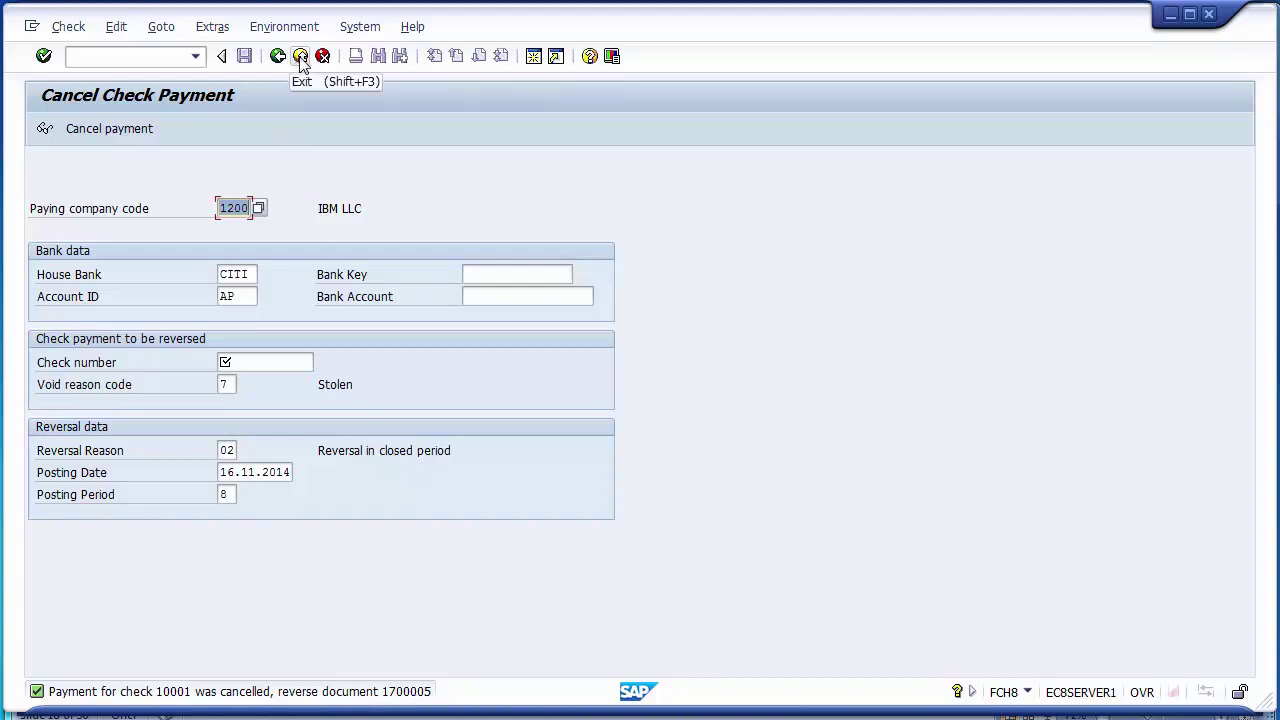
# Step: Look up the check printing code on the PowerPoint slide and open the payment document print form from SAP Easy Access with transaction fbz5
pyautogui.hotkey('alt', 'Tab')
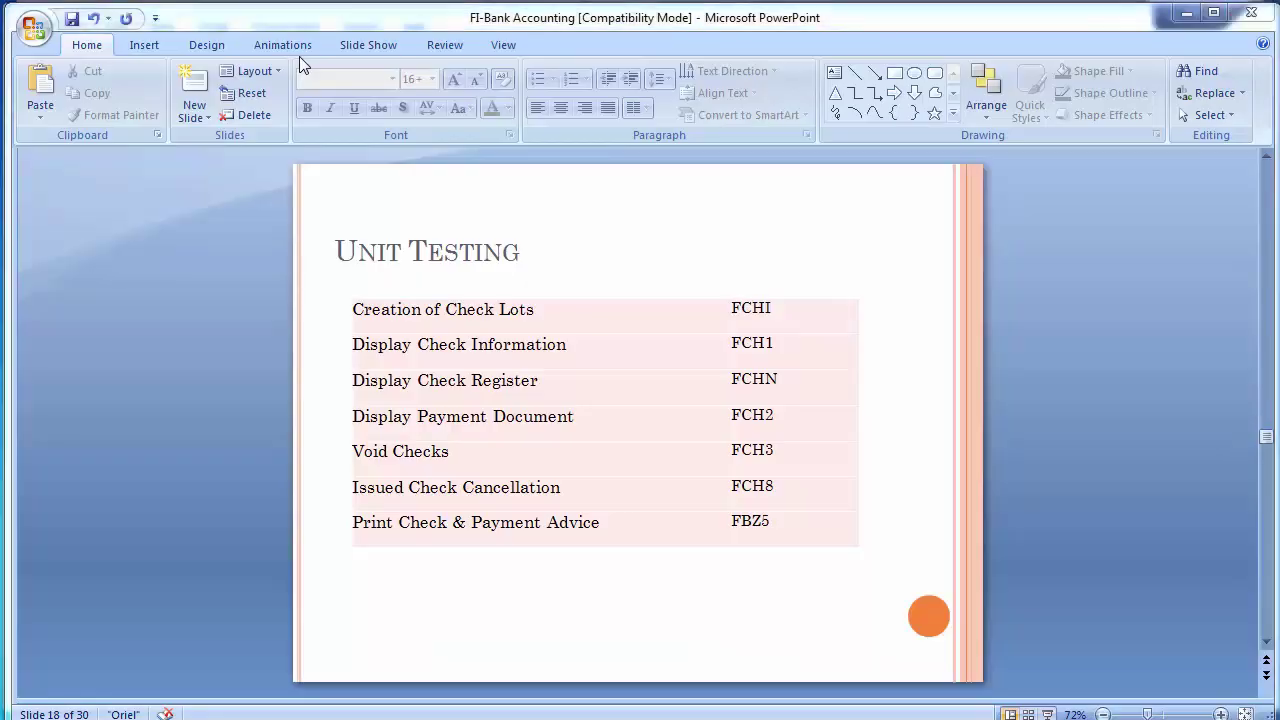
pyautogui.hotkey('alt', 'Tab')
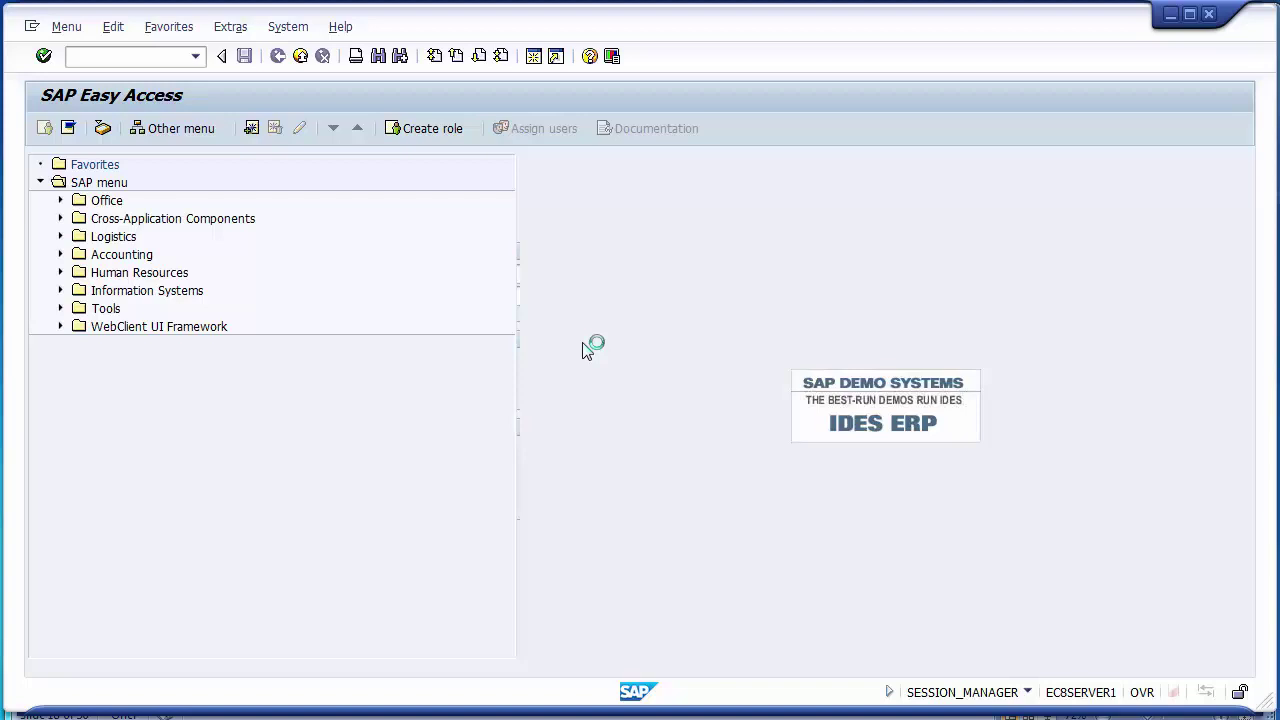
pyautogui.click(144, 55)
pyautogui.hotkey('alt', 'Tab')
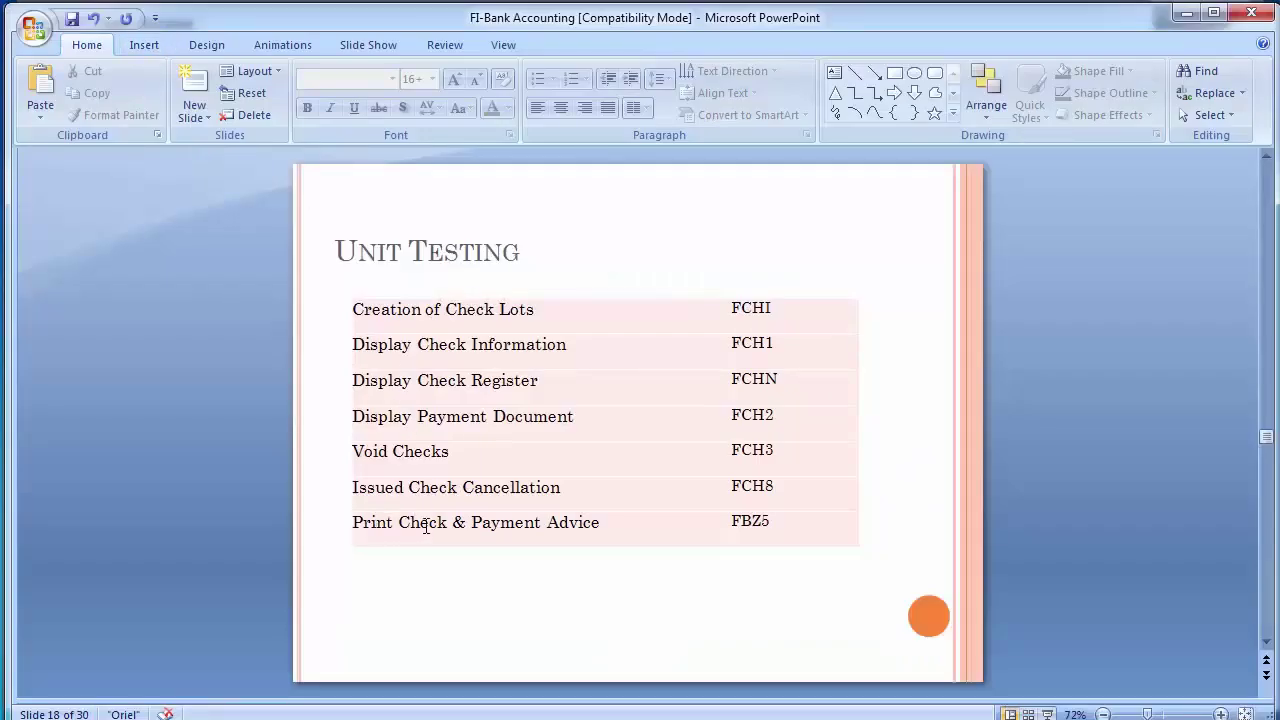
pyautogui.click(784, 525)
pyautogui.moveTo(784, 525); pyautogui.dragTo(663, 508)
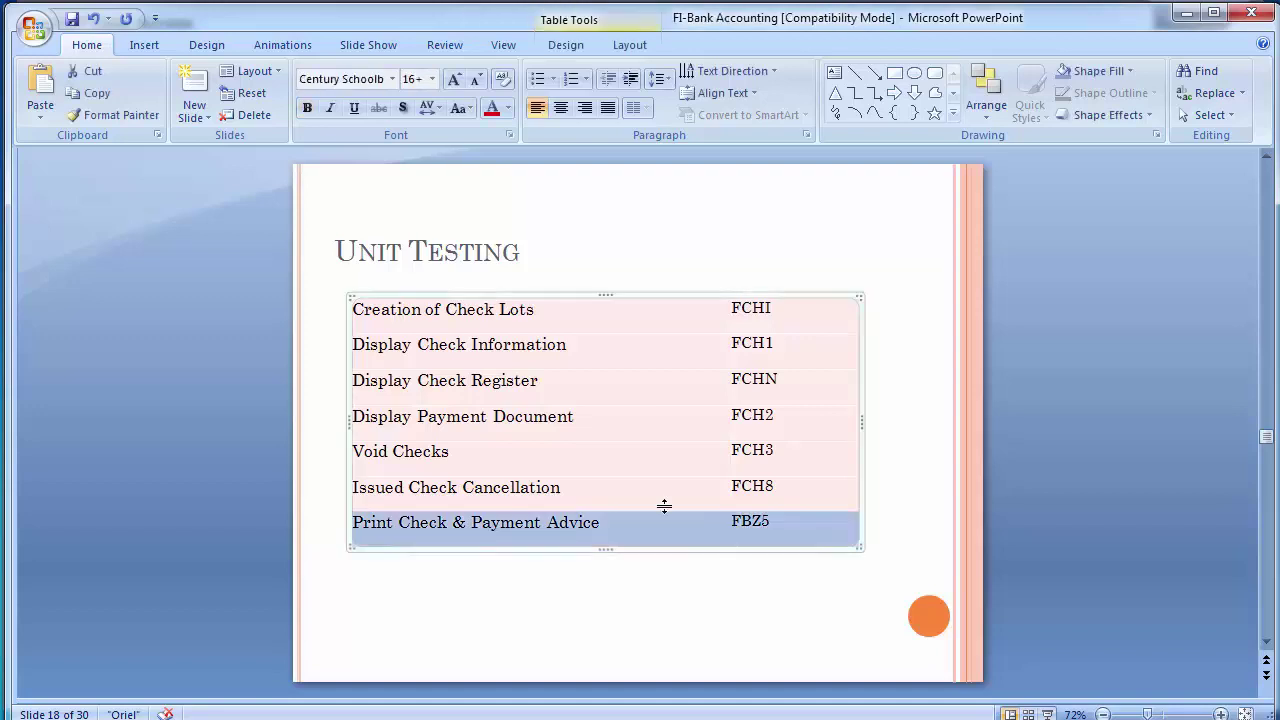
pyautogui.click(232, 448)
pyautogui.hotkey('alt', 'Tab')
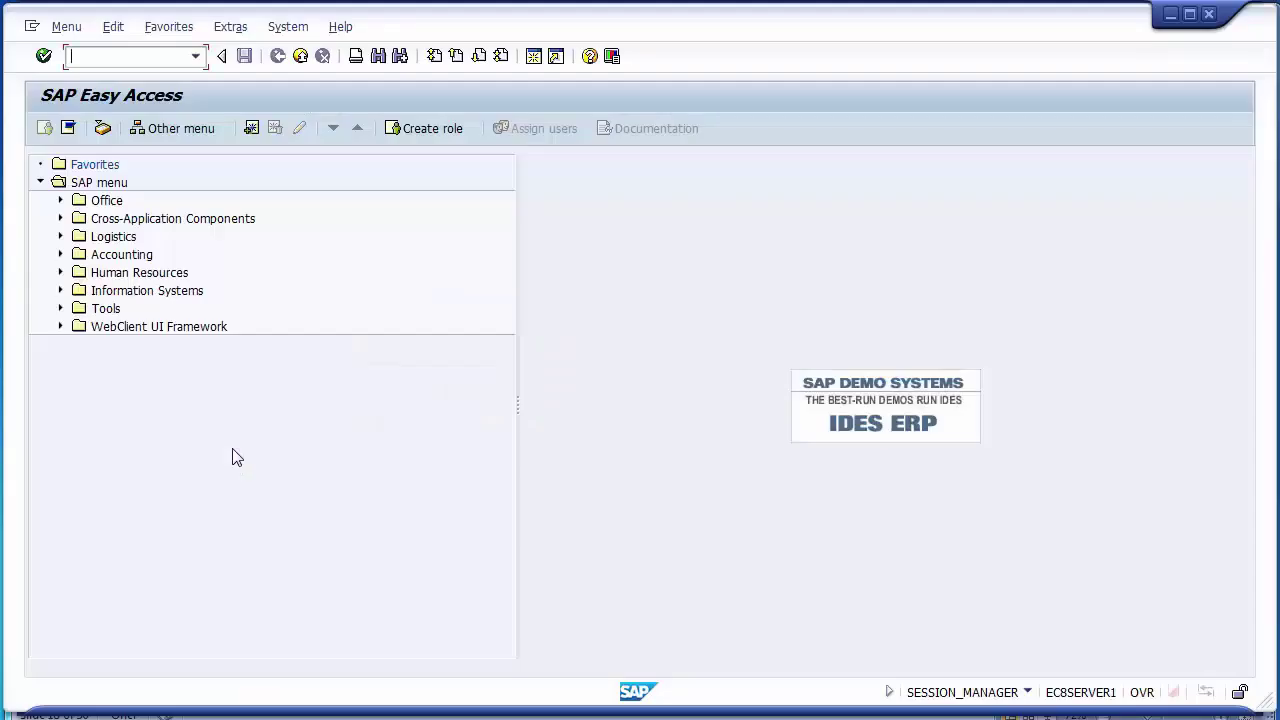
pyautogui.click(100, 61)
pyautogui.write('fbz5')
pyautogui.press('Return')
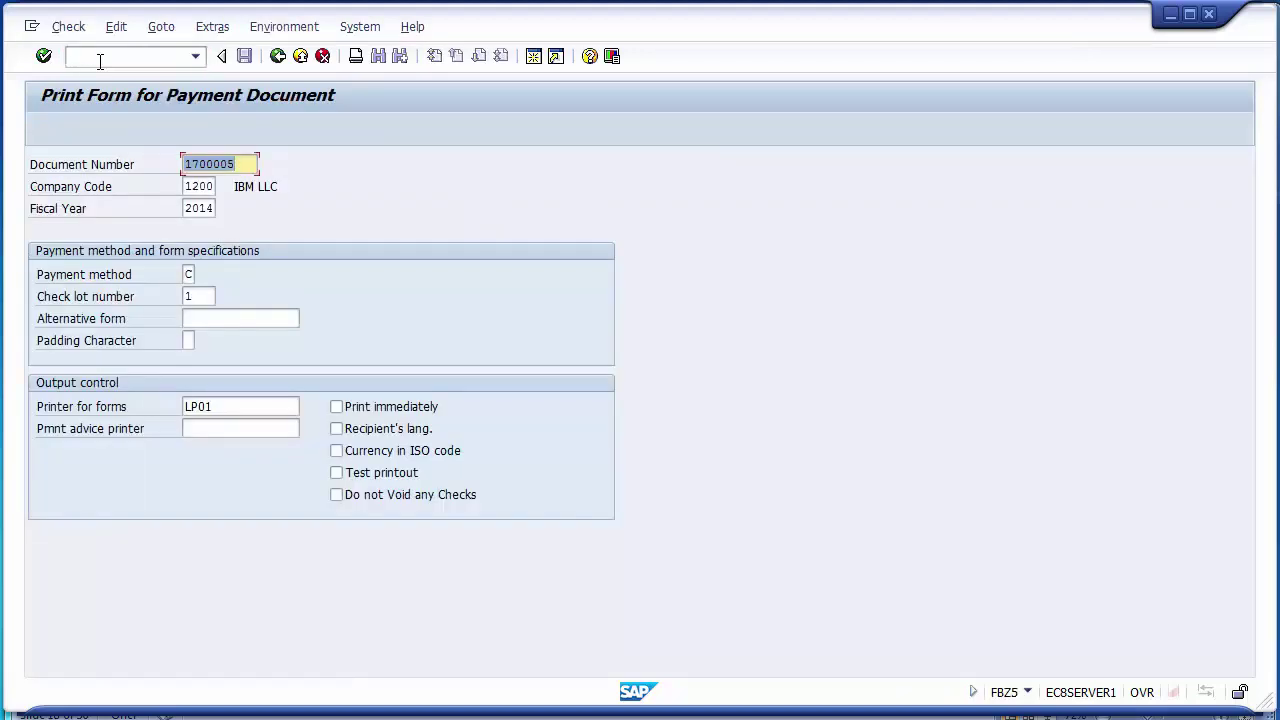
# Step: Clear the prefilled document number in the payment document print form
pyautogui.press('Delete')
pyautogui.press('Tab')
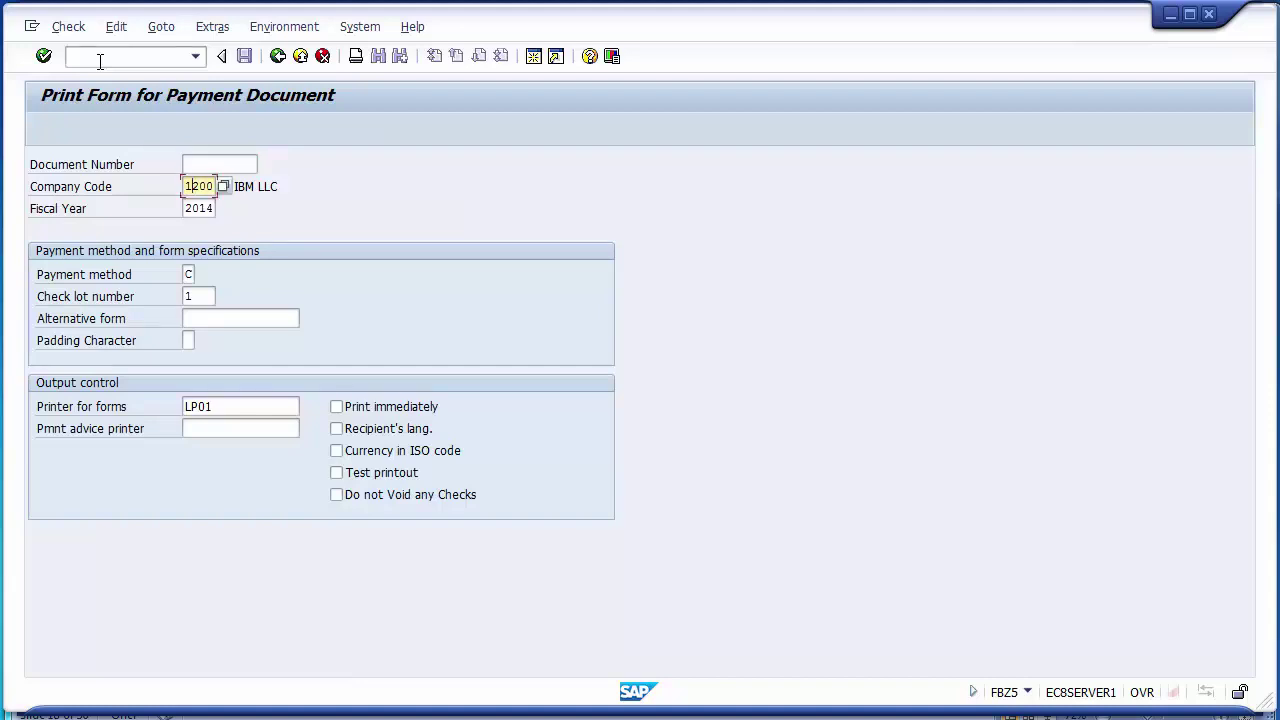
pyautogui.hotkey('shift', 'Tab')
pyautogui.write('15')
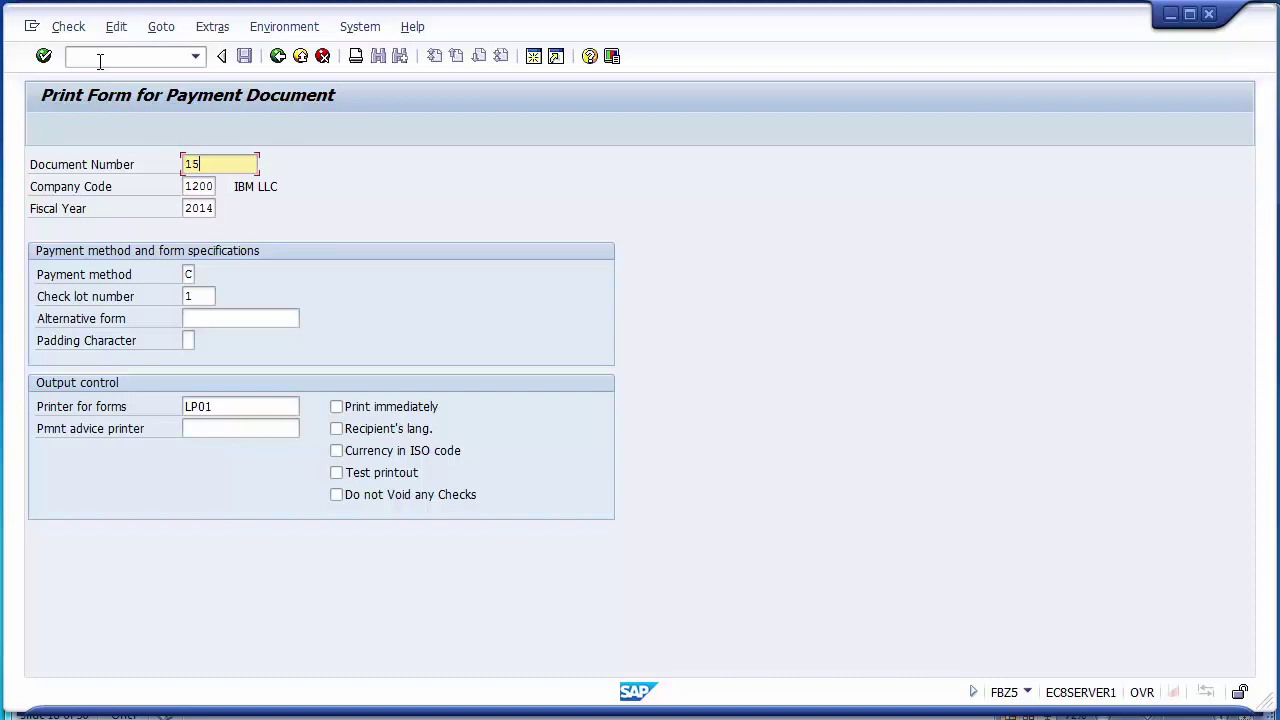
pyautogui.write('000')
pyautogui.press('BackSpace')
pyautogui.press('BackSpace')
pyautogui.press('BackSpace')
pyautogui.press('BackSpace')
pyautogui.press('BackSpace')
# Step: Open Vendor Line Item Display in a new session with transaction FBL1N and list the vendor's cleared items for company code 1200
pyautogui.click(100, 57)
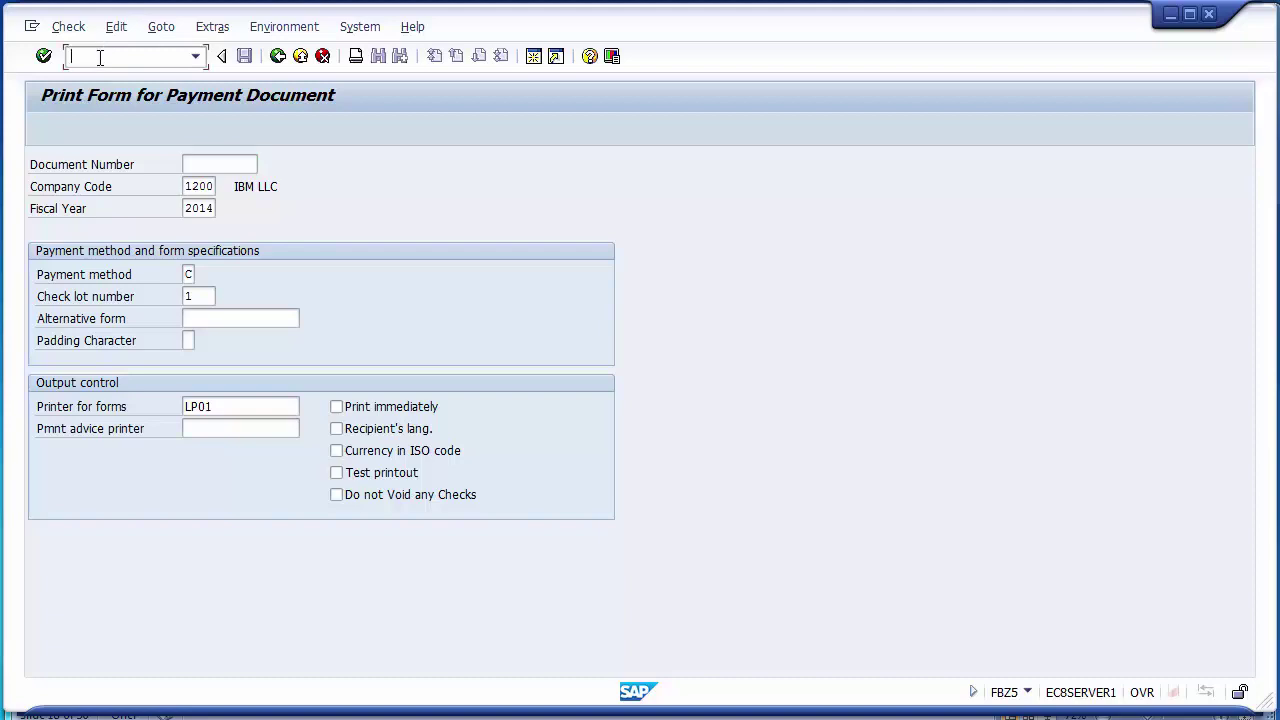
pyautogui.write('/ofb')
pyautogui.write('l5n')
pyautogui.press('Return')
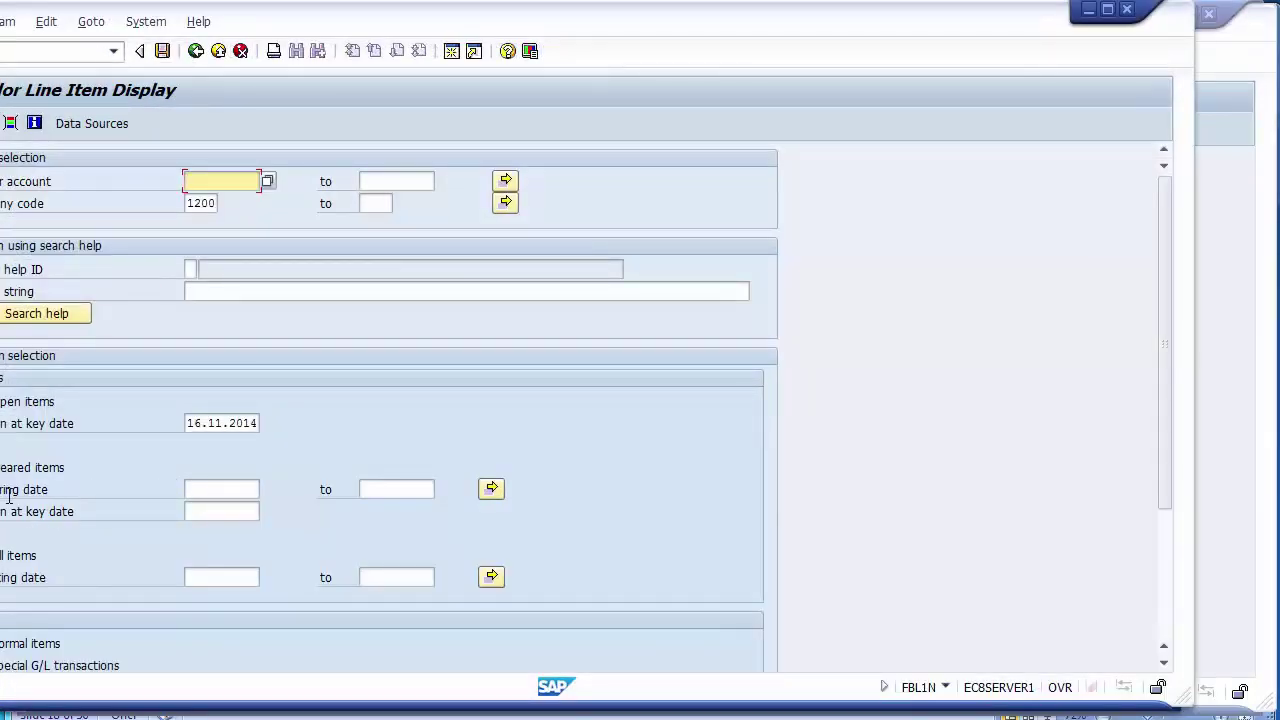
pyautogui.click(15, 466)
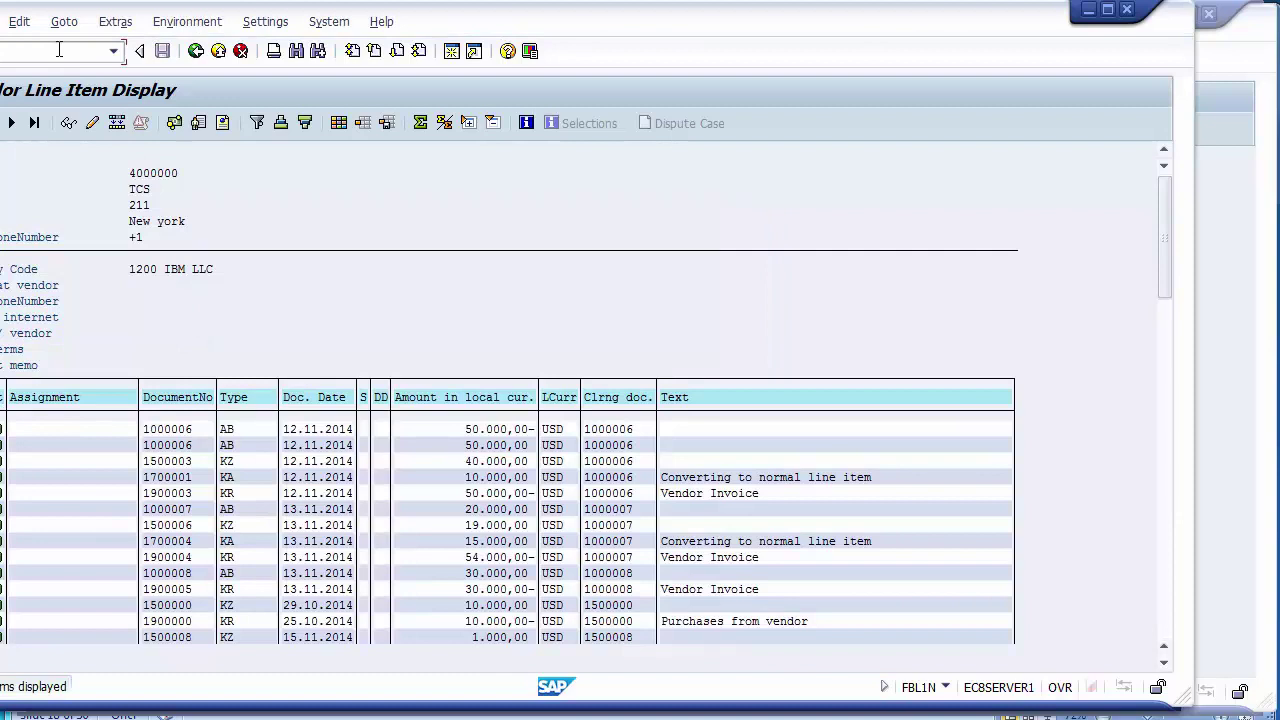
# Step: Display the check register with transaction fchn for company code 1200, house bank CITI and account ID AP
pyautogui.write('fchn')
pyautogui.press('Return')
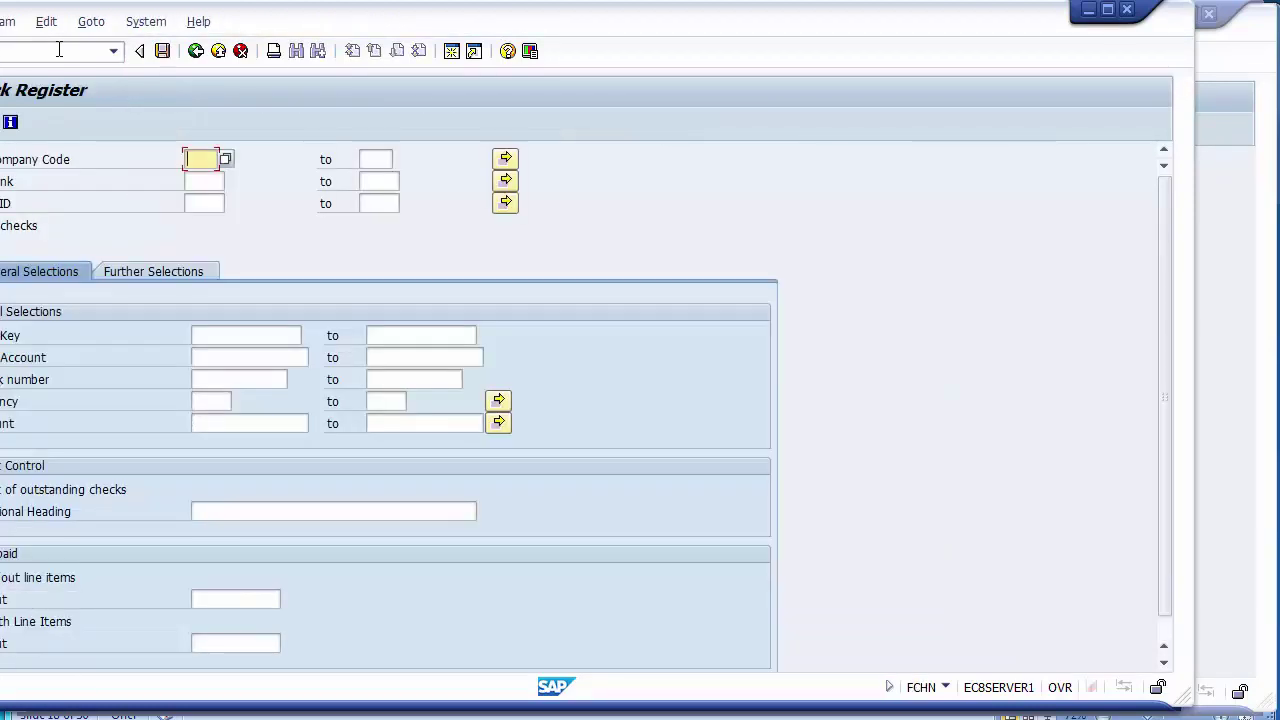
pyautogui.click(203, 160)
pyautogui.write('1200')
pyautogui.press('Tab')
pyautogui.write('CITI')
pyautogui.press('Tab')
pyautogui.write('AP')
pyautogui.press('F8')
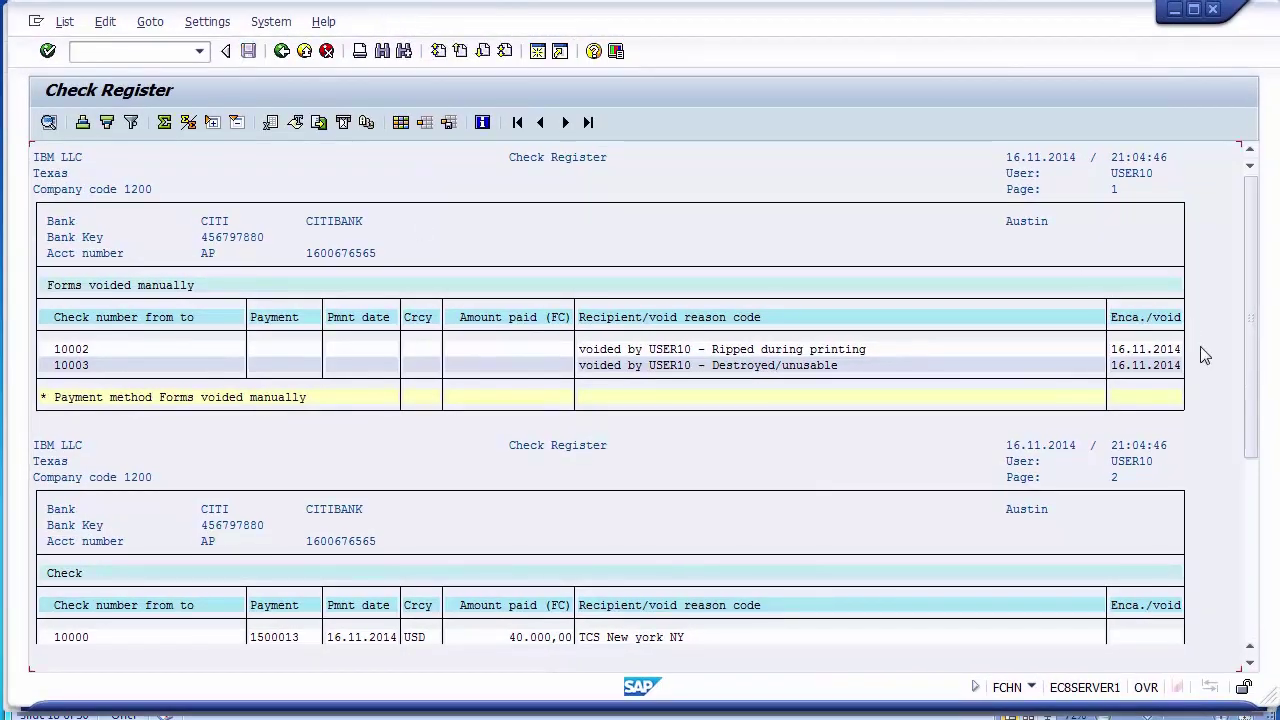
# Step: Copy payment document number 1500013 of check 10000 from the check register into the payment document print form
pyautogui.moveTo(1251, 392); pyautogui.dragTo(1251, 486)
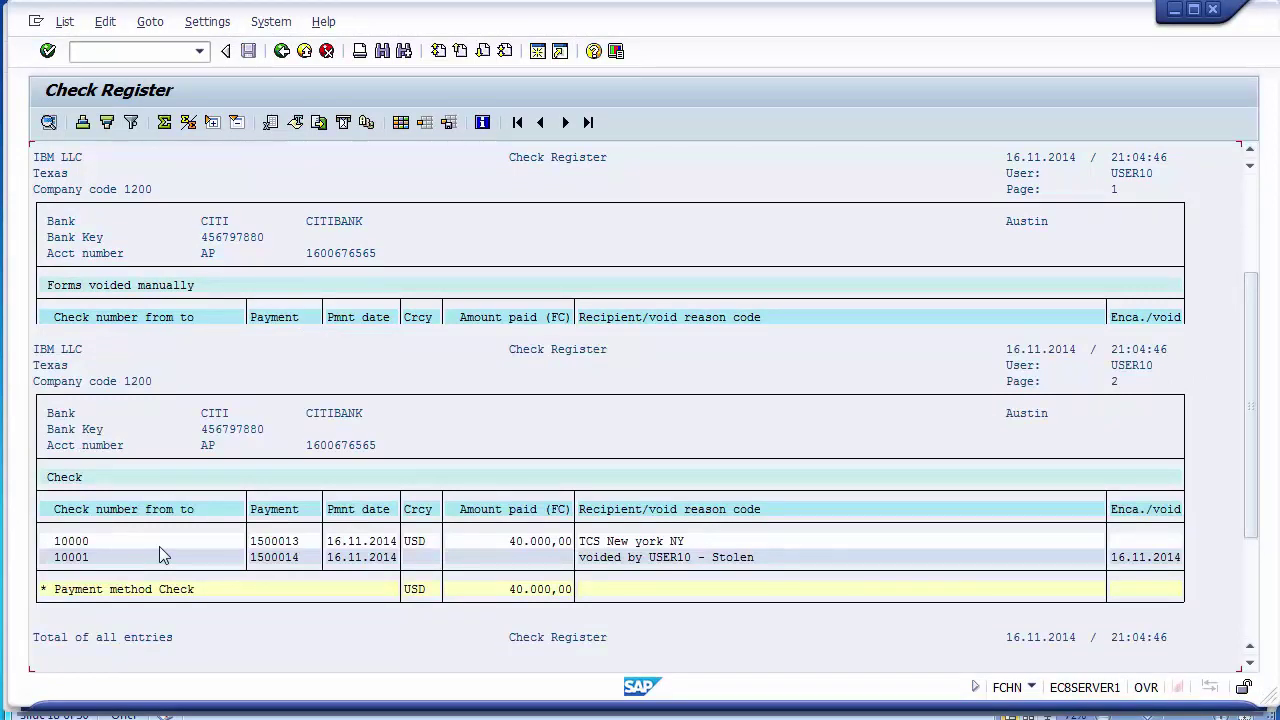
pyautogui.hotkey('ctrl', 'y')
pyautogui.moveTo(55, 535); pyautogui.dragTo(88, 540)
pyautogui.click(295, 540)
pyautogui.hotkey('ctrl', 'y')
pyautogui.moveTo(249, 538); pyautogui.dragTo(306, 540)
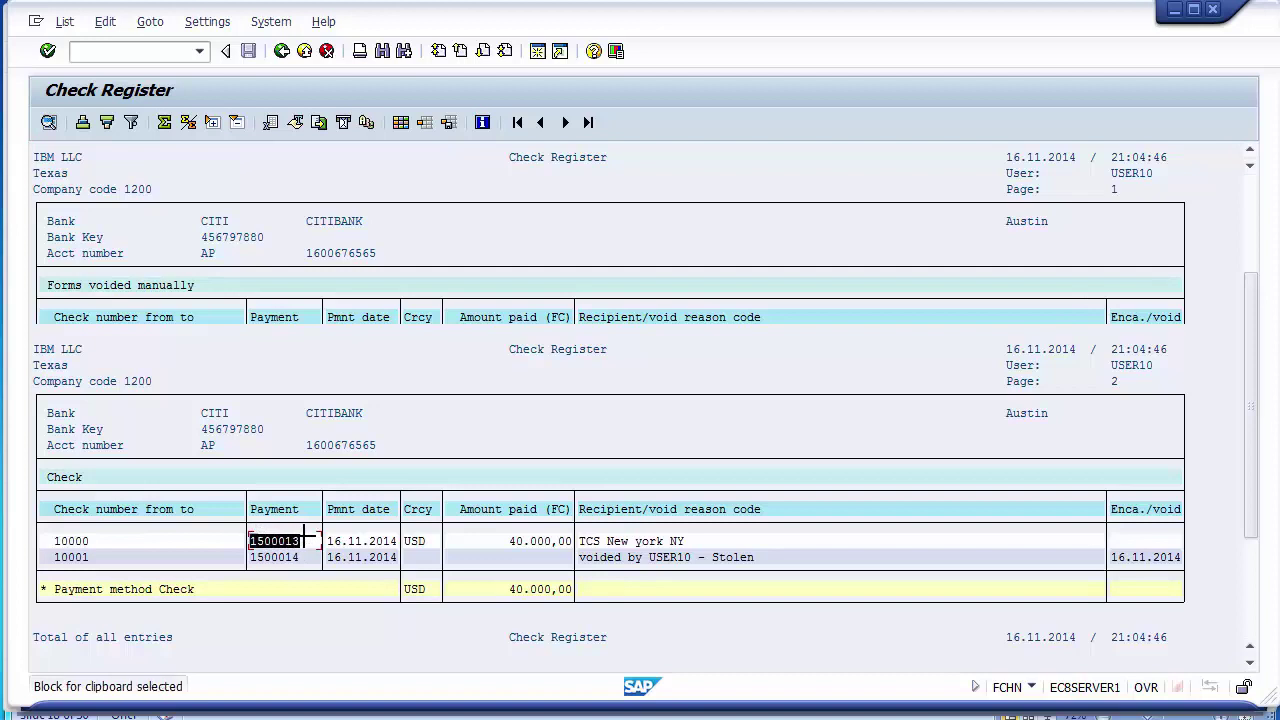
pyautogui.hotkey('ctrl', 'c')
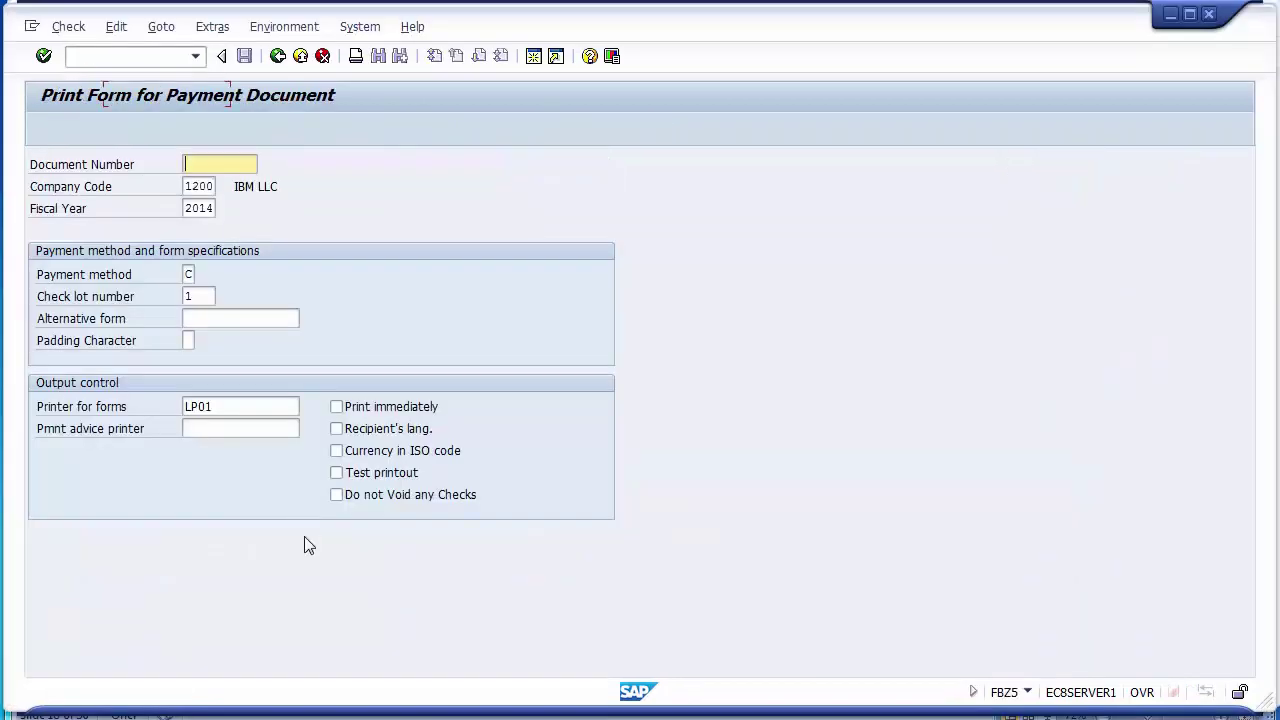
pyautogui.hotkey('ctrl', 'v')
# Step: Try to print payment document 1500013 with payment method C, check lot 1 and printer LP01, reprinting the old check
pyautogui.click(190, 274)
pyautogui.click(199, 296)
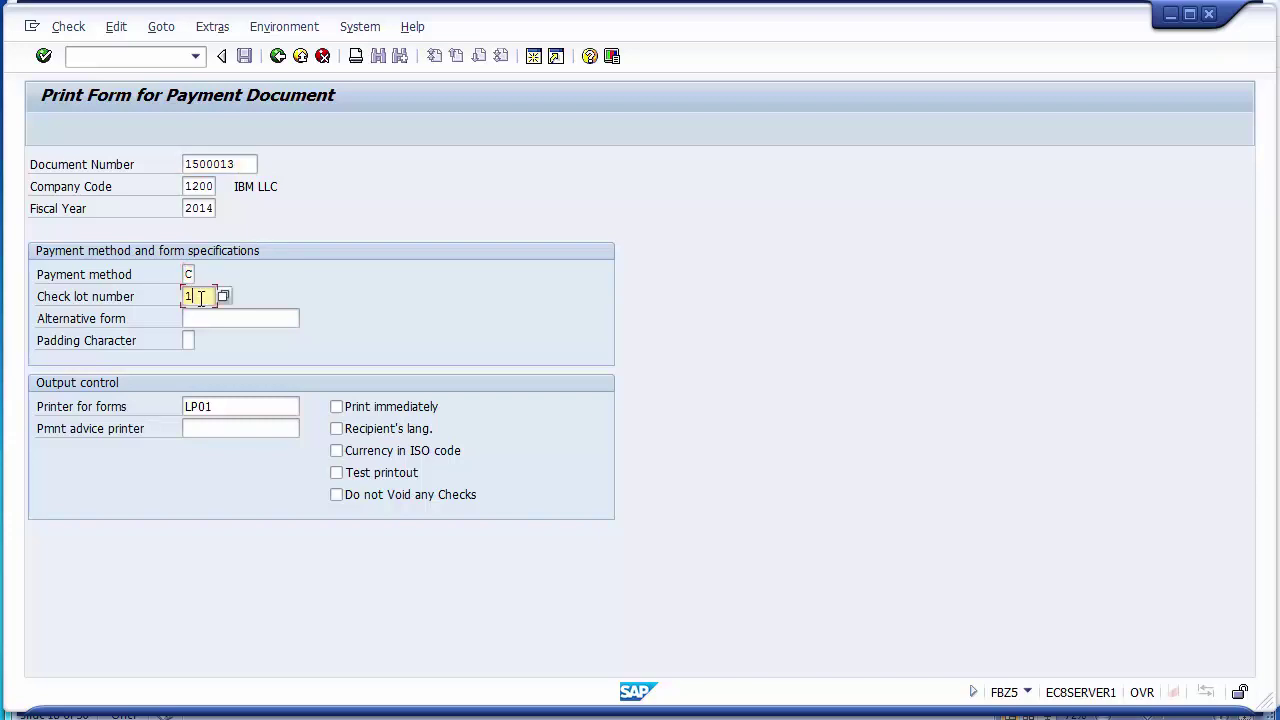
pyautogui.click(245, 403)
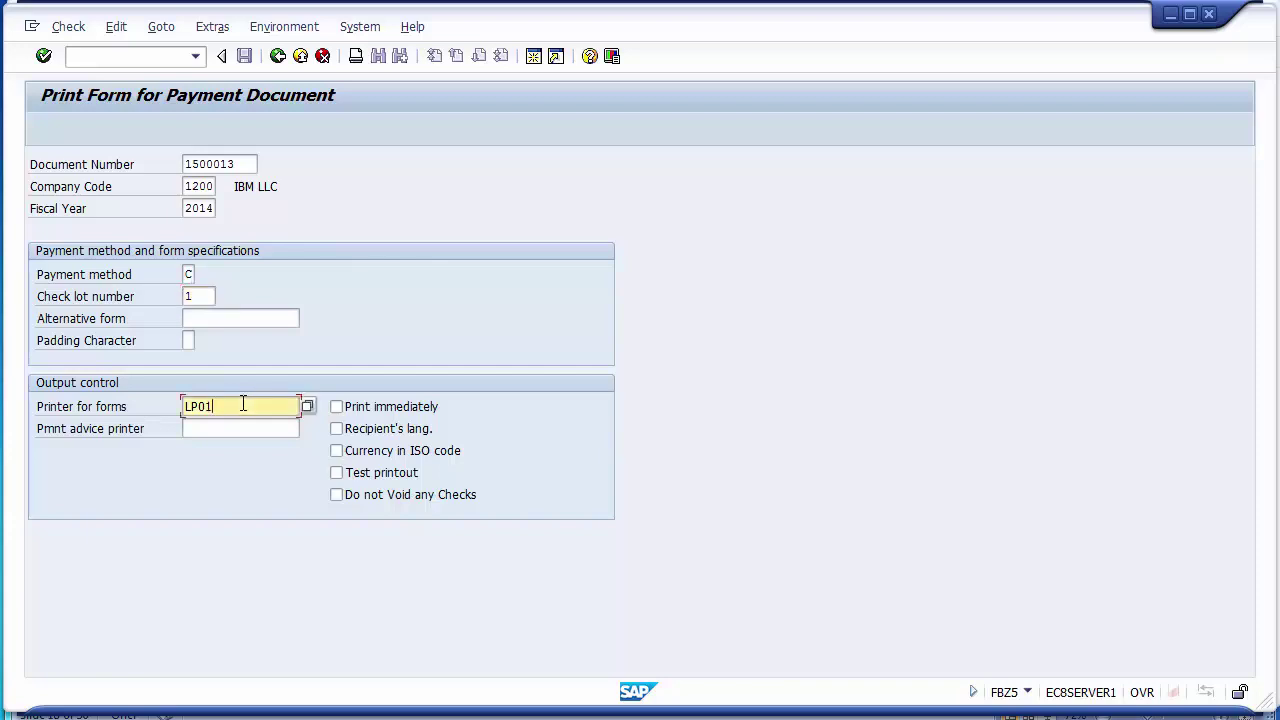
pyautogui.click(69, 27)
pyautogui.click(69, 27)
pyautogui.click(69, 27)
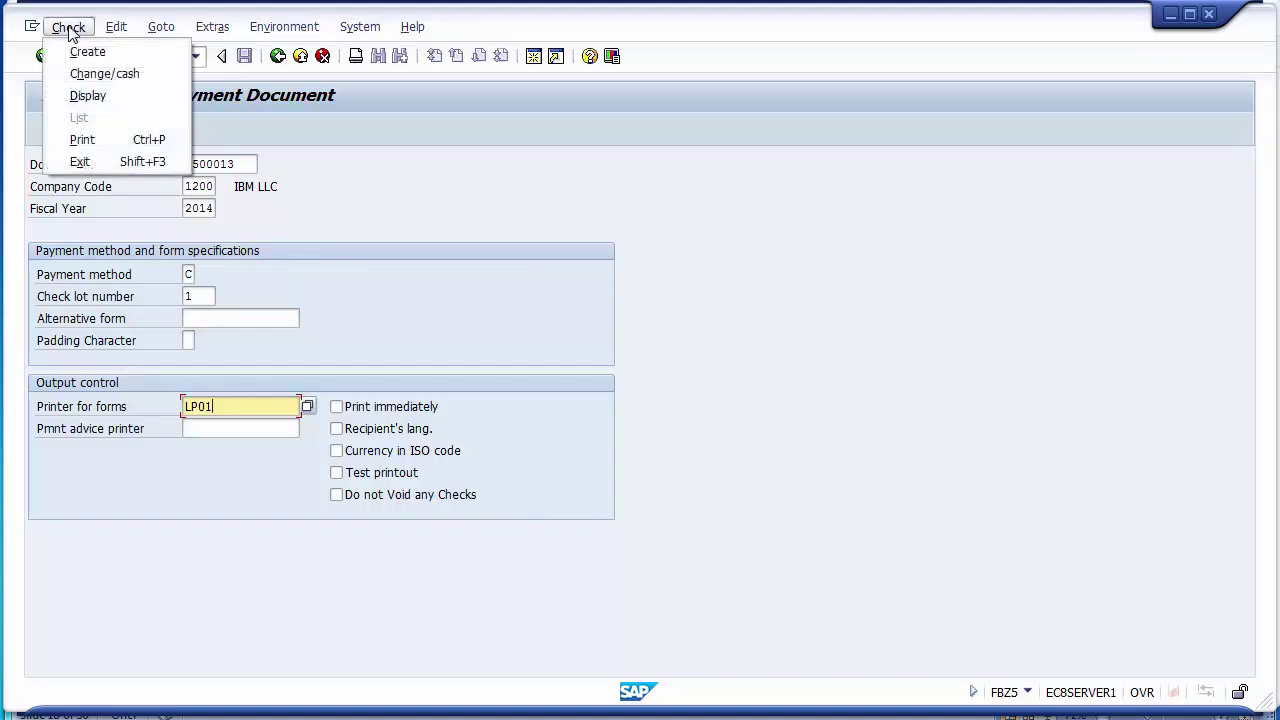
pyautogui.click(81, 141)
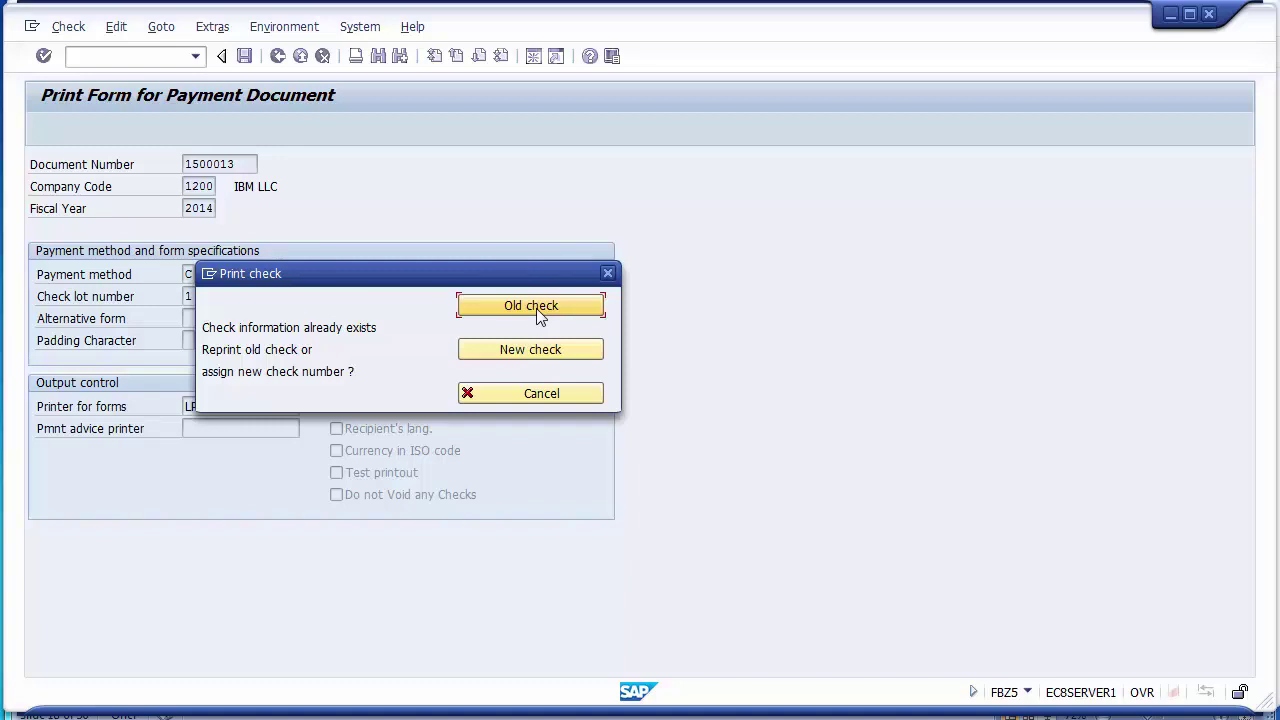
pyautogui.click(536, 308)
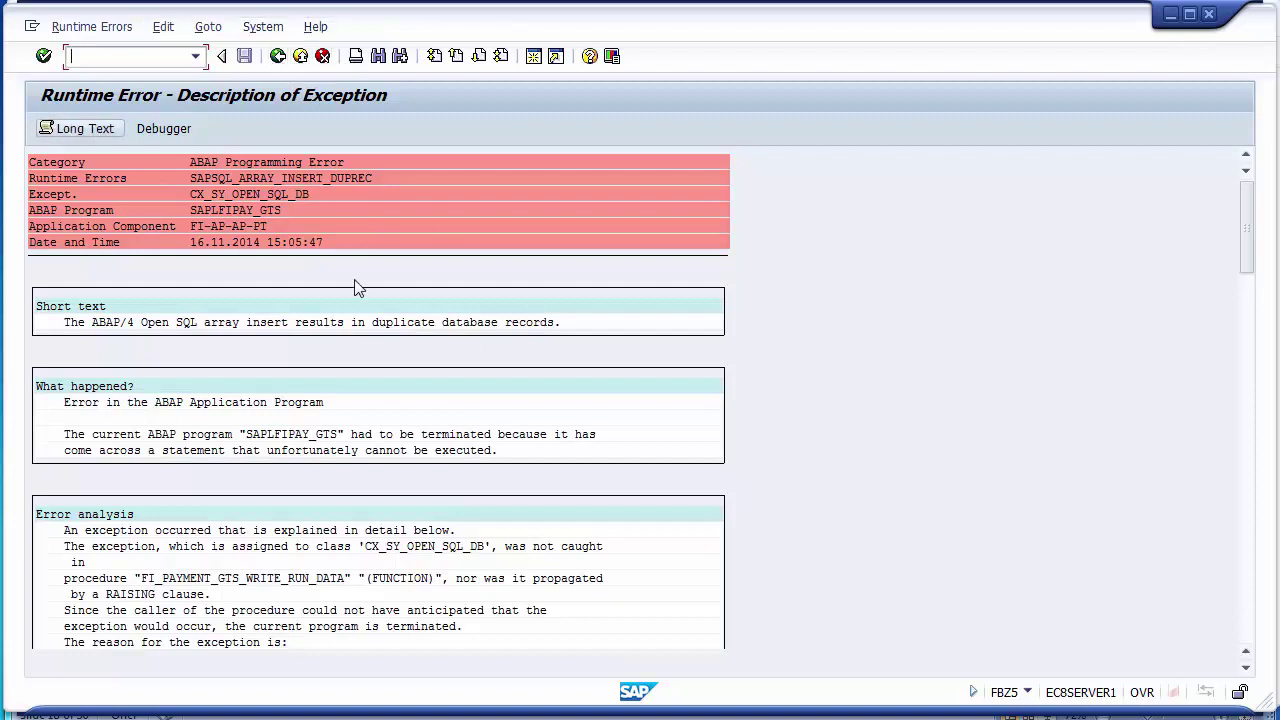
pyautogui.click(278, 57)
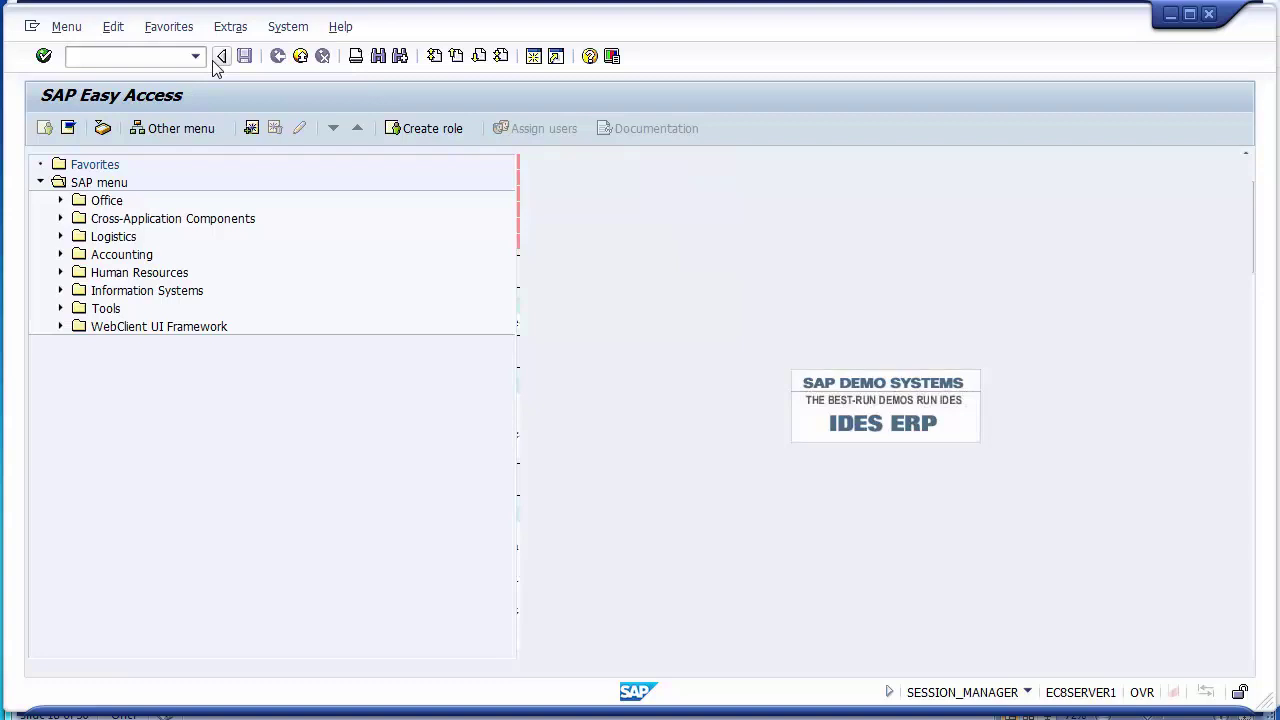
# Step: Return to the payment document print form and review its document, company code, fiscal year, payment method, check lot and printer entries
pyautogui.click(161, 60)
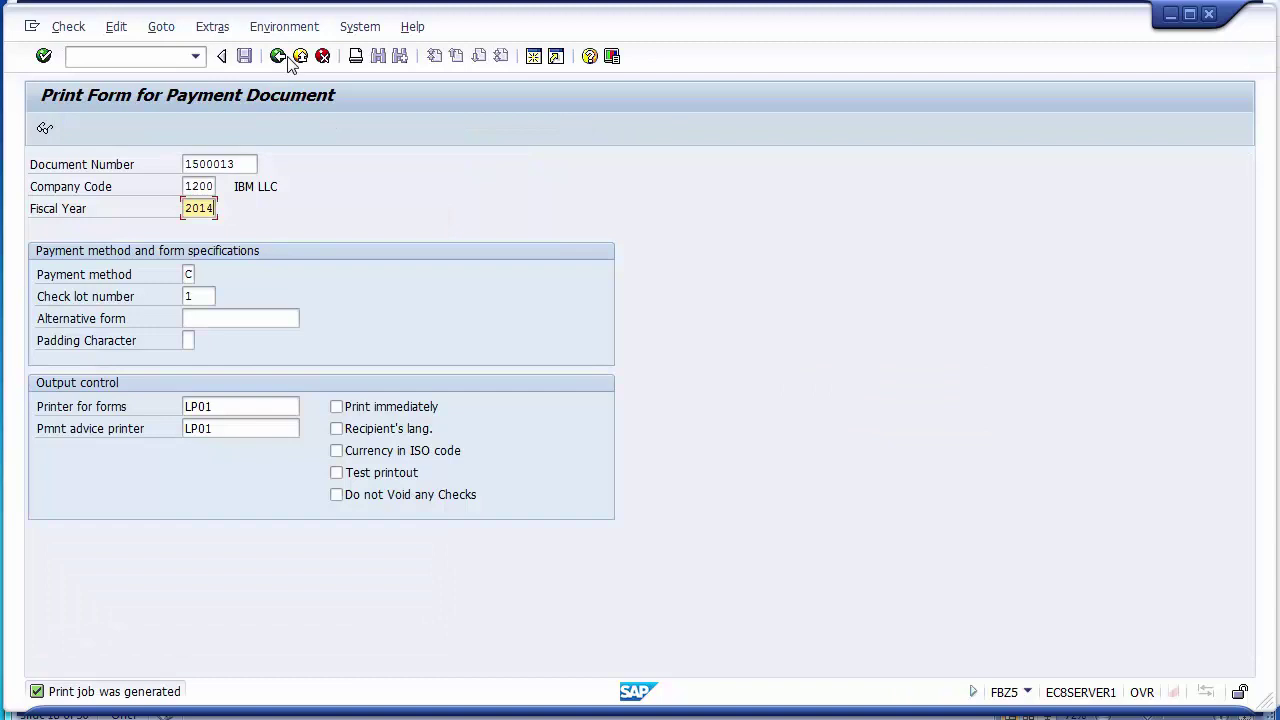
pyautogui.click(244, 163)
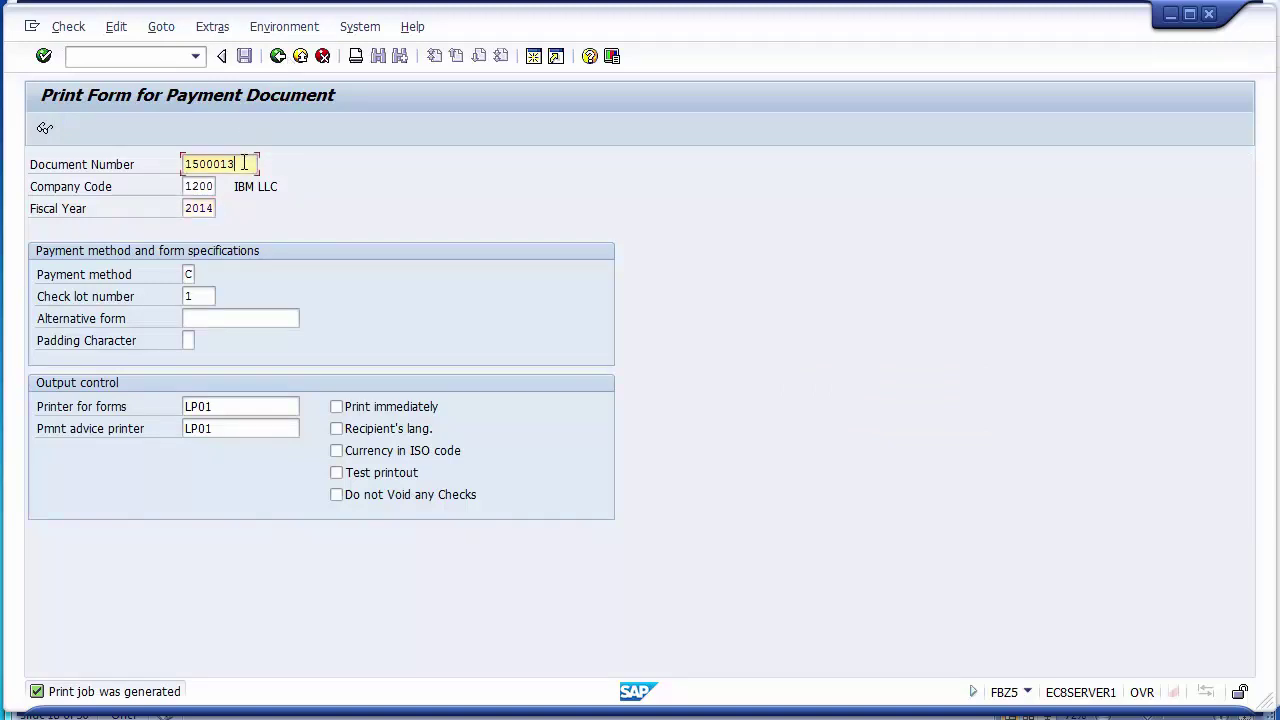
pyautogui.click(211, 187)
pyautogui.click(211, 208)
pyautogui.click(193, 275)
pyautogui.click(202, 296)
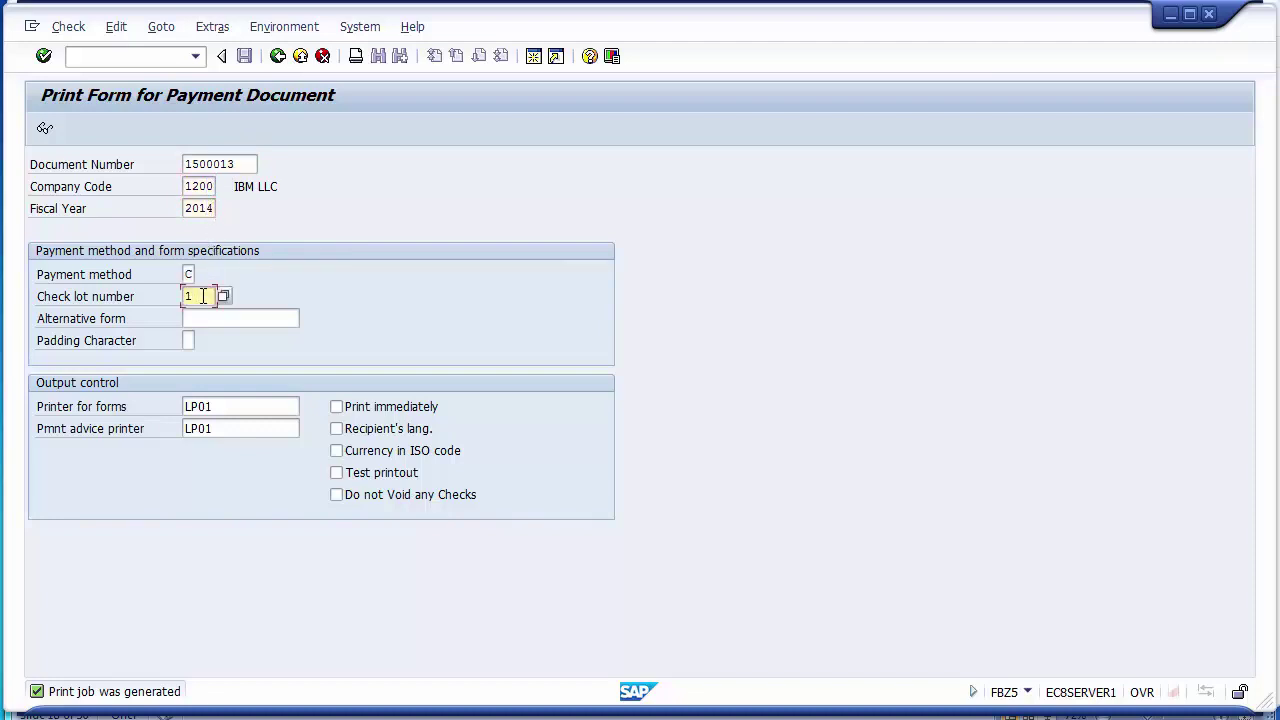
pyautogui.click(248, 407)
pyautogui.click(251, 429)
pyautogui.click(251, 406)
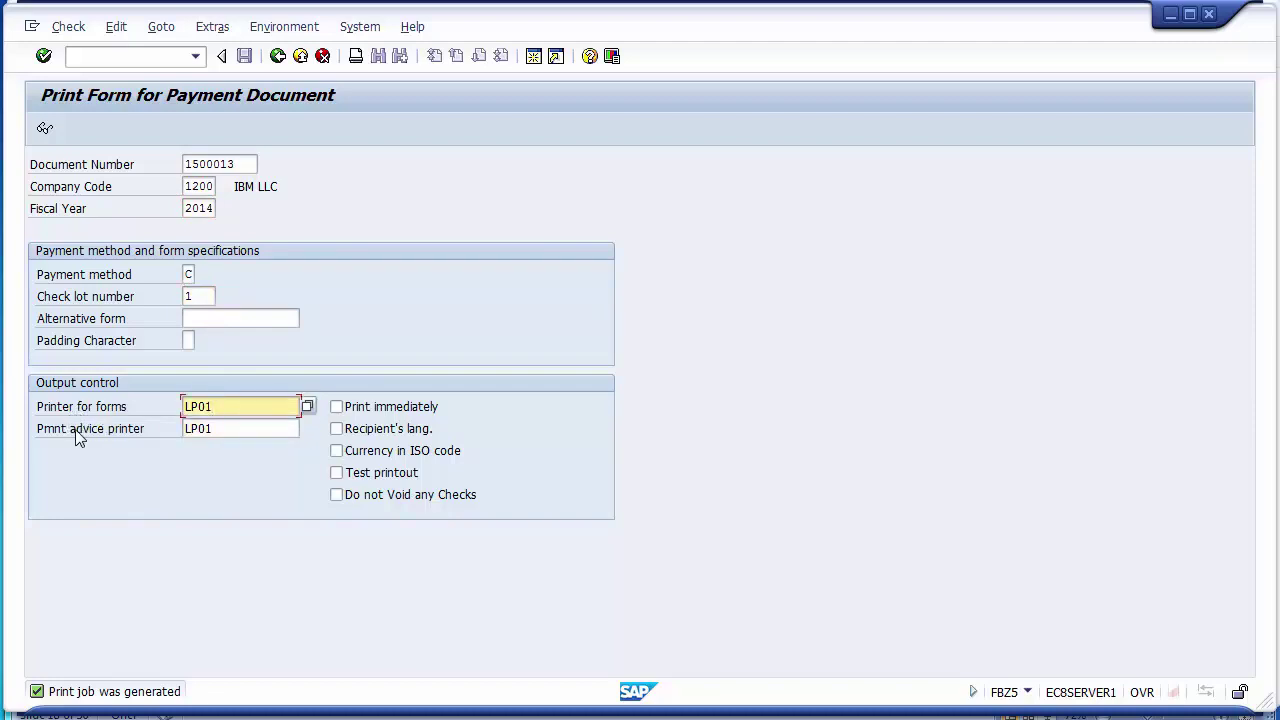
pyautogui.click(246, 429)
pyautogui.click(246, 410)
# Step: Enable immediate printing and print the check for payment document 1500013, reprinting the old check
pyautogui.click(337, 408)
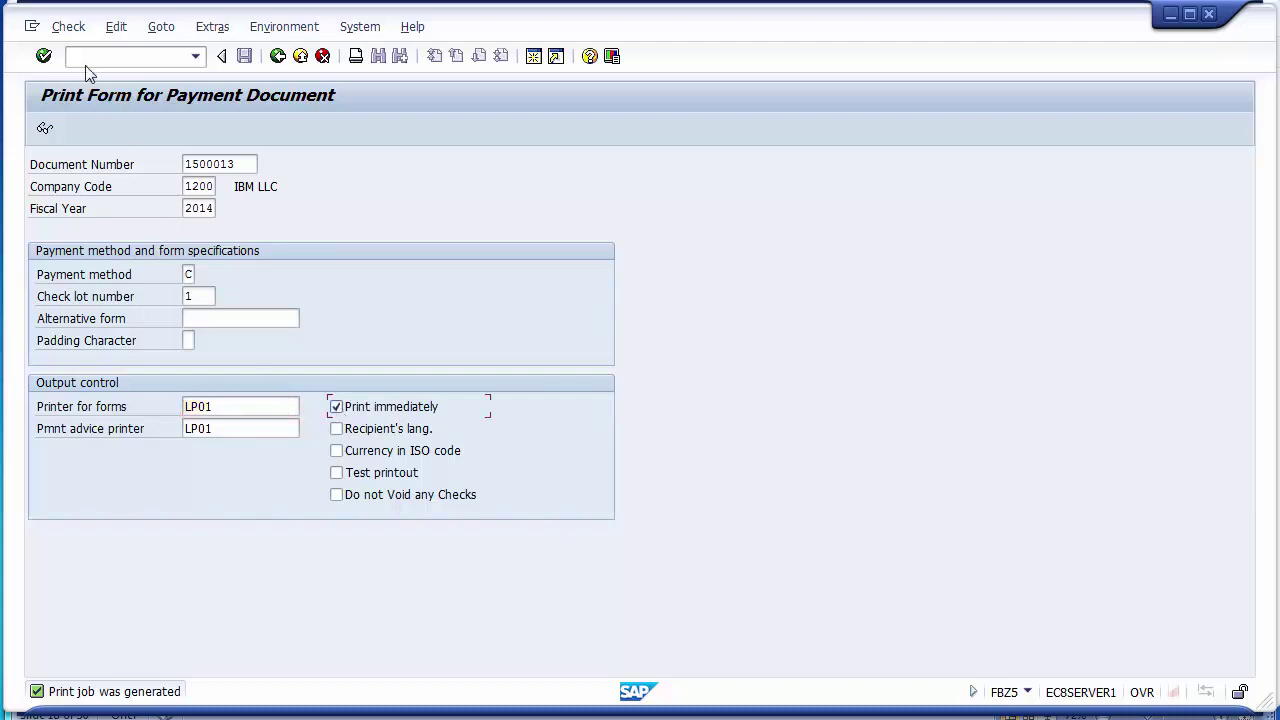
pyautogui.click(69, 28)
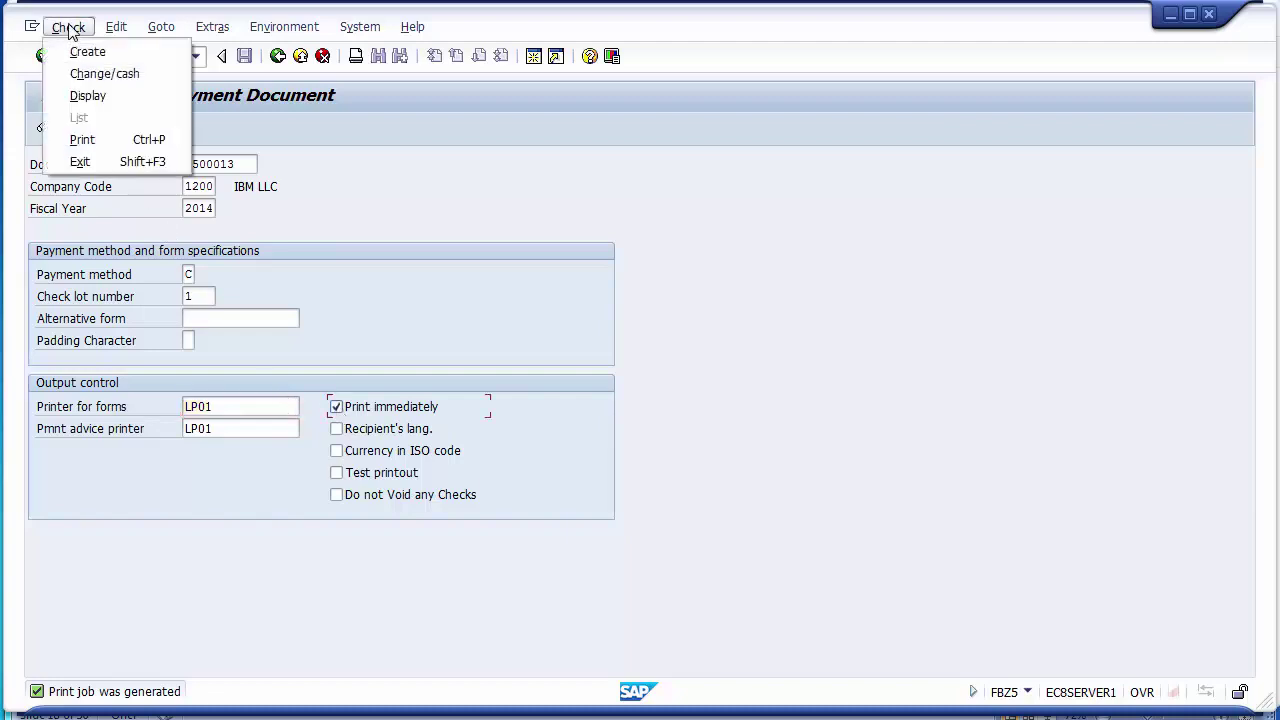
pyautogui.click(81, 140)
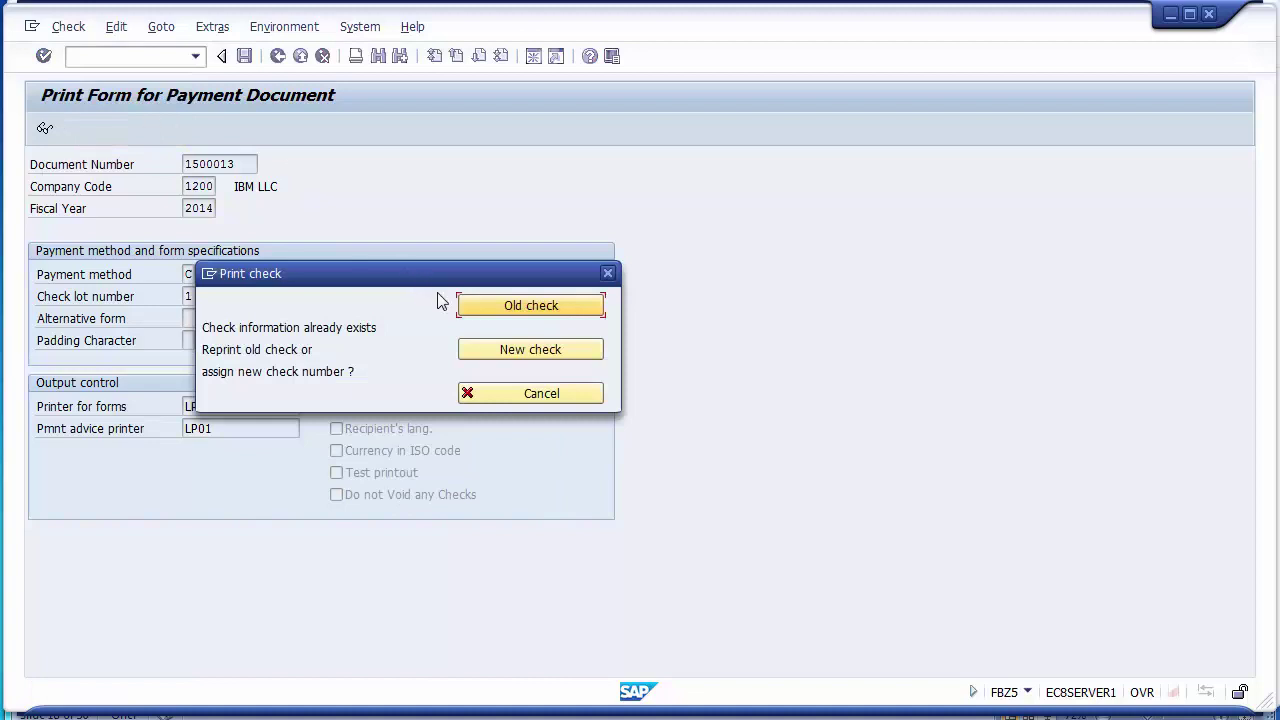
pyautogui.click(537, 309)
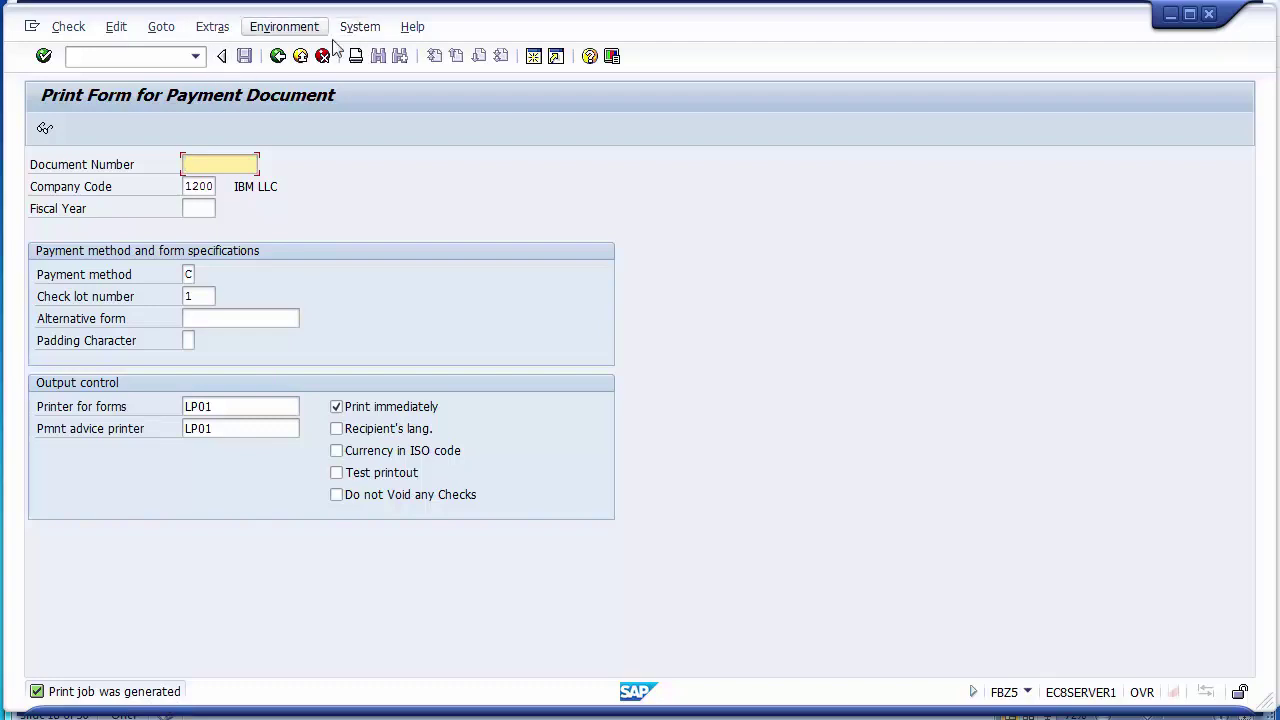
# Step: Try to view the spool of job USER10 in the own jobs overview, and return to the Unit Testing slide in PowerPoint
pyautogui.click(361, 30)
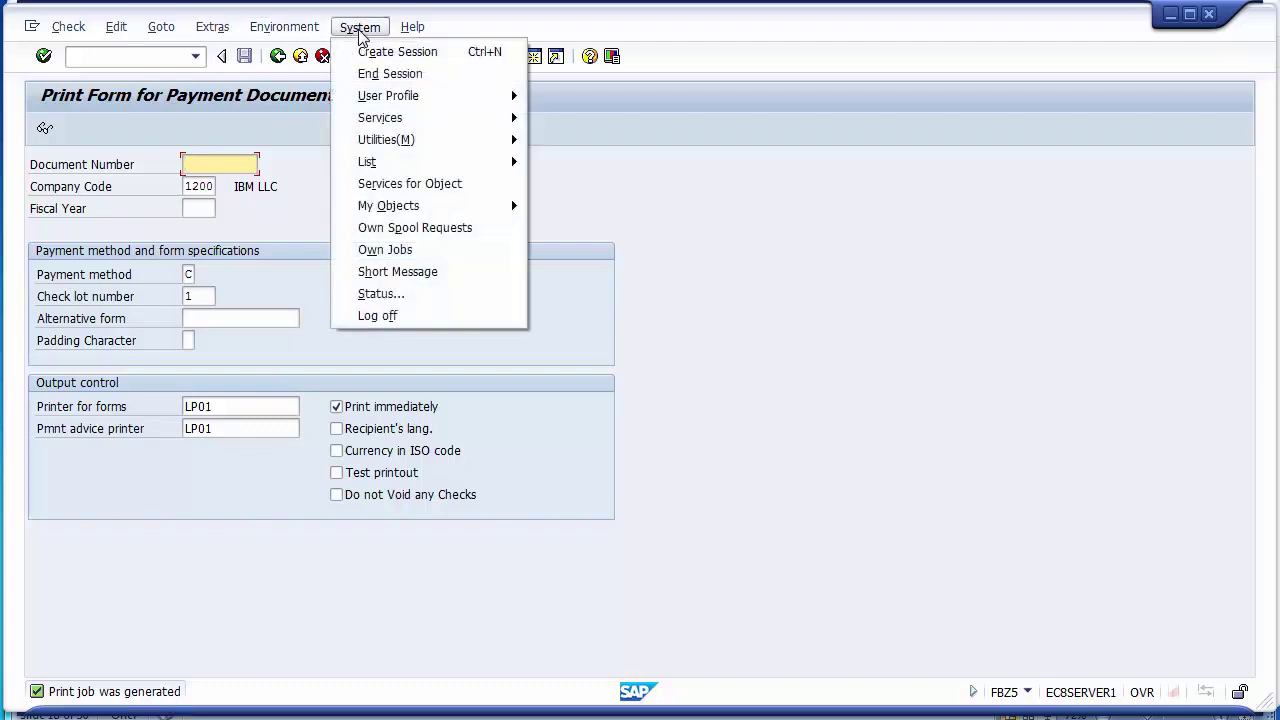
pyautogui.click(396, 254)
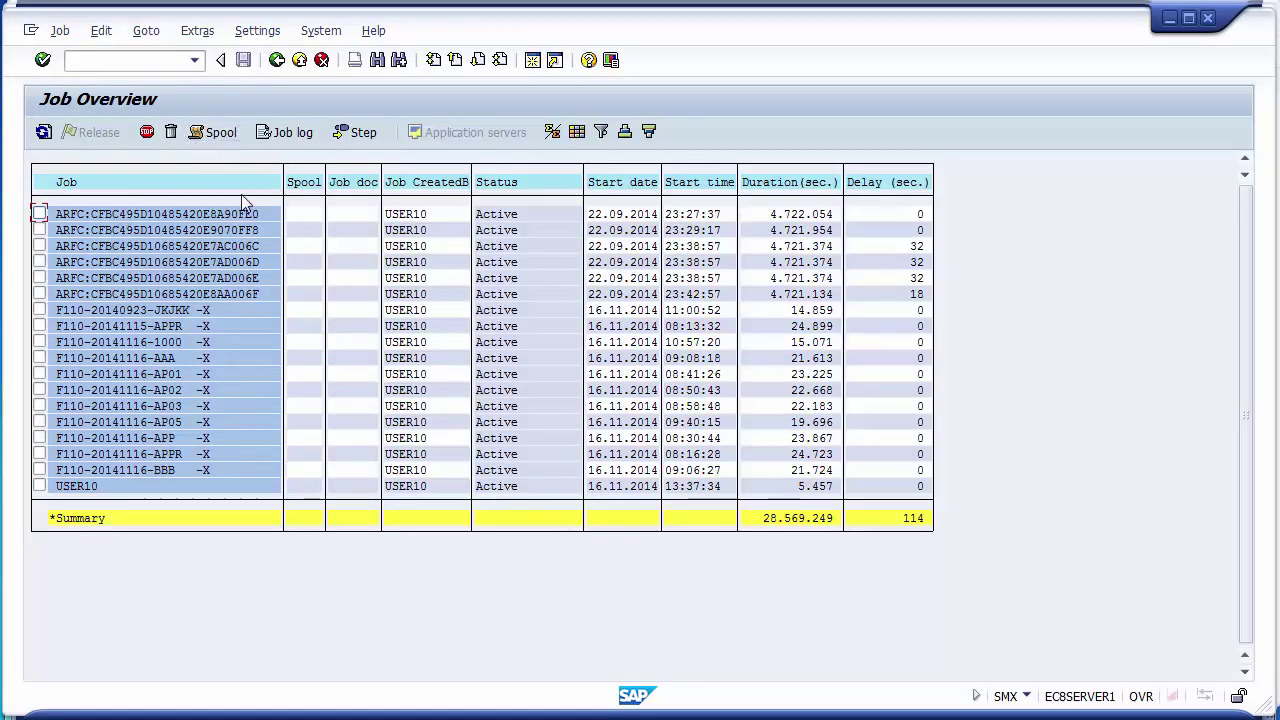
pyautogui.click(39, 214)
pyautogui.click(39, 486)
pyautogui.click(212, 141)
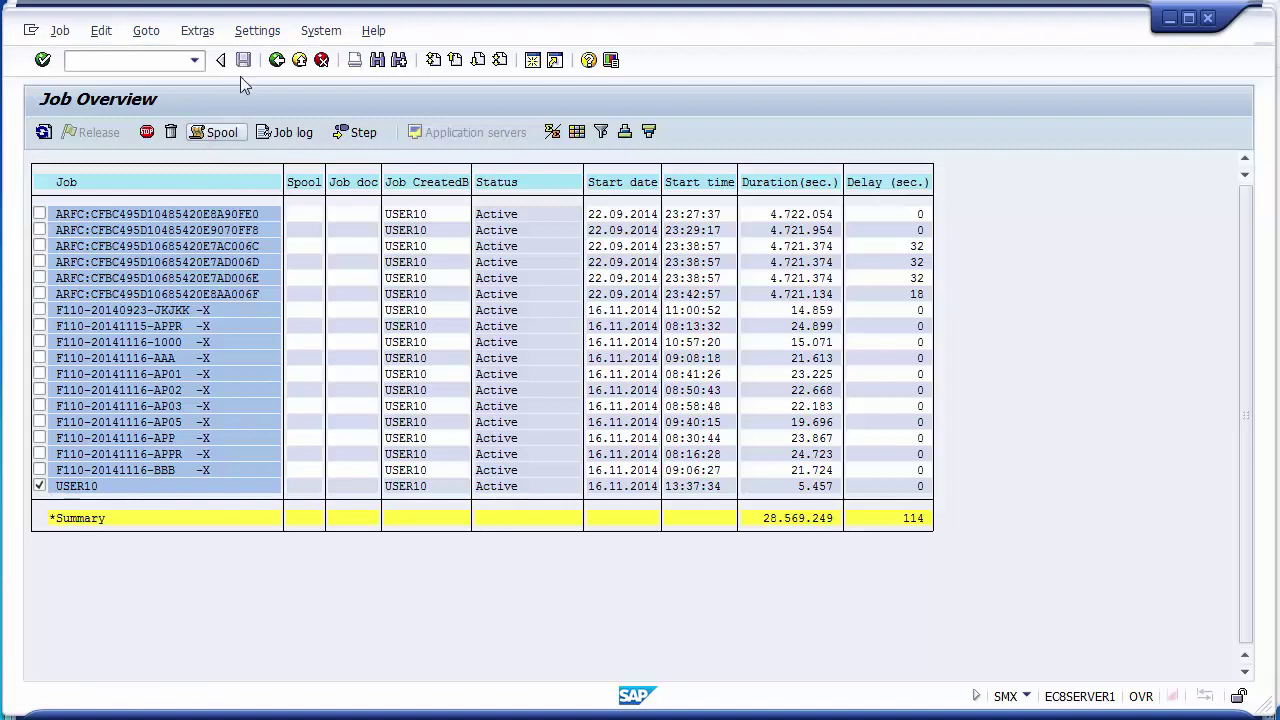
pyautogui.click(300, 62)
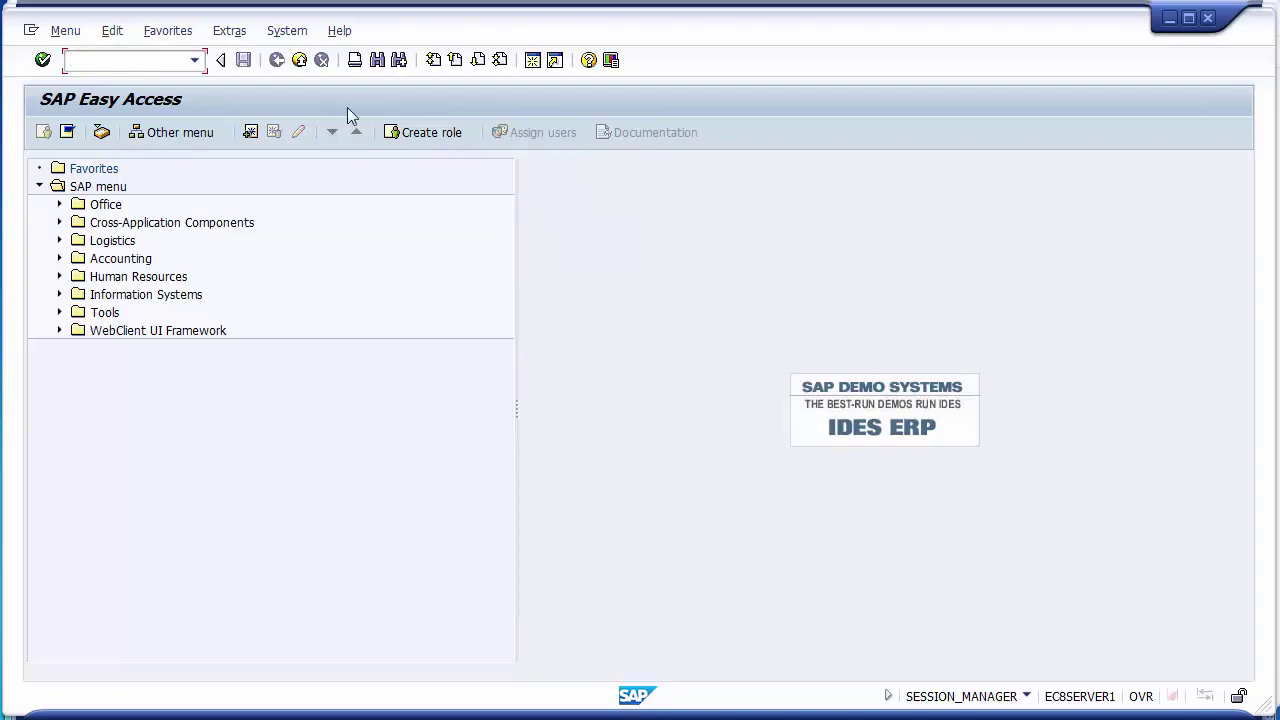
pyautogui.hotkey('alt', 'Tab')
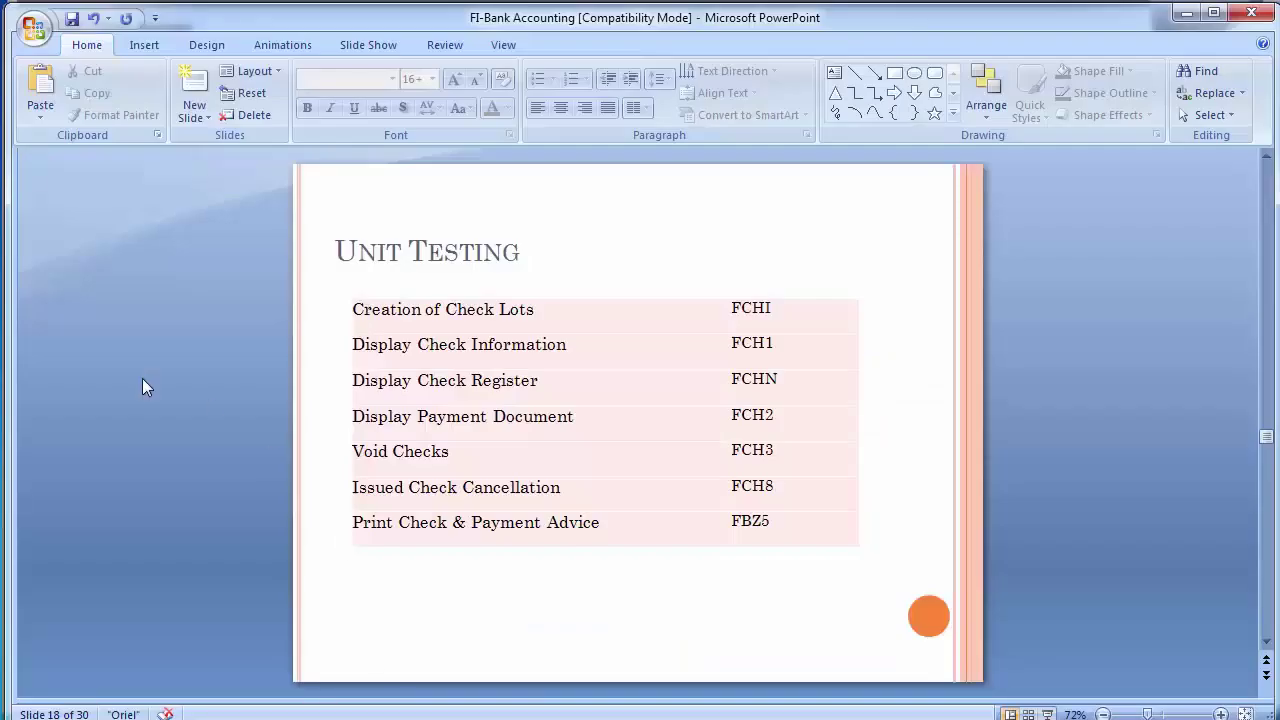